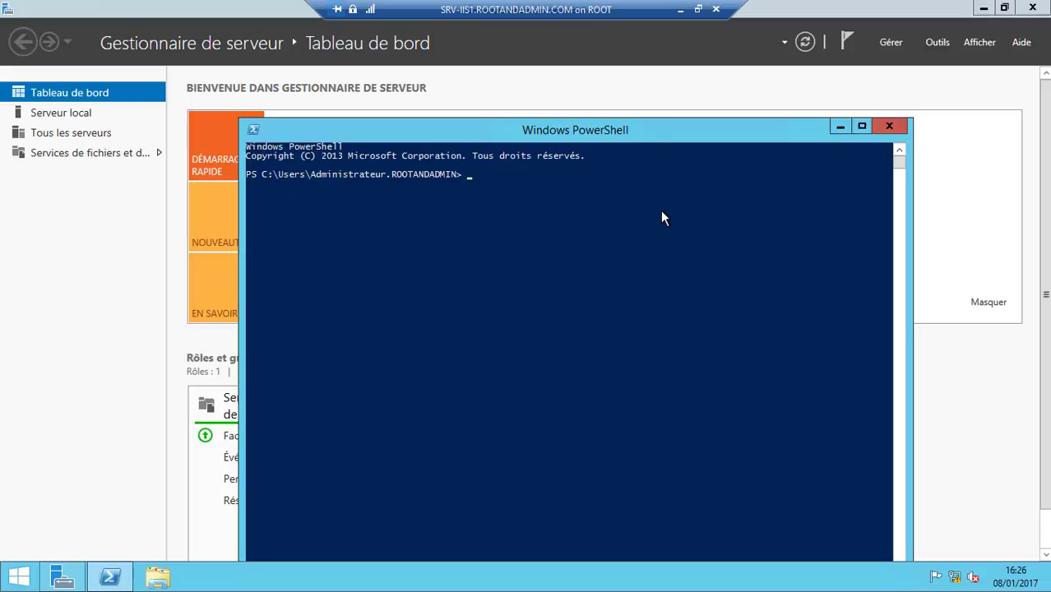
Step: Open a Command Prompt window on SRV-IIS1 and bring it in front of PowerShell
{"action": "left_click", "coordinate": [663, 213]}
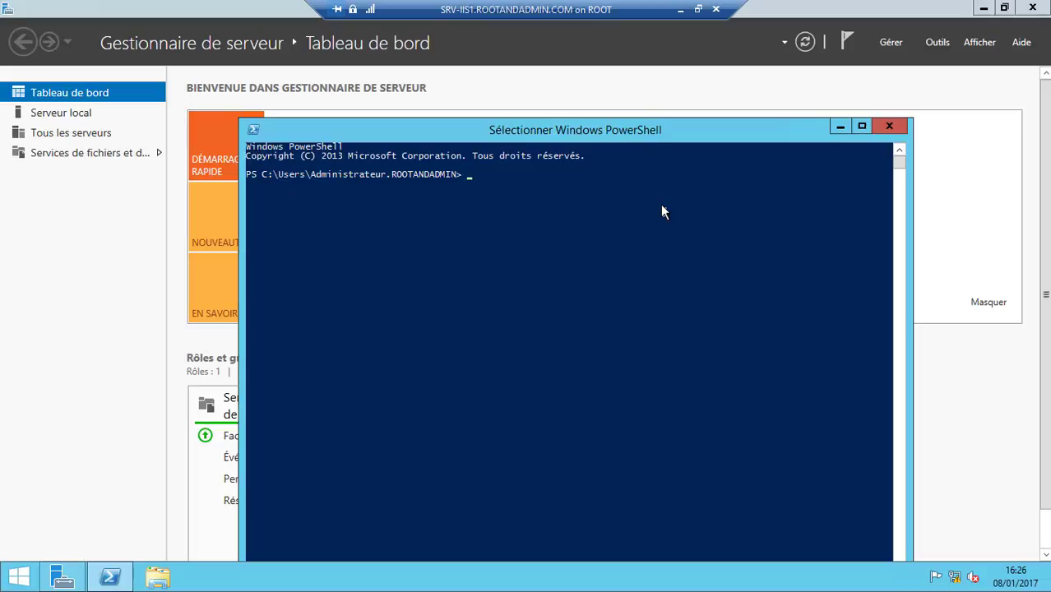
{"action": "key", "text": "super+r"}
{"action": "key", "text": "Return"}
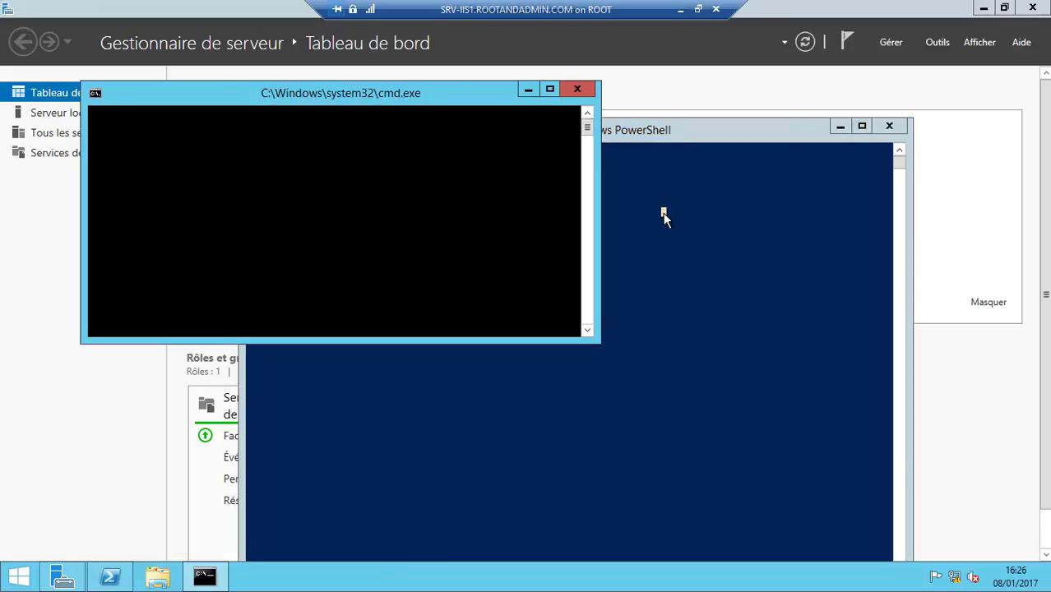
{"action": "left_click_drag", "start_coordinate": [331, 94], "coordinate": [657, 175]}
{"action": "left_click", "coordinate": [696, 209]}
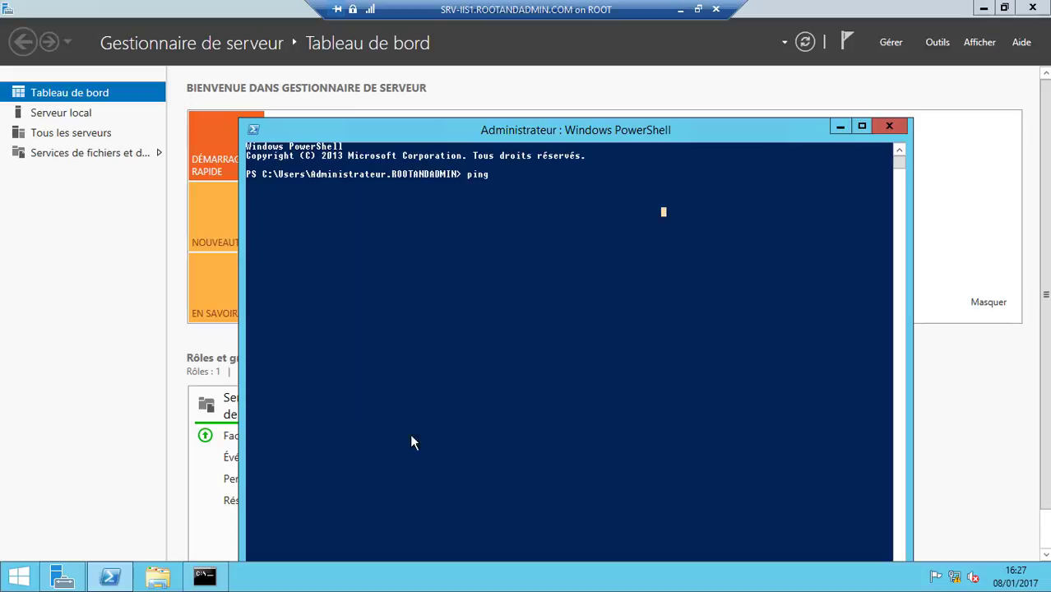
{"action": "left_click", "coordinate": [205, 576]}
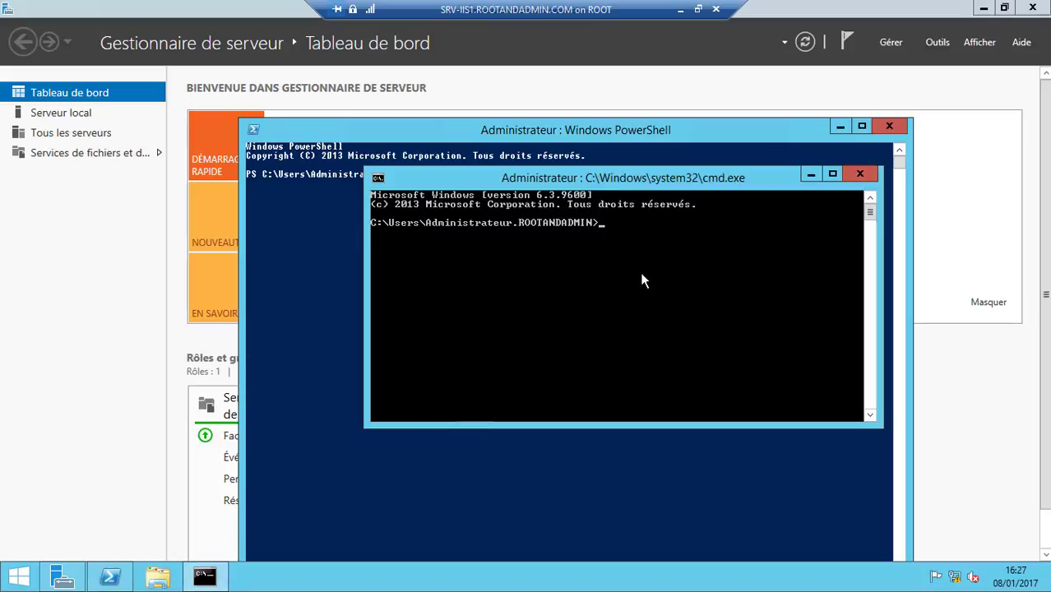
Step: Ping 192.168.1.100 from the Command Prompt to test connectivity
{"action": "type", "text": "ping 1"}
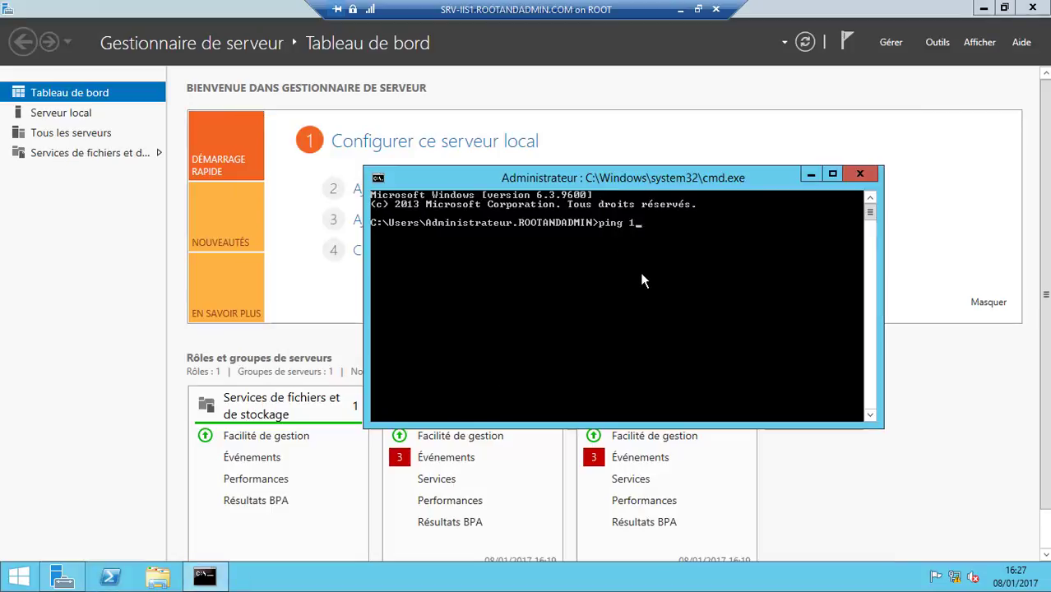
{"action": "type", "text": "92.168.1.100"}
{"action": "key", "text": "Return"}
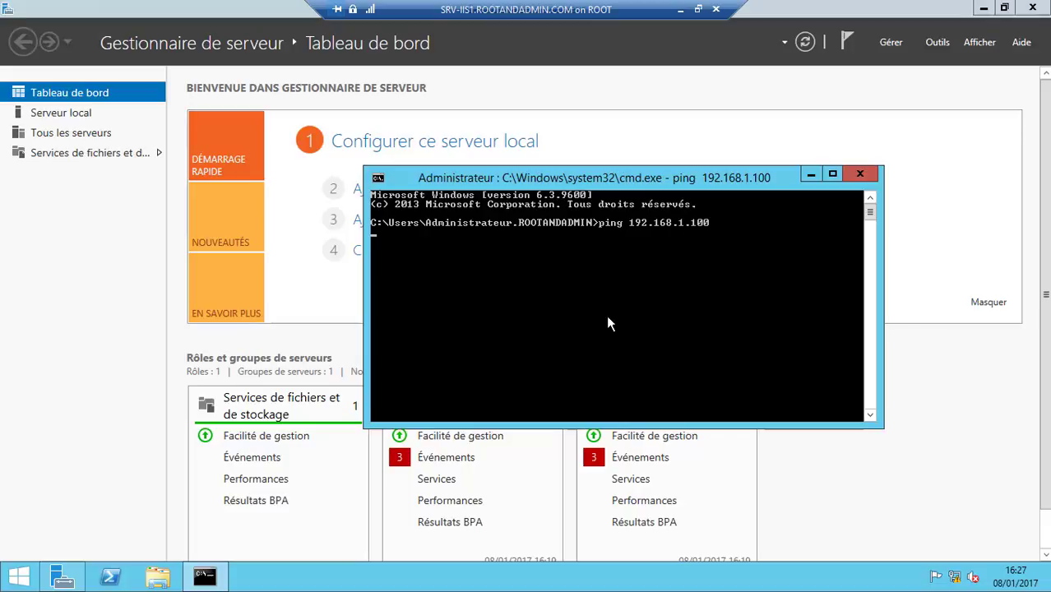
{"action": "left_click_drag", "start_coordinate": [586, 176], "coordinate": [472, 97]}
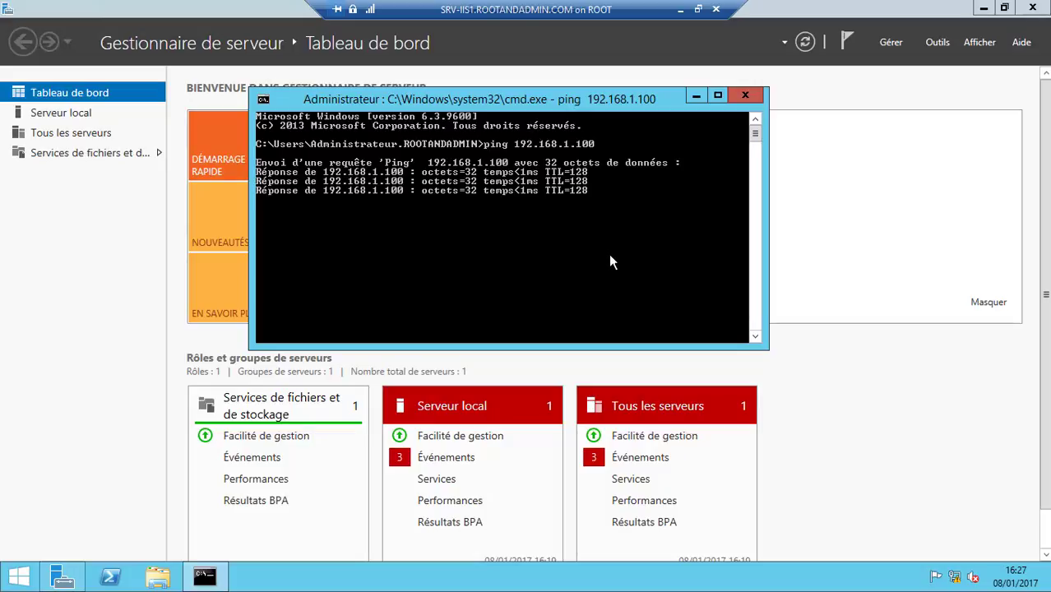
Step: Ping 192.168.1.115 to test connectivity with the second web server
{"action": "type", "text": "p"}
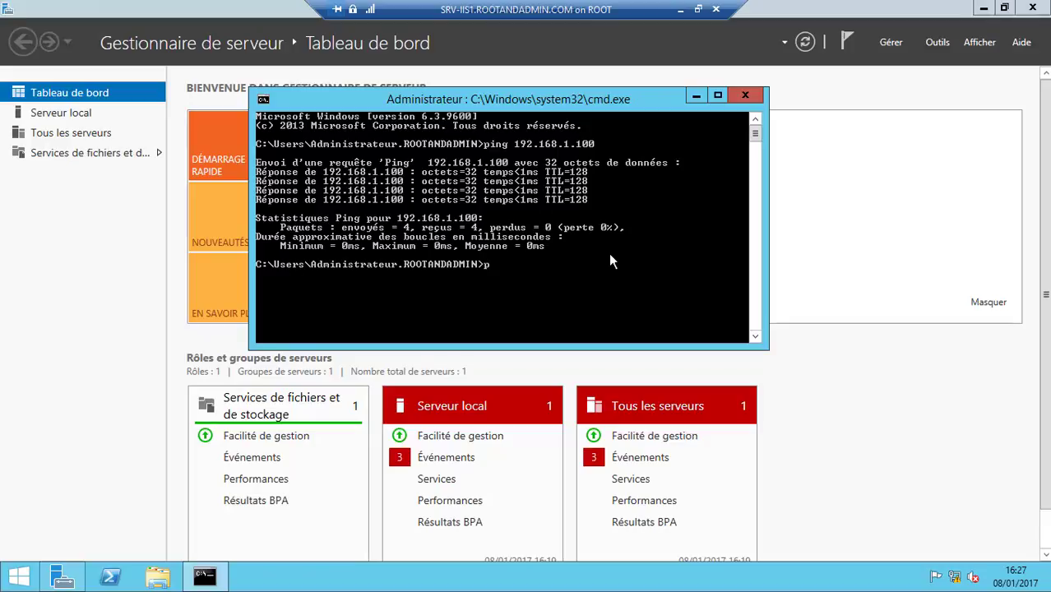
{"action": "type", "text": "ing 192.168.1.115"}
{"action": "key", "text": "Return"}
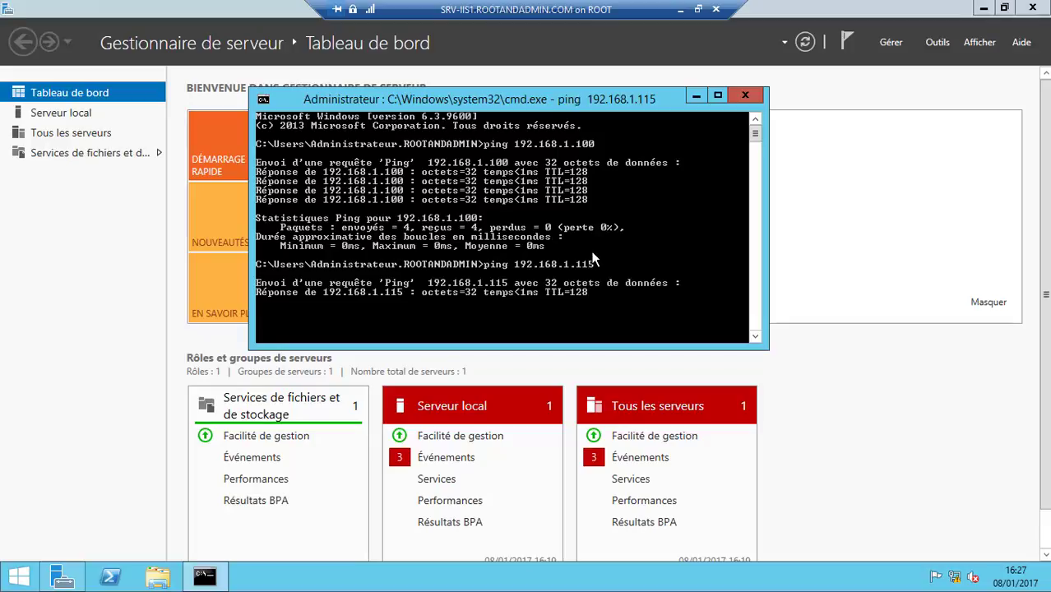
Step: Snap the Command Prompt to half the screen and look up the host dc-01 with nslookup
{"action": "key", "text": "super+Left"}
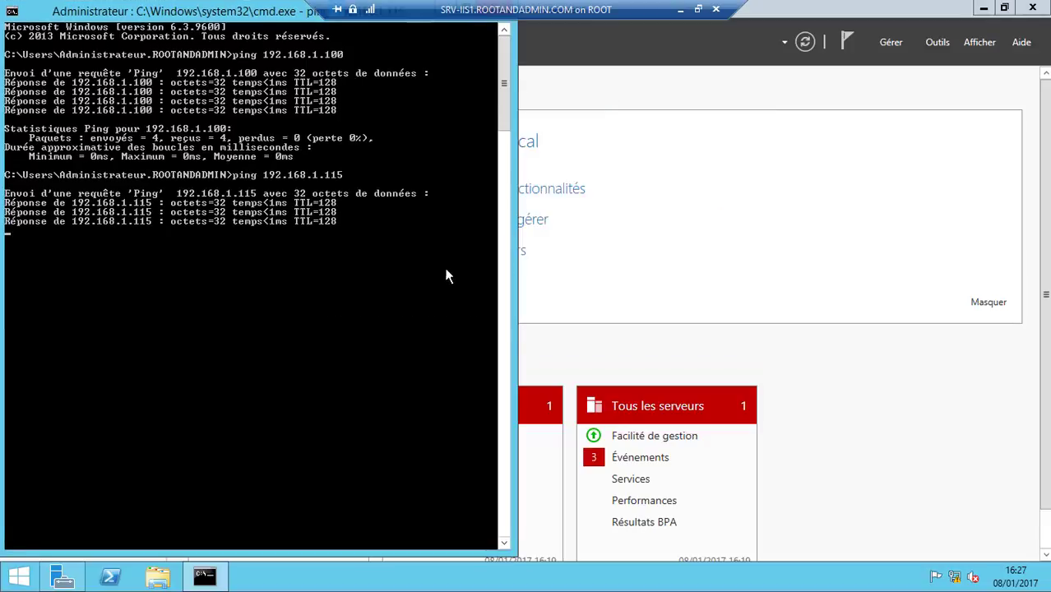
{"action": "type", "text": "nslookup"}
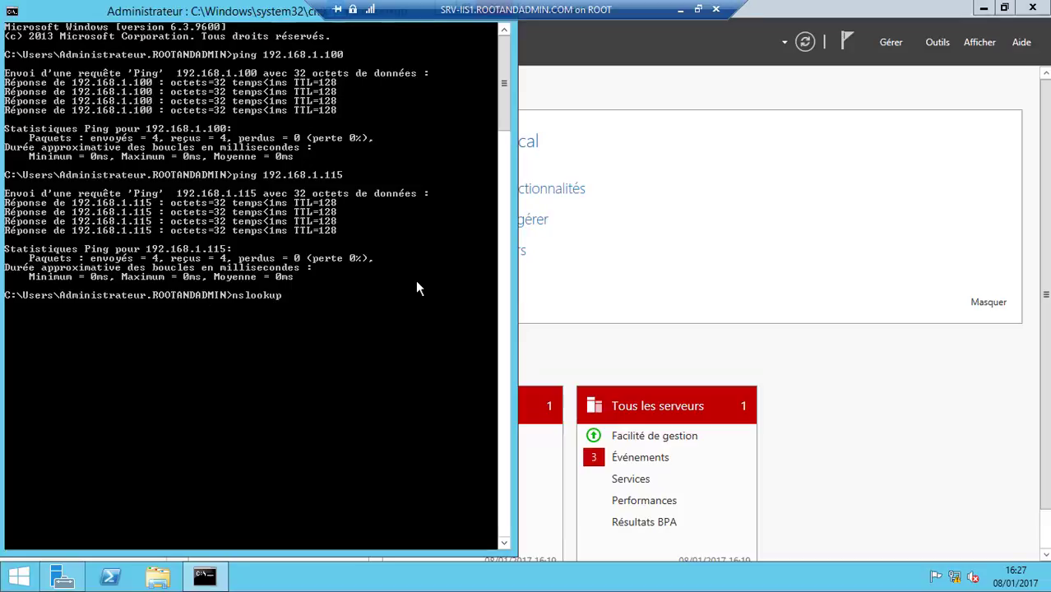
{"action": "key", "text": "Return"}
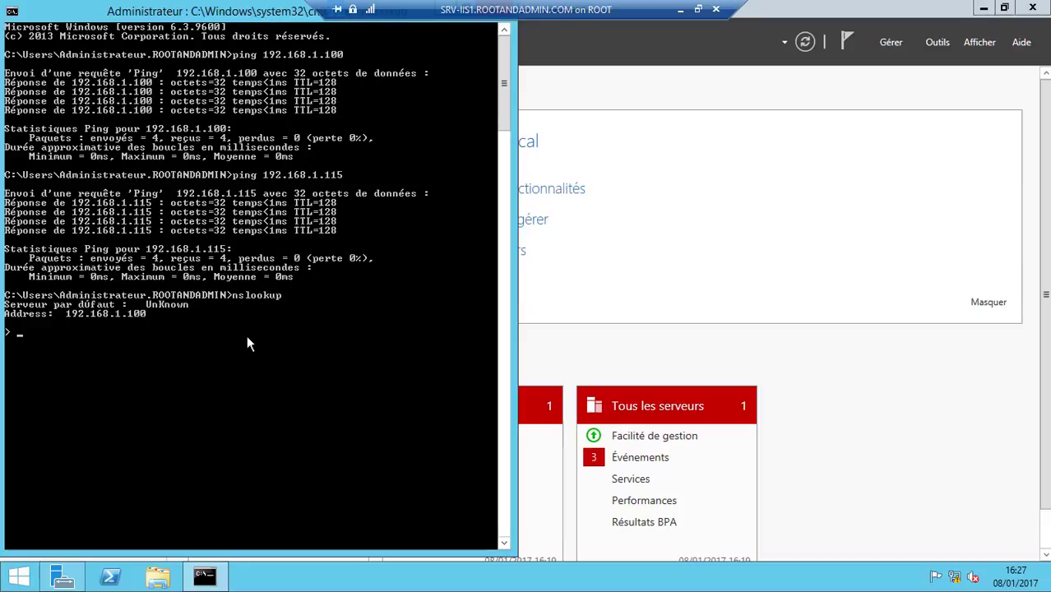
{"action": "type", "text": "dc-01"}
{"action": "key", "text": "Return"}
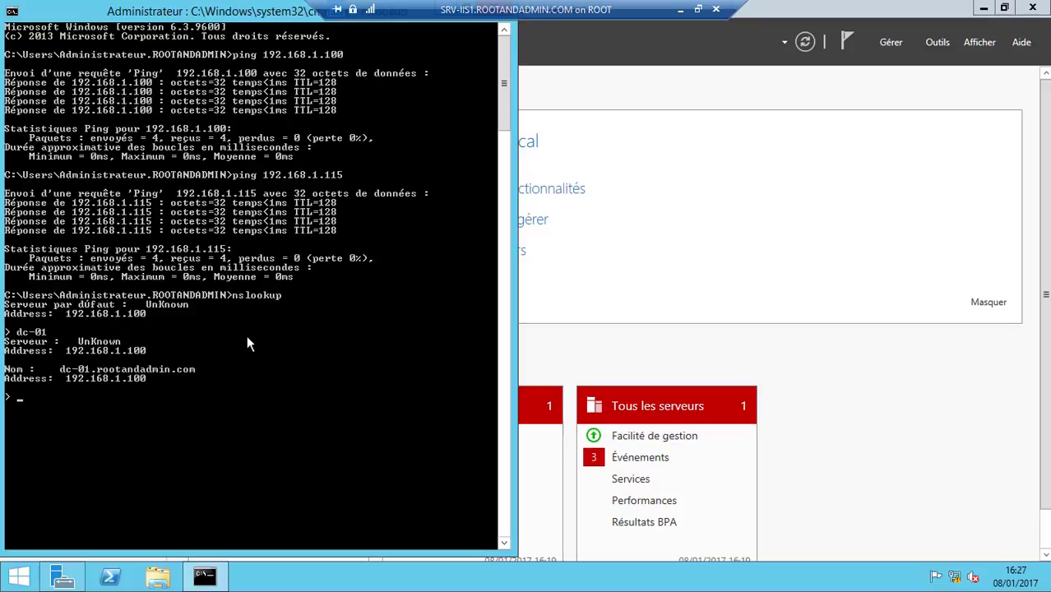
Step: Look up srv-iis1 and srv-iis2 in the nslookup session, and minimize the Command Prompt
{"action": "type", "text": "srv-iis1"}
{"action": "key", "text": "Return"}
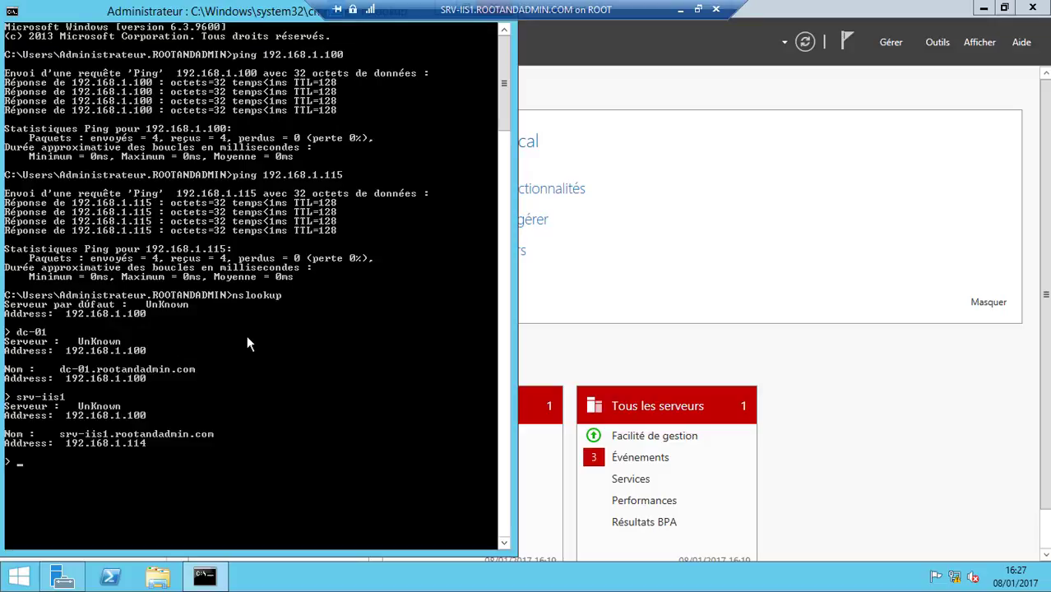
{"action": "key", "text": "Up"}
{"action": "key", "text": "BackSpace"}
{"action": "type", "text": "2"}
{"action": "key", "text": "Return"}
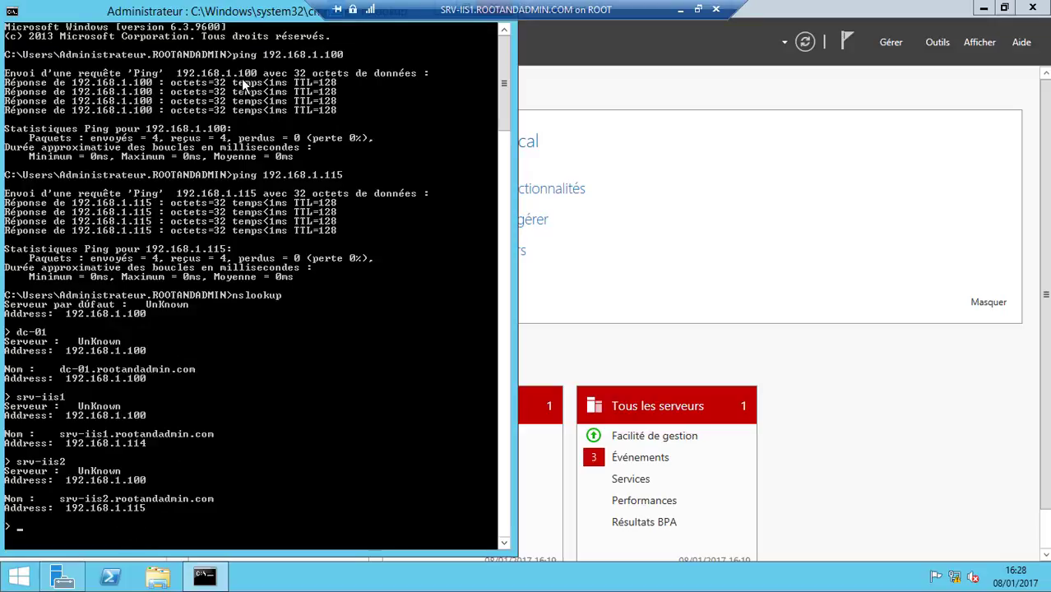
{"action": "left_click_drag", "start_coordinate": [247, 17], "coordinate": [594, 143]}
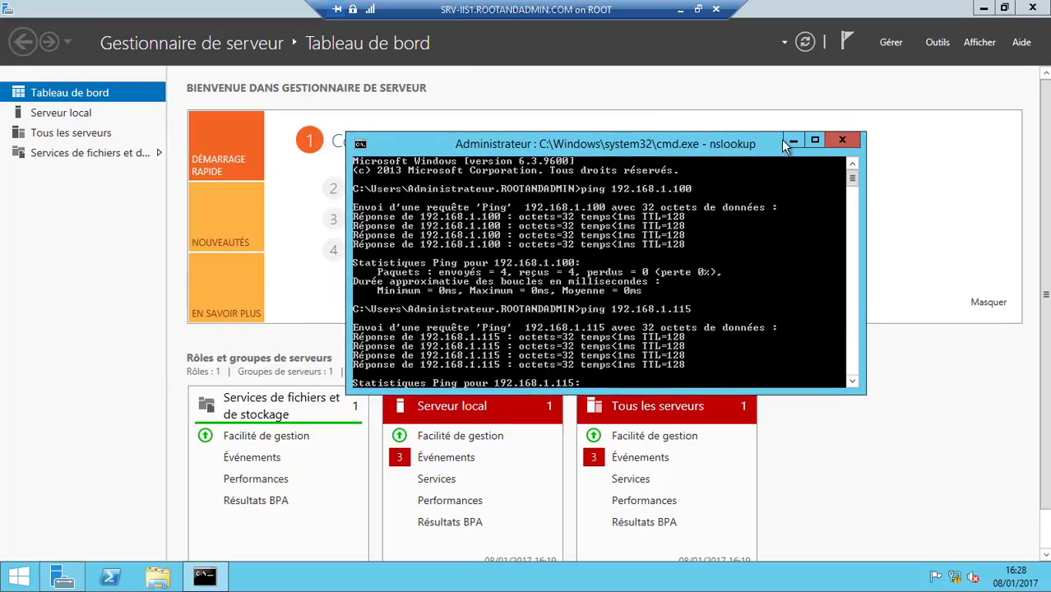
{"action": "left_click", "coordinate": [791, 141]}
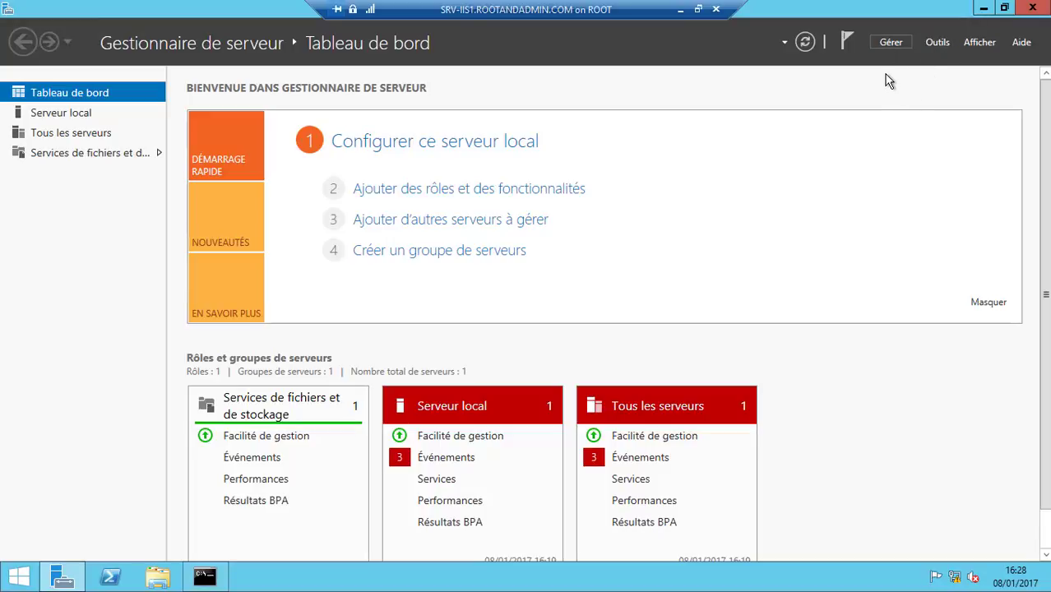
Step: Start the Add Roles and Features wizard with a role-based installation on SRV-IIS1
{"action": "left_click", "coordinate": [890, 42]}
{"action": "left_click", "coordinate": [864, 123]}
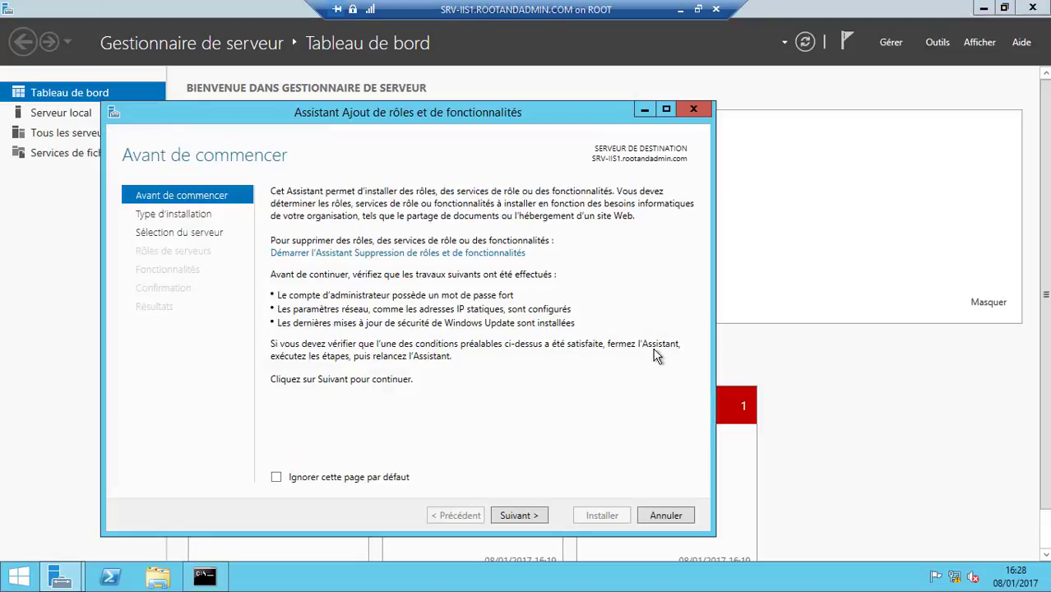
{"action": "left_click", "coordinate": [521, 516]}
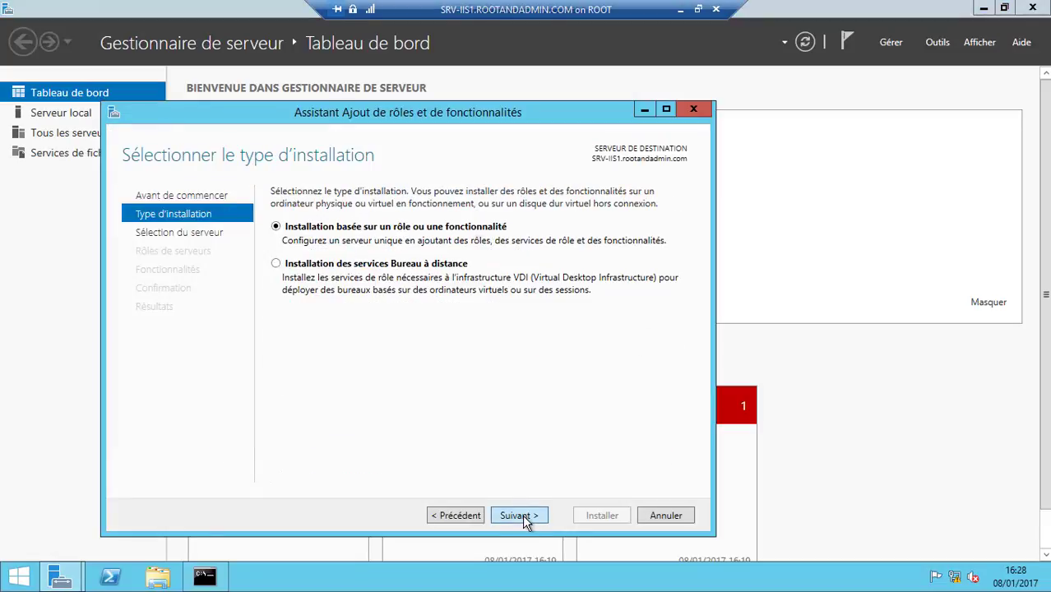
{"action": "left_click", "coordinate": [523, 517]}
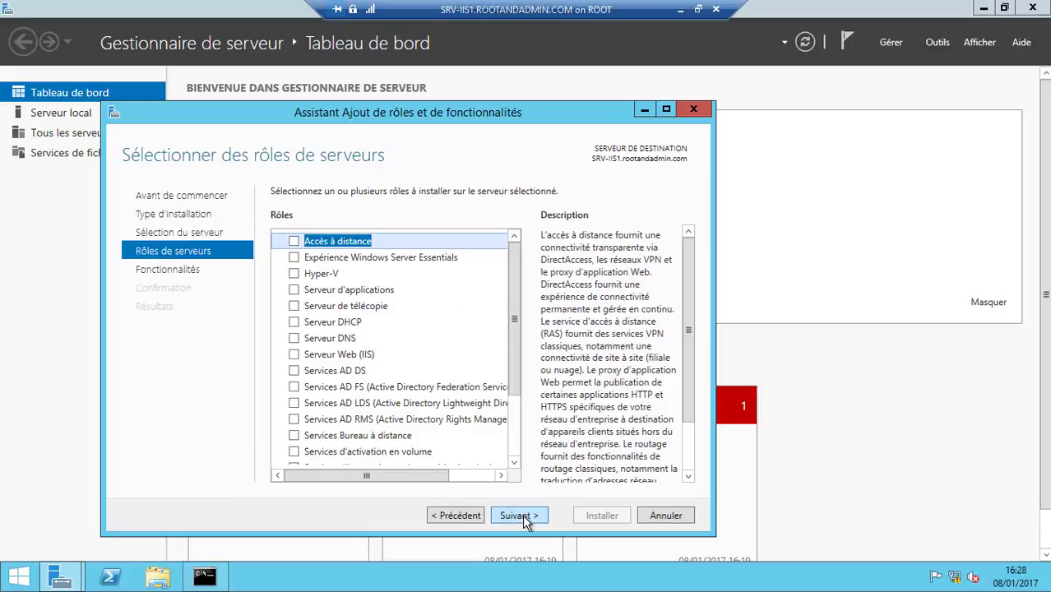
Step: Select the Serveur Web (IIS) role for SRV-IIS1 and add its required management features
{"action": "left_click", "coordinate": [293, 355]}
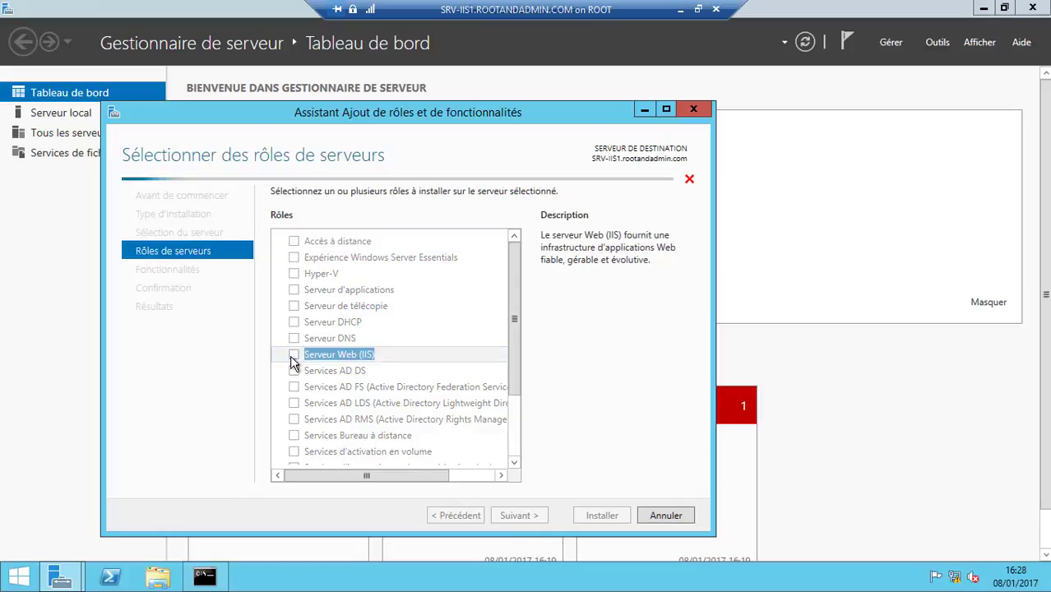
{"action": "left_click", "coordinate": [439, 460]}
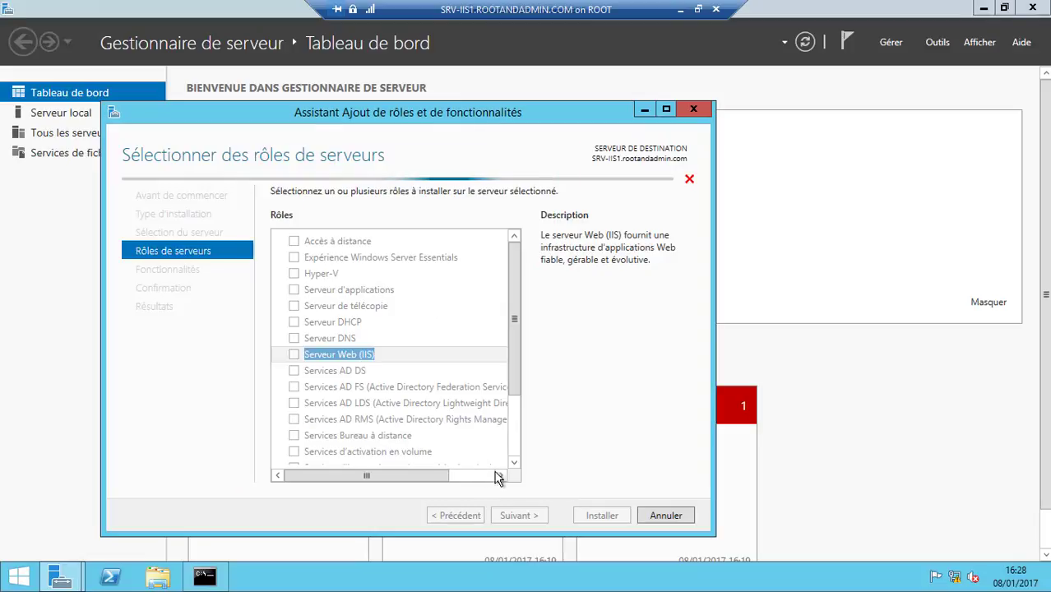
{"action": "left_click", "coordinate": [530, 515]}
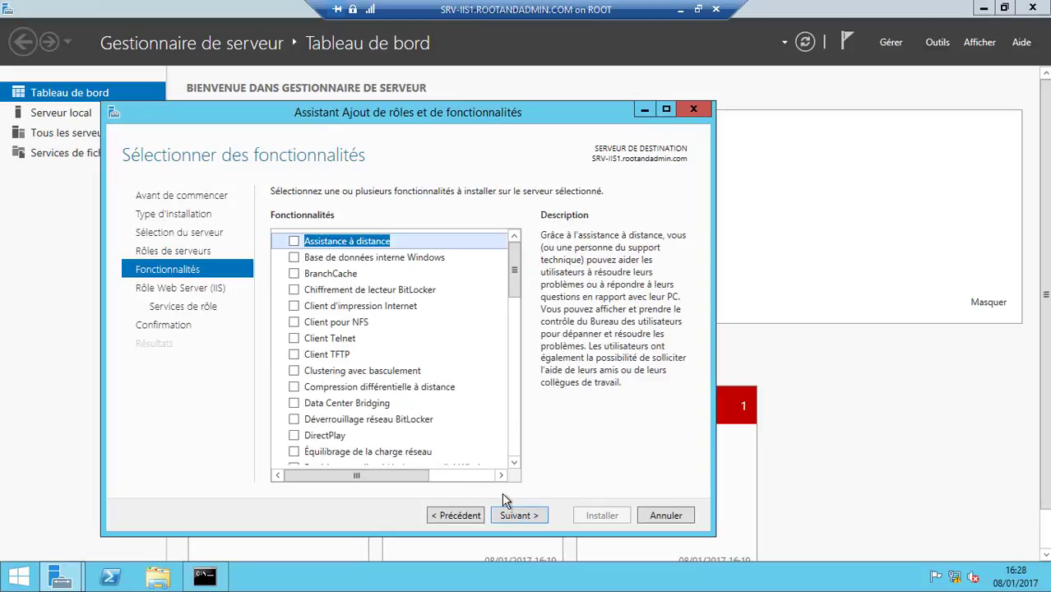
Step: Keep the default features and IIS role services, and start the installation on SRV-IIS1
{"action": "left_click", "coordinate": [514, 516]}
{"action": "left_click", "coordinate": [518, 515]}
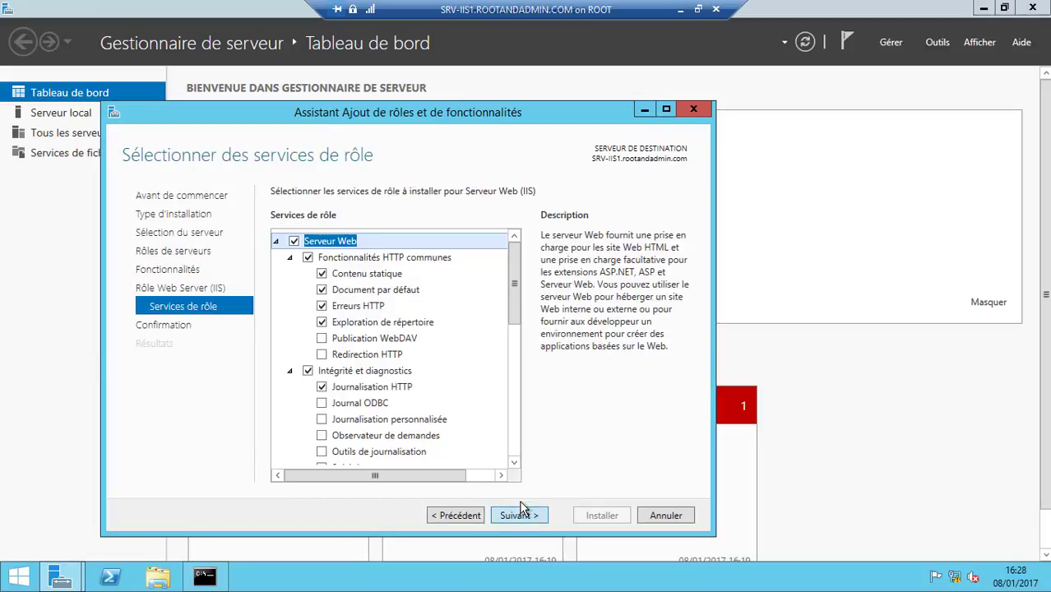
{"action": "left_click", "coordinate": [518, 516]}
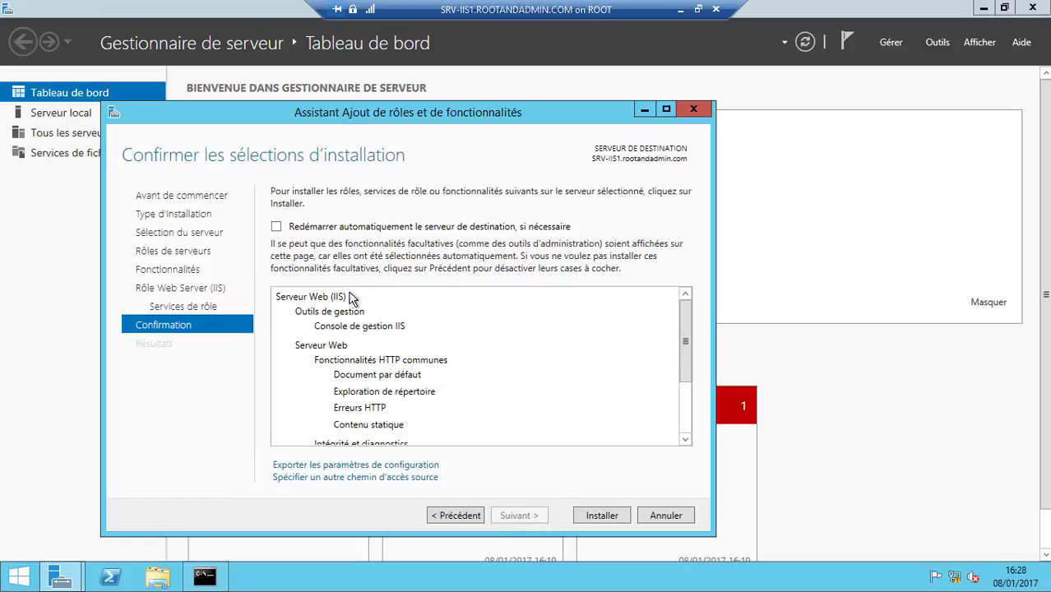
{"action": "left_click", "coordinate": [592, 519]}
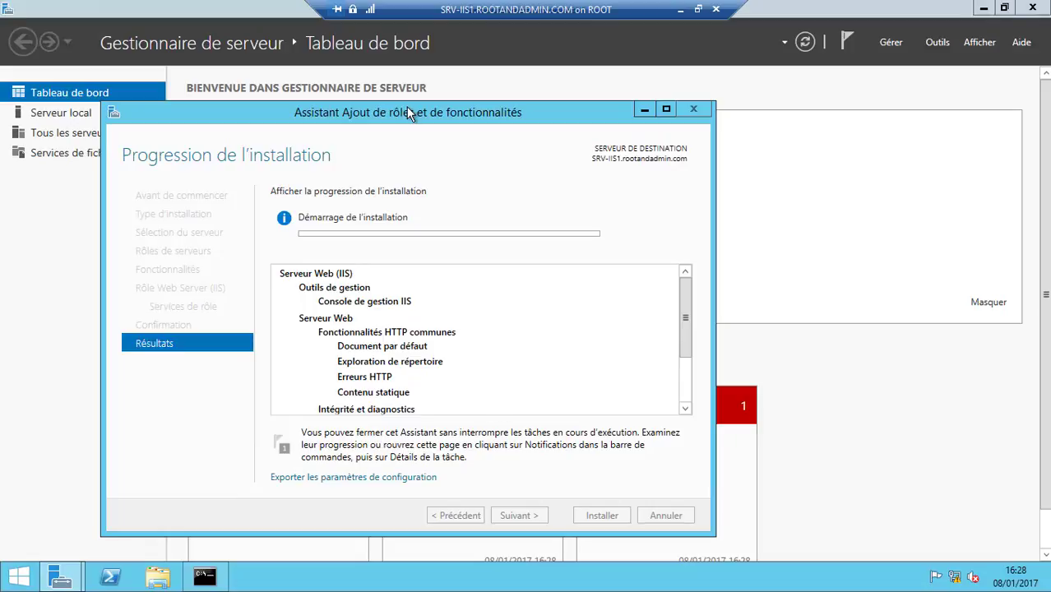
{"action": "left_click_drag", "start_coordinate": [406, 107], "coordinate": [435, 60]}
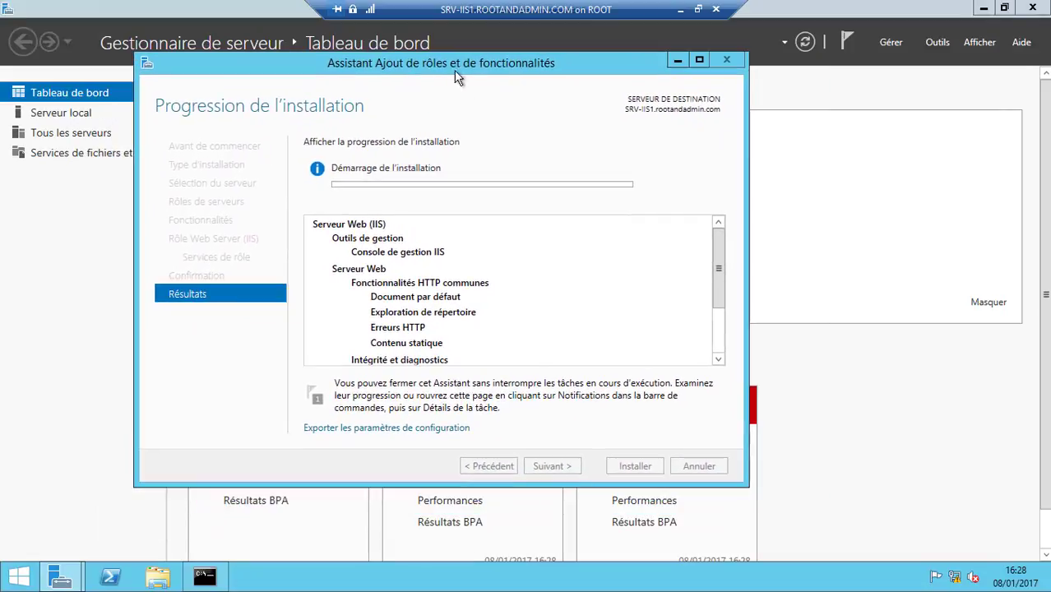
Step: Switch to SRV-IIS2, keep it as destination server, and select the Serveur Web (IIS) role with its required features
{"action": "left_click", "coordinate": [680, 9]}
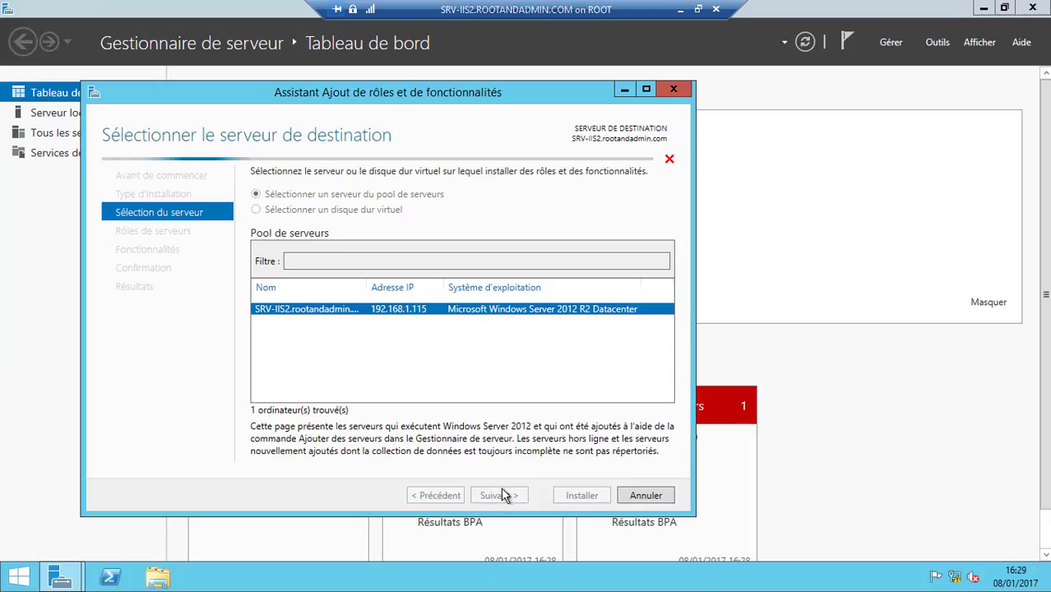
{"action": "left_click", "coordinate": [504, 495]}
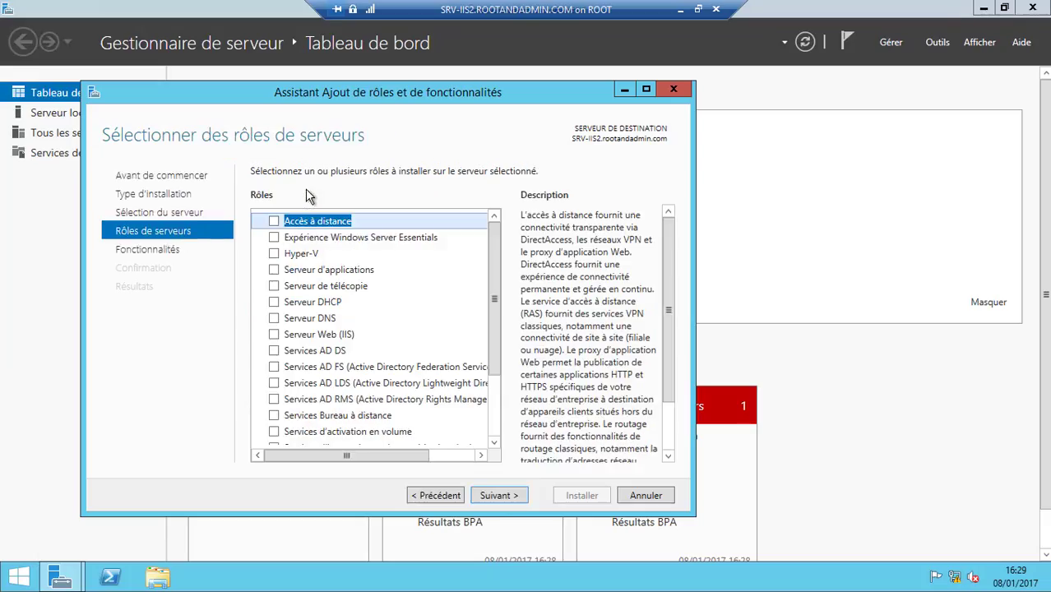
{"action": "left_click", "coordinate": [274, 335]}
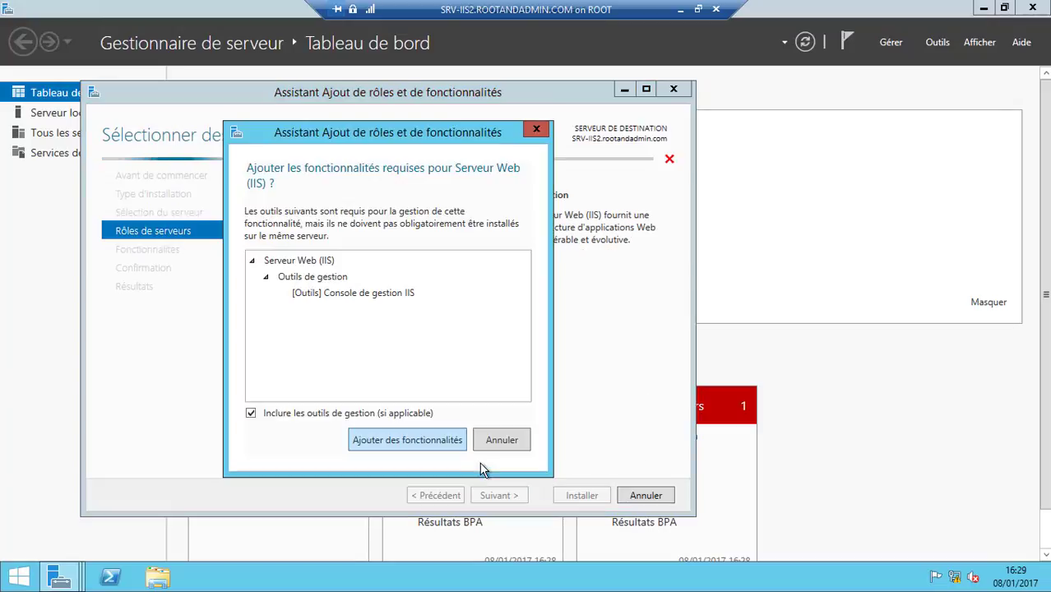
{"action": "left_click", "coordinate": [416, 441]}
{"action": "left_click", "coordinate": [515, 498]}
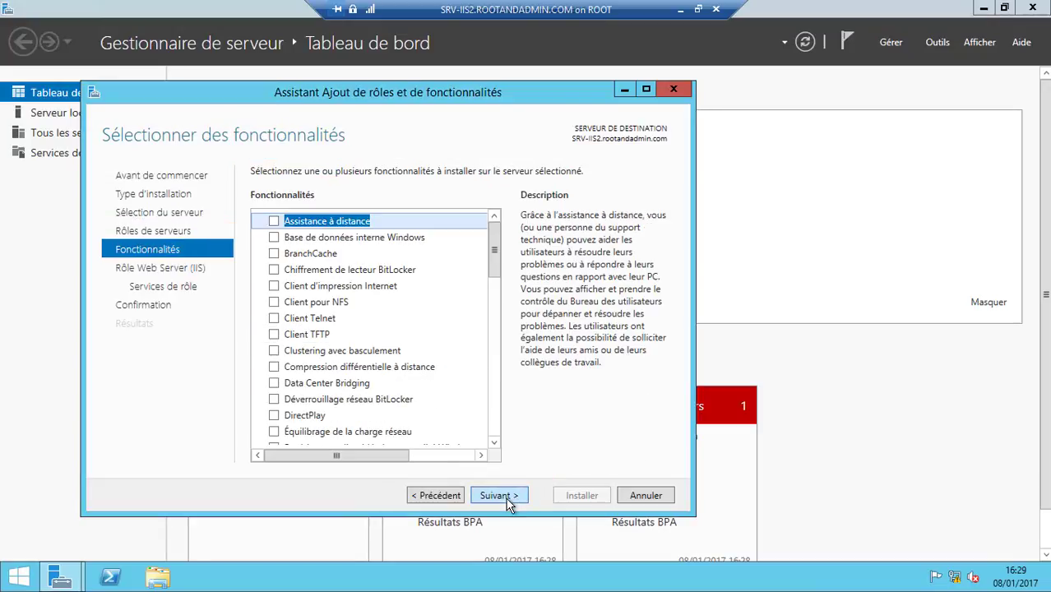
Step: Keep the default features and IIS role services, and start the installation on SRV-IIS2
{"action": "left_click", "coordinate": [508, 498]}
{"action": "left_click", "coordinate": [508, 498]}
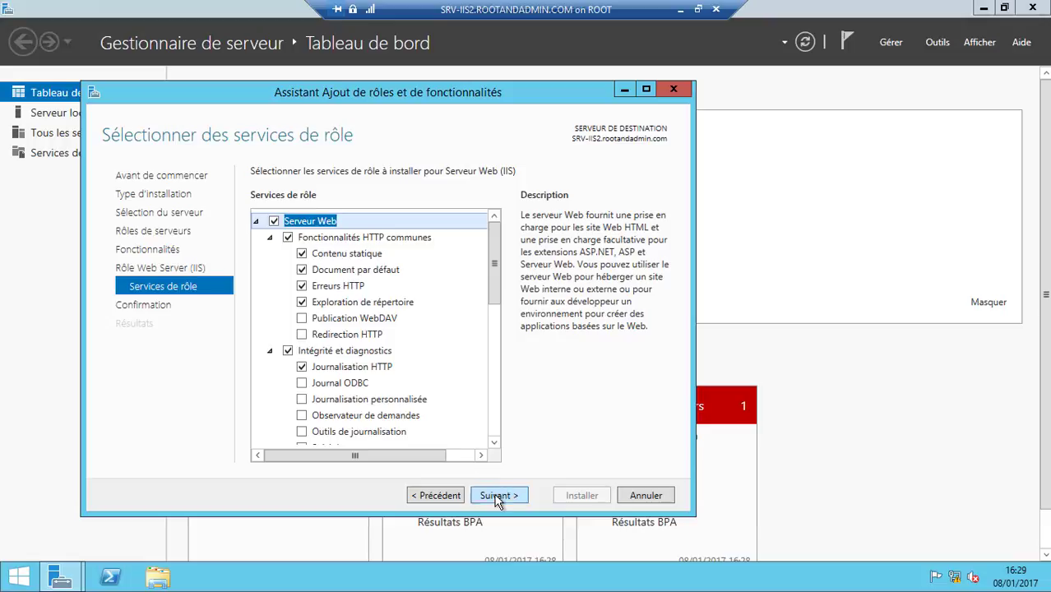
{"action": "left_click", "coordinate": [497, 497]}
{"action": "left_click", "coordinate": [559, 496]}
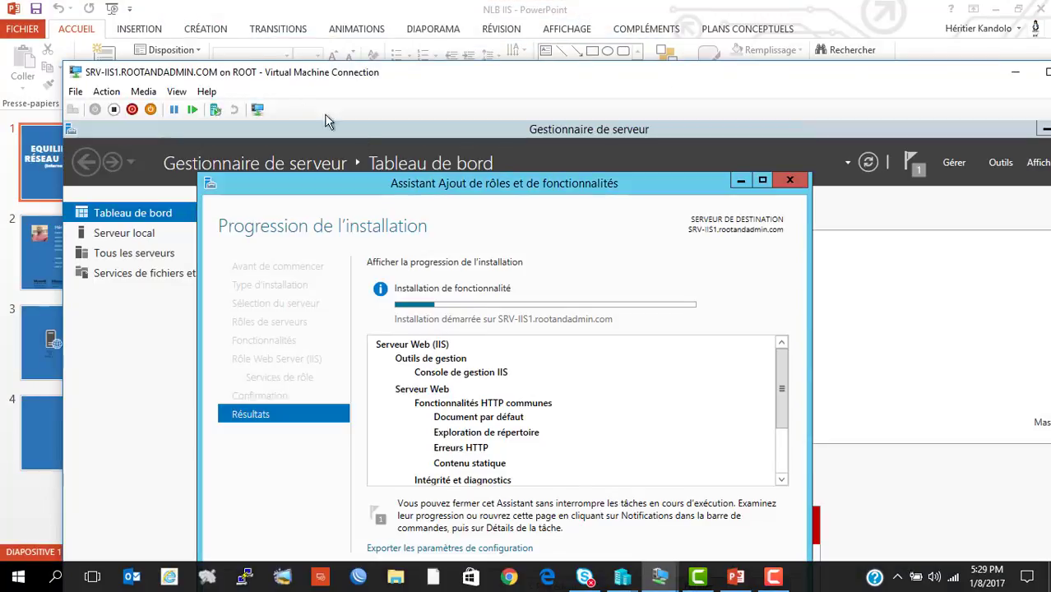
Step: Show the SRV-IIS1 virtual machine in full screen and close its finished role installation wizard
{"action": "double_click", "coordinate": [363, 81]}
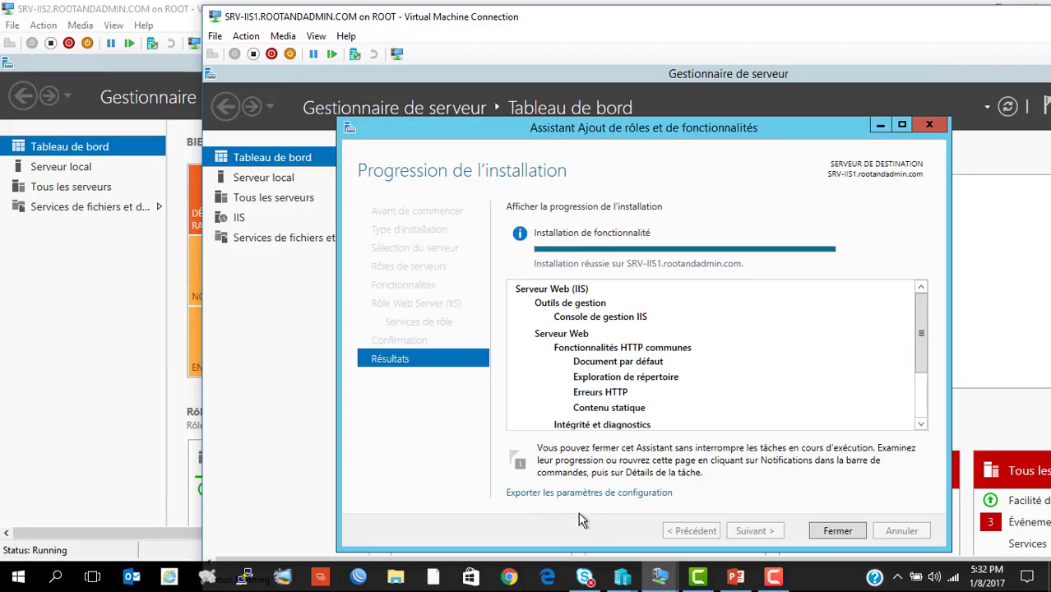
{"action": "left_click", "coordinate": [324, 39]}
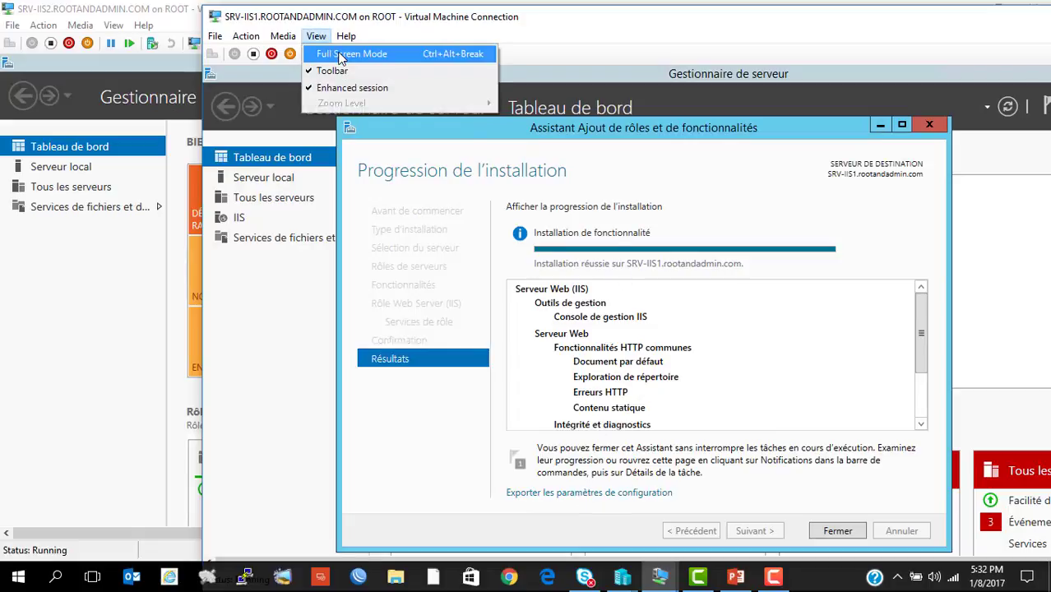
{"action": "left_click", "coordinate": [341, 55]}
{"action": "left_click", "coordinate": [634, 466]}
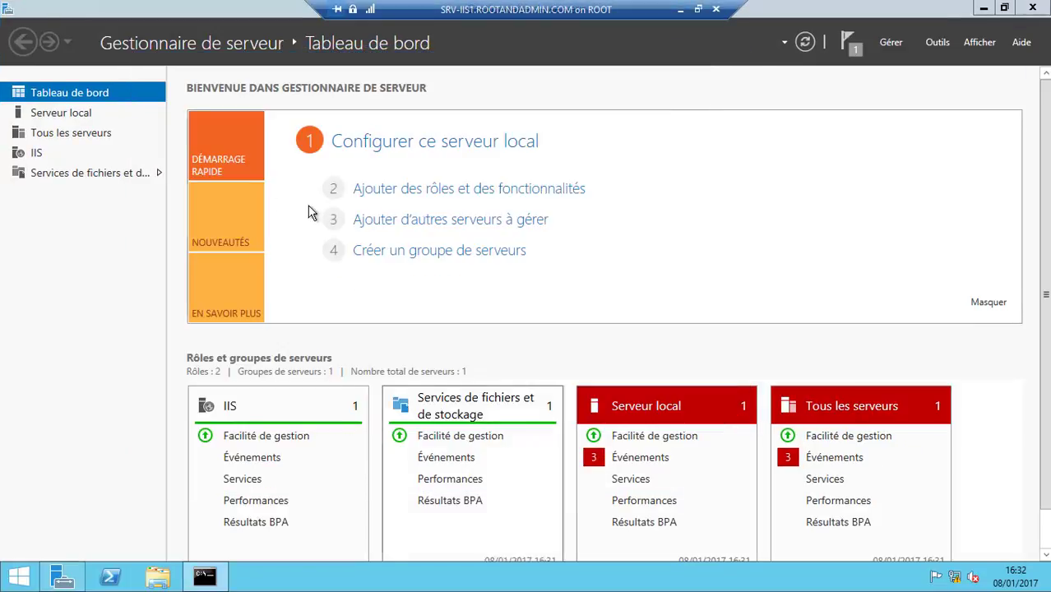
Step: Open the Gestionnaire des services Internet (IIS) for SRV-IIS1, maximize it, and decline the Microsoft Web Platform offer
{"action": "left_click", "coordinate": [39, 152]}
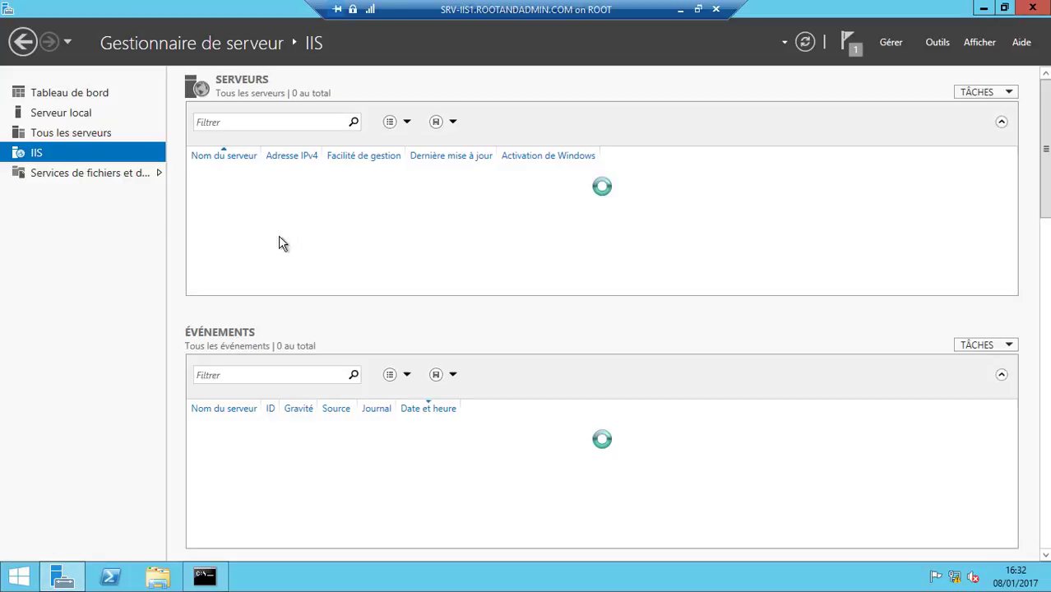
{"action": "right_click", "coordinate": [374, 185]}
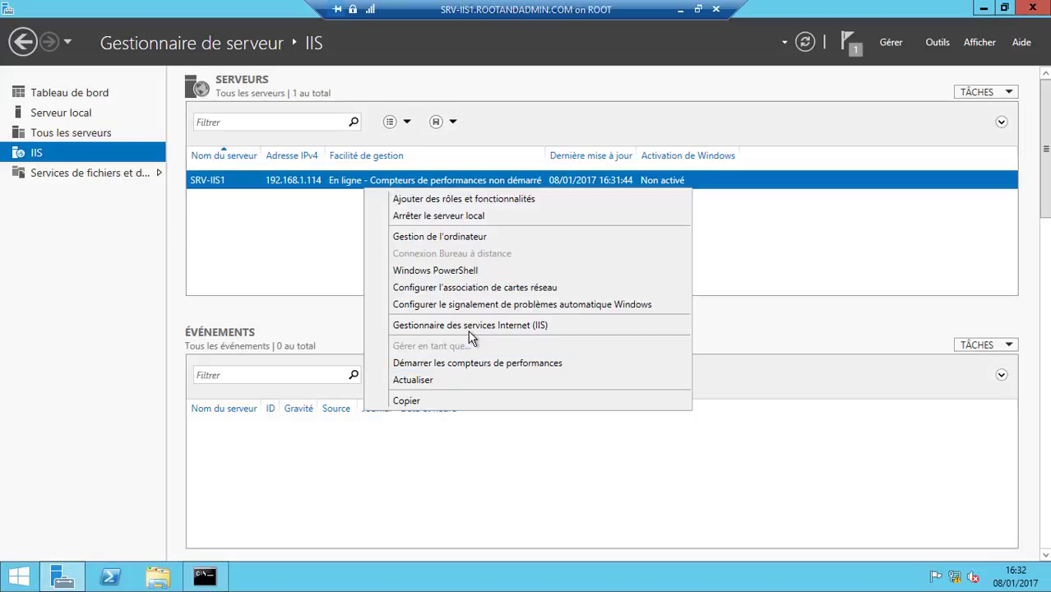
{"action": "left_click", "coordinate": [470, 324]}
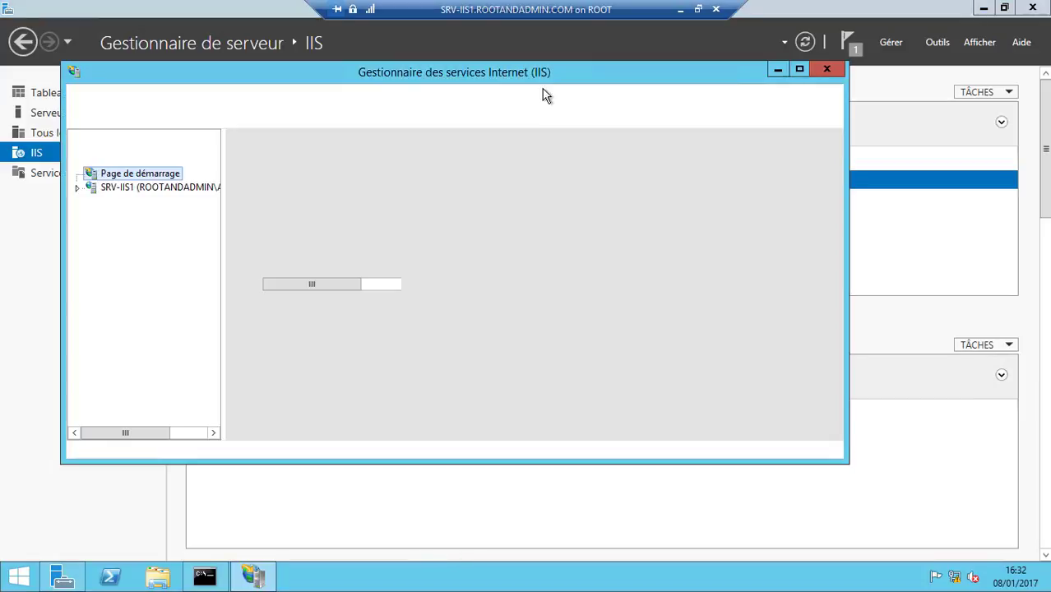
{"action": "double_click", "coordinate": [550, 72]}
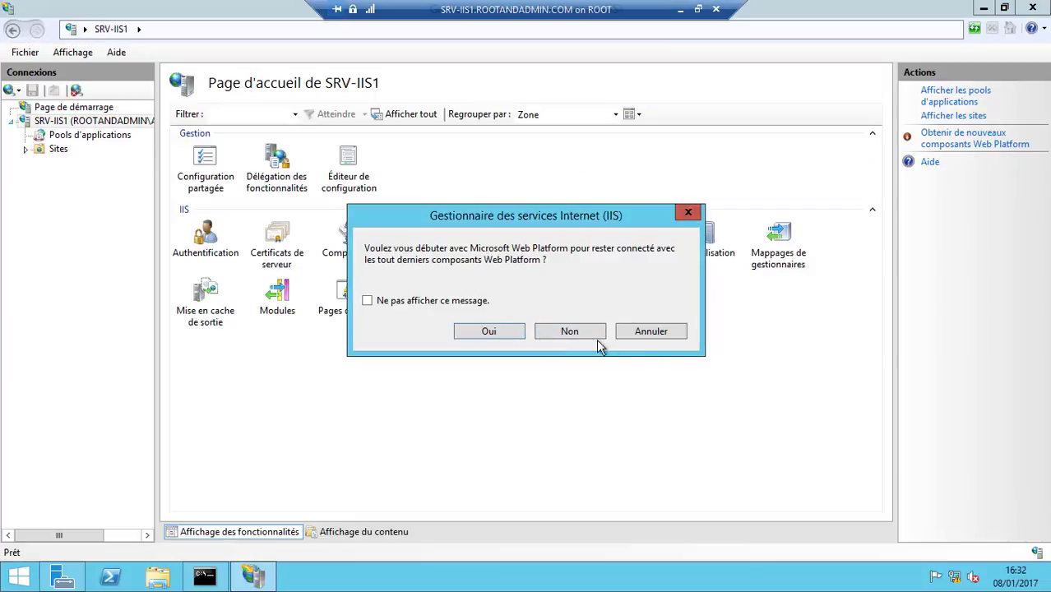
{"action": "left_click", "coordinate": [597, 336]}
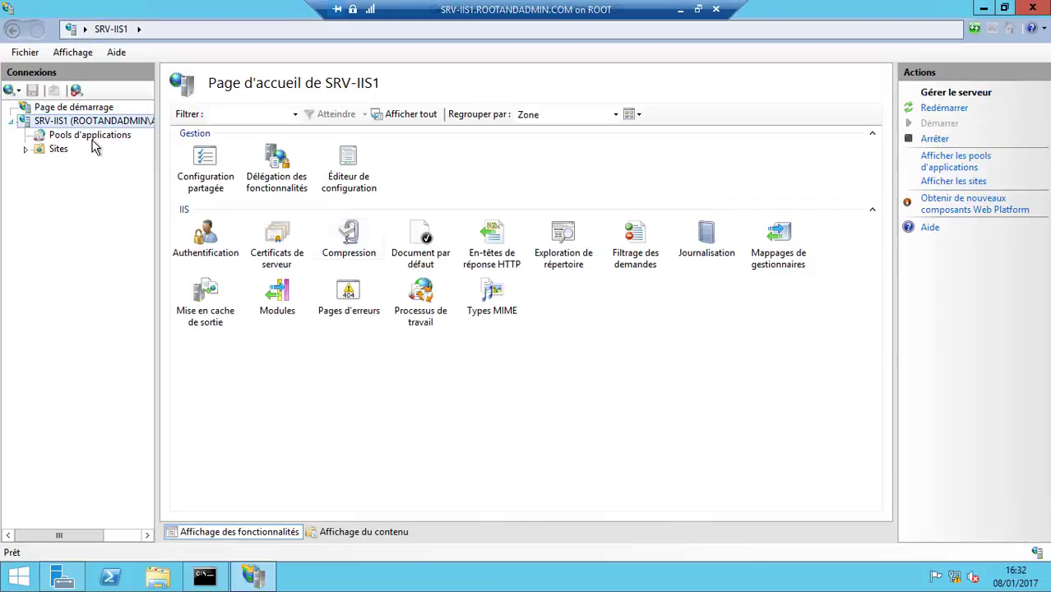
Step: Select the Default Web Site of SRV-IIS1 and browse it on *:80 (http)
{"action": "left_click", "coordinate": [58, 152]}
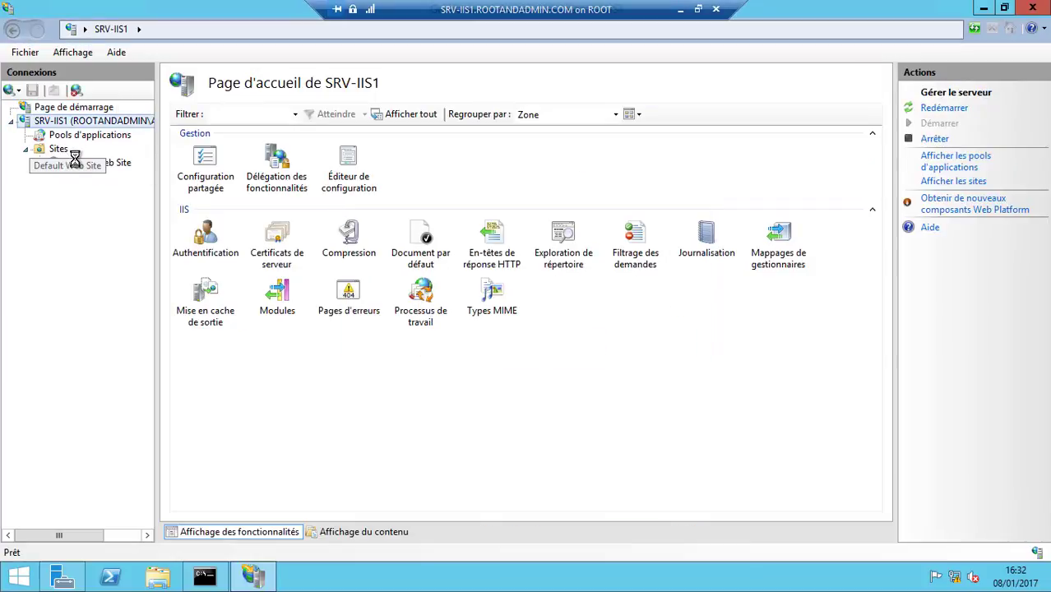
{"action": "left_click", "coordinate": [65, 162]}
{"action": "left_click", "coordinate": [929, 297]}
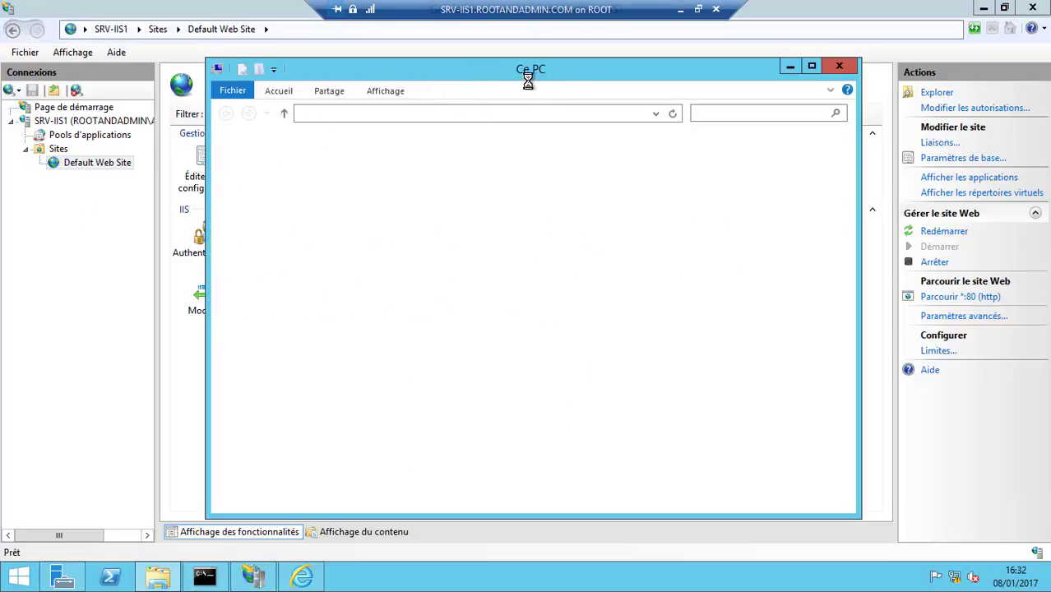
Step: Open the inetpub\wwwroot folder on Disque local (C:) in the file explorer
{"action": "left_click", "coordinate": [514, 335]}
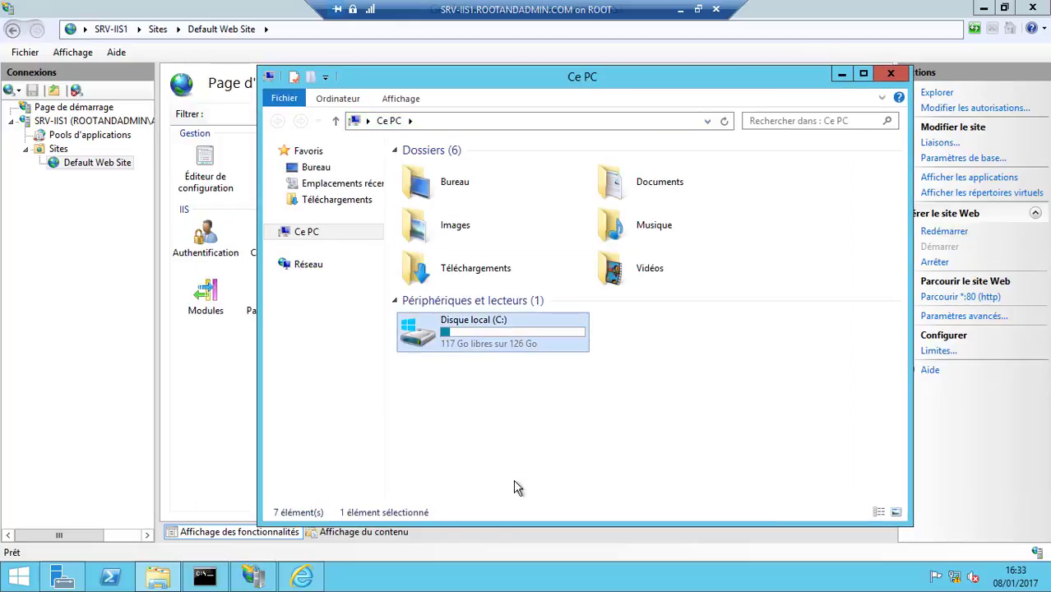
{"action": "left_click", "coordinate": [317, 572]}
{"action": "left_click", "coordinate": [705, 335]}
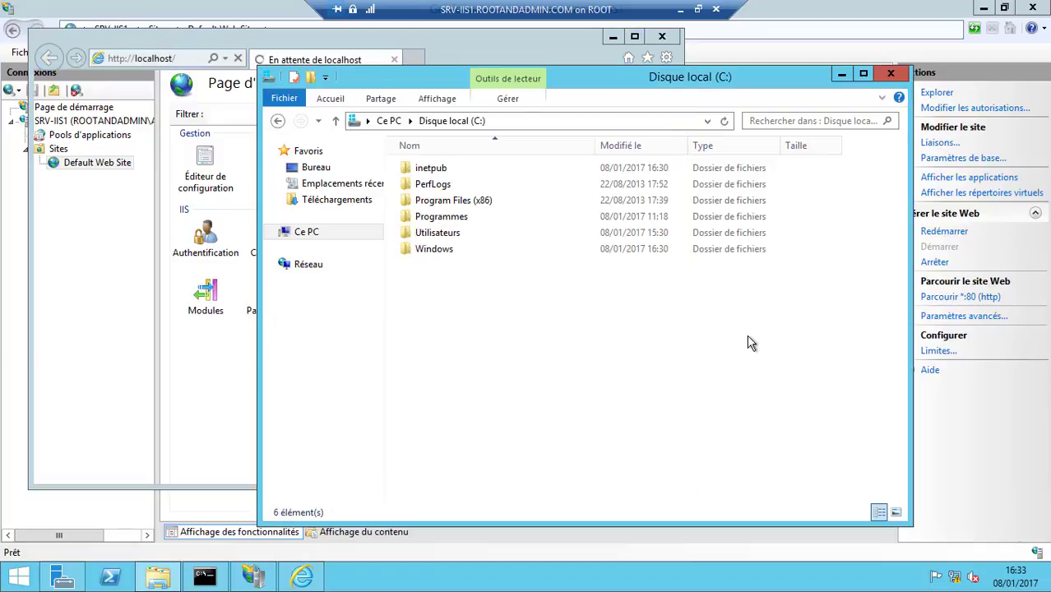
{"action": "double_click", "coordinate": [436, 169]}
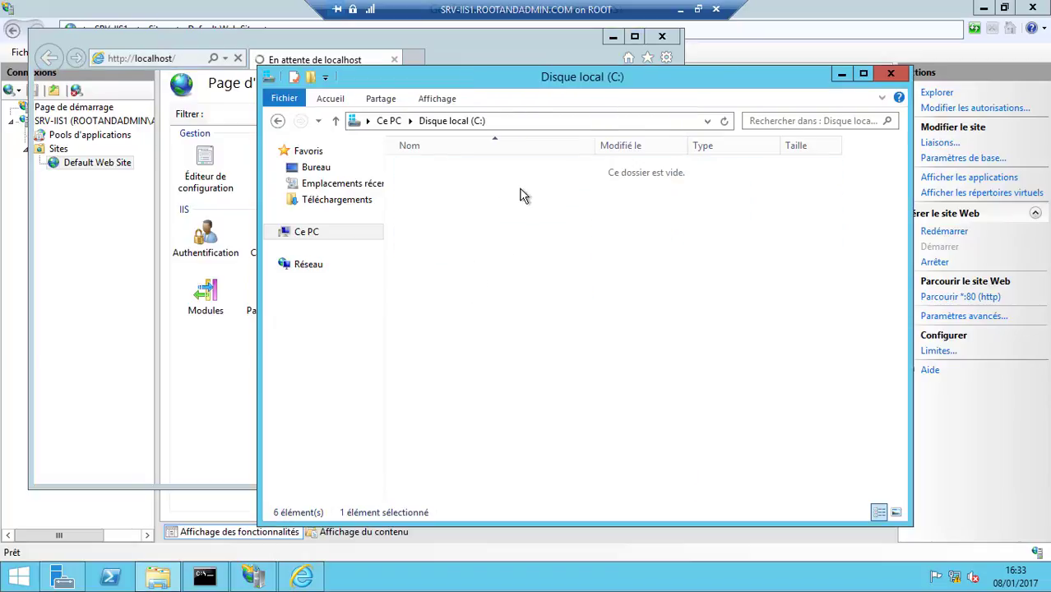
{"action": "double_click", "coordinate": [436, 236]}
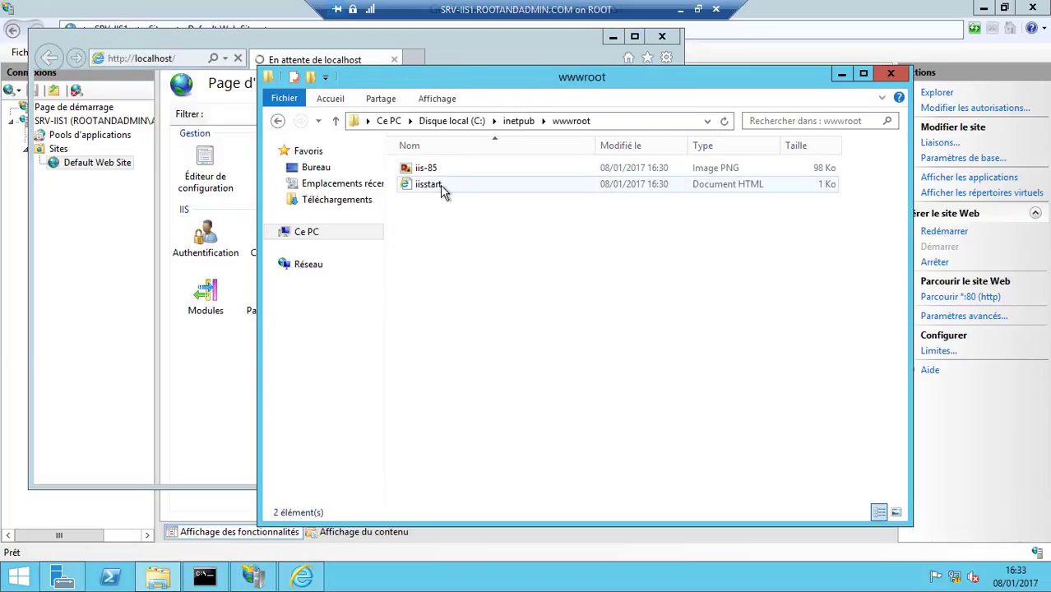
{"action": "left_click", "coordinate": [438, 187]}
{"action": "right_click", "coordinate": [437, 187]}
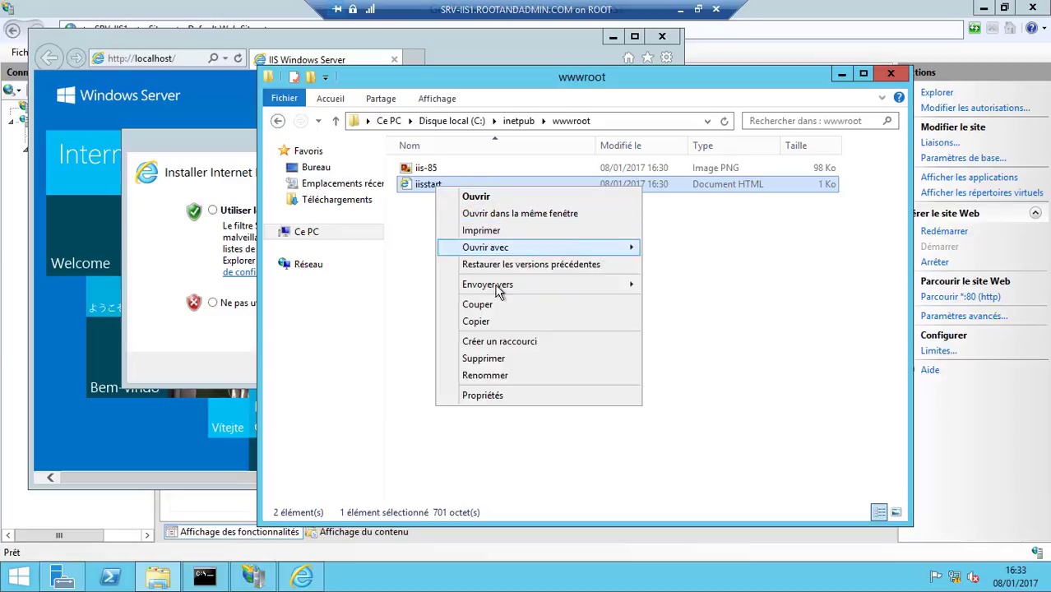
{"action": "left_click", "coordinate": [690, 287]}
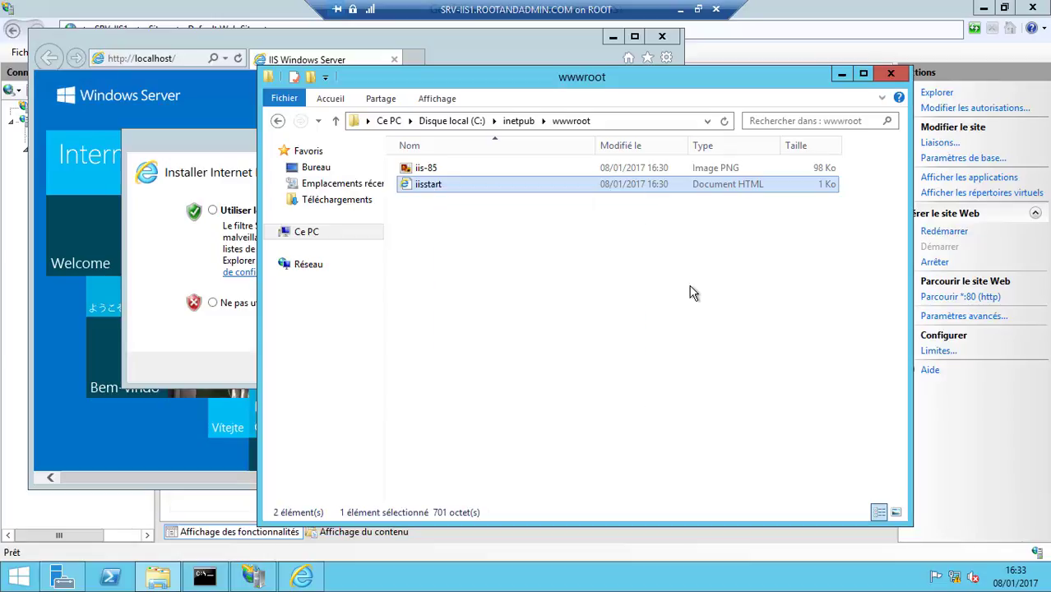
Step: Create a new text document with its default name in the wwwroot folder
{"action": "right_click", "coordinate": [520, 274]}
{"action": "mouse_move", "coordinate": [572, 435]}
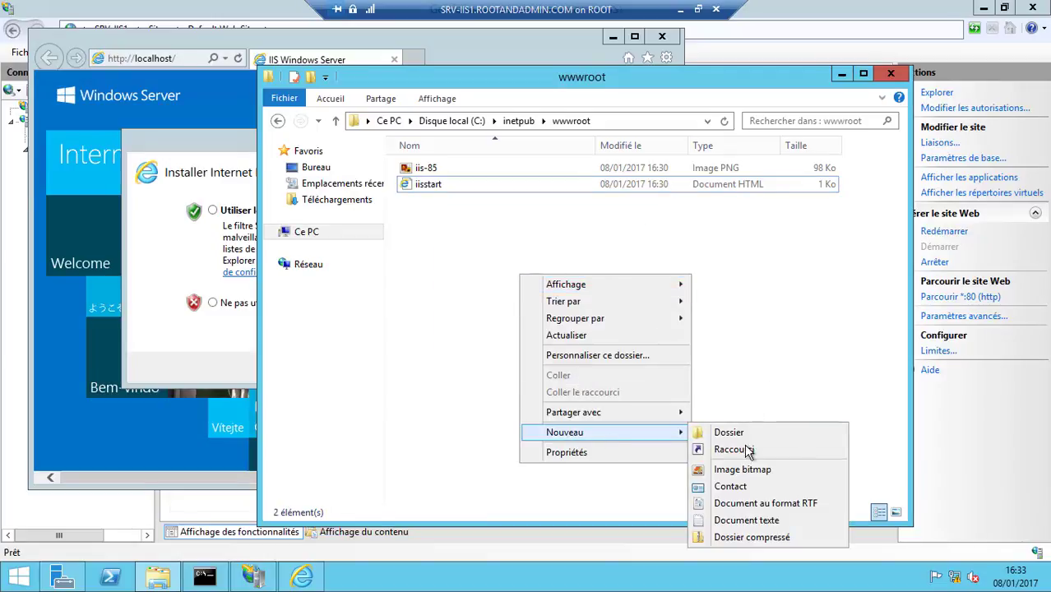
{"action": "left_click", "coordinate": [773, 521]}
{"action": "left_click", "coordinate": [532, 227]}
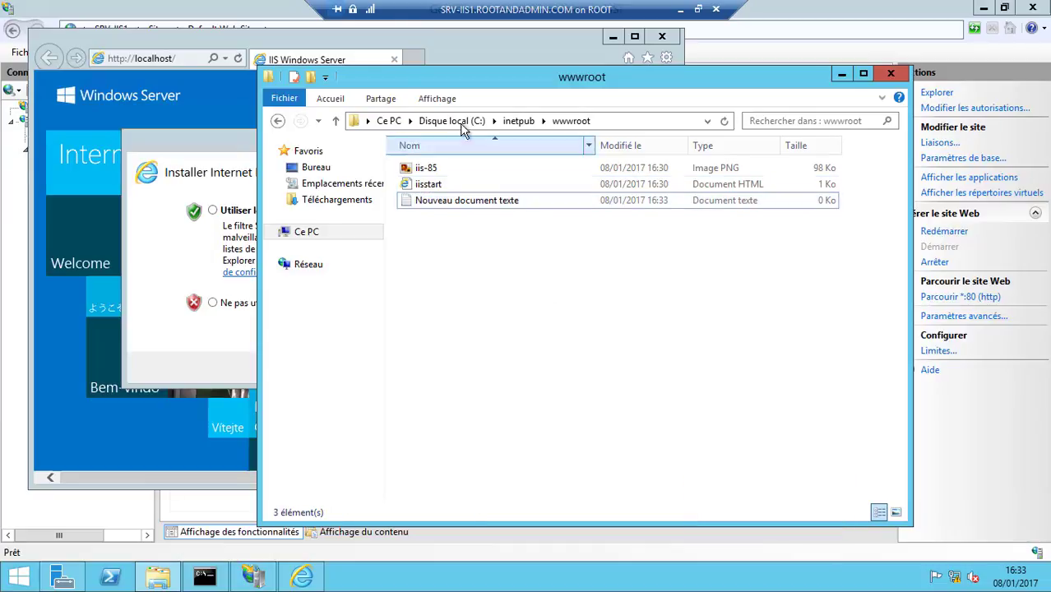
Step: Turn on the display of file name extensions in the wwwroot folder
{"action": "left_click", "coordinate": [442, 103]}
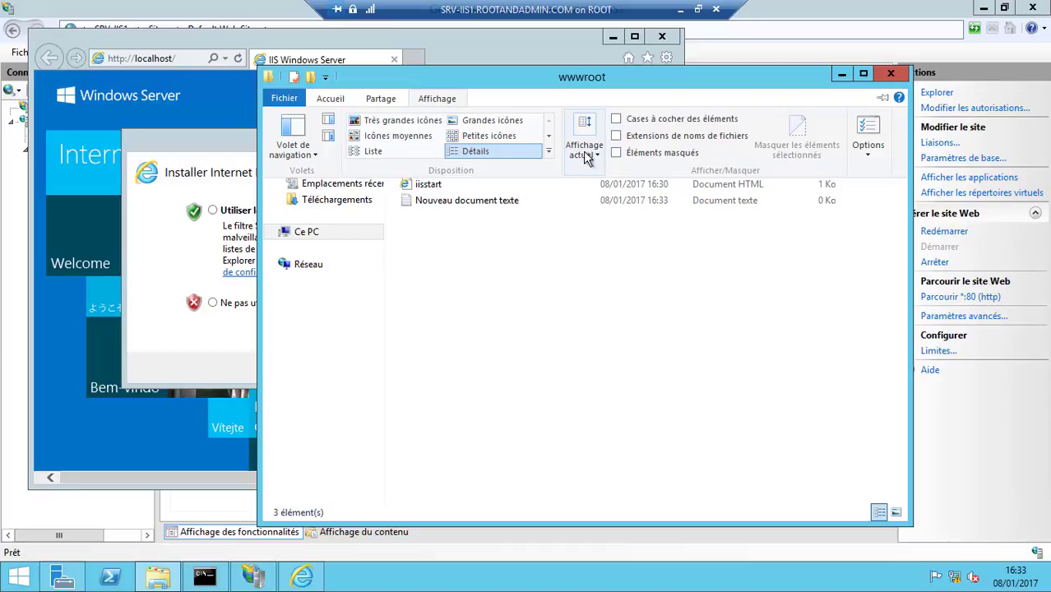
{"action": "left_click", "coordinate": [642, 136]}
{"action": "left_click", "coordinate": [424, 99]}
Step: Rename the new text document, including its extension, as index.htm
{"action": "left_click", "coordinate": [499, 201]}
{"action": "left_click", "coordinate": [498, 200]}
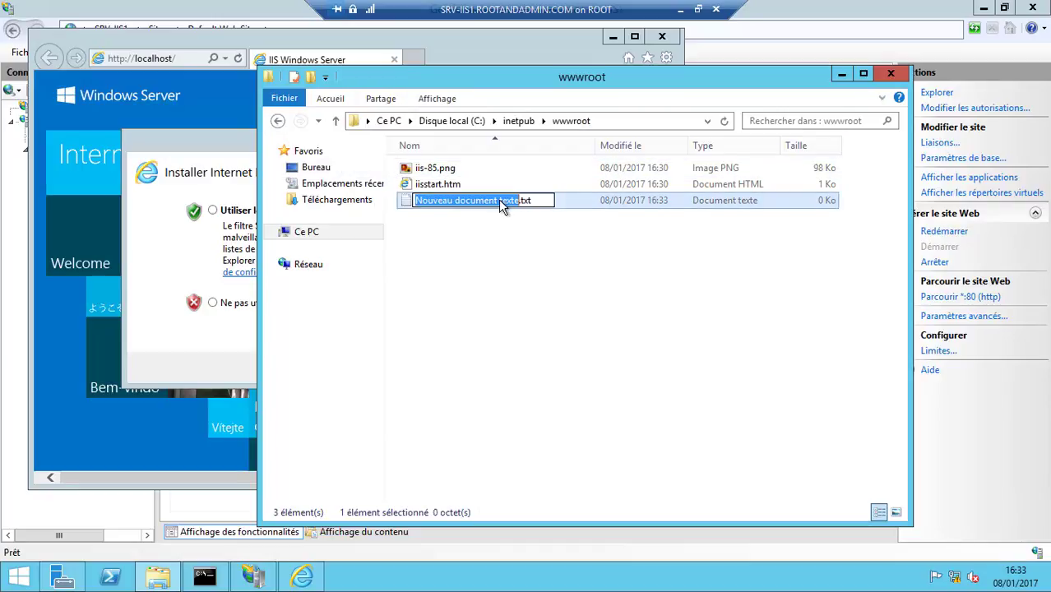
{"action": "type", "text": "index"}
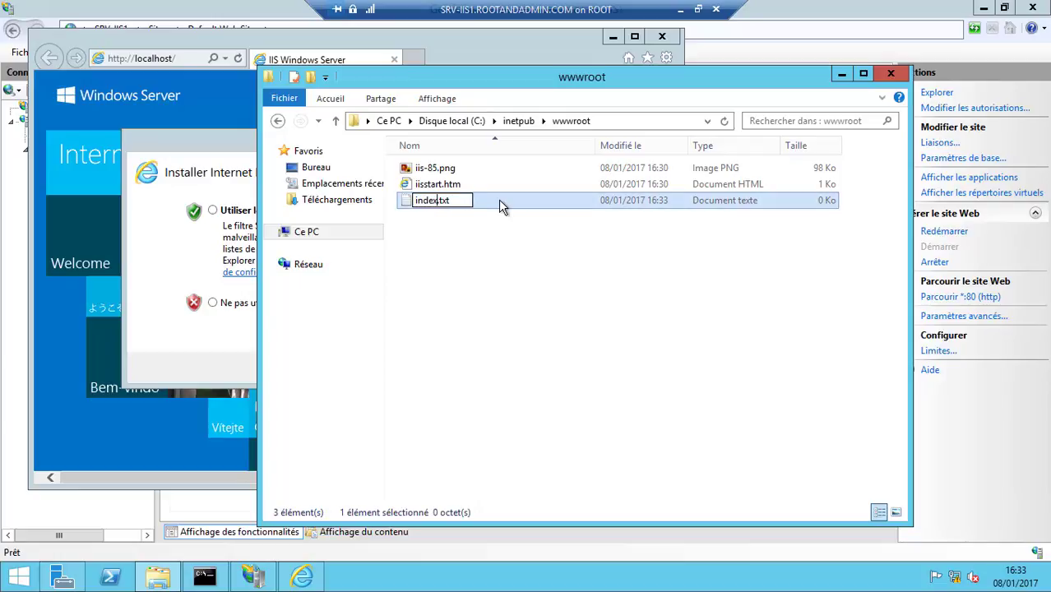
{"action": "key", "text": "End"}
{"action": "key", "text": "BackSpace"}
{"action": "key", "text": "BackSpace"}
{"action": "key", "text": "BackSpace"}
{"action": "type", "text": "html"}
{"action": "key", "text": "Return"}
{"action": "left_click", "coordinate": [605, 294]}
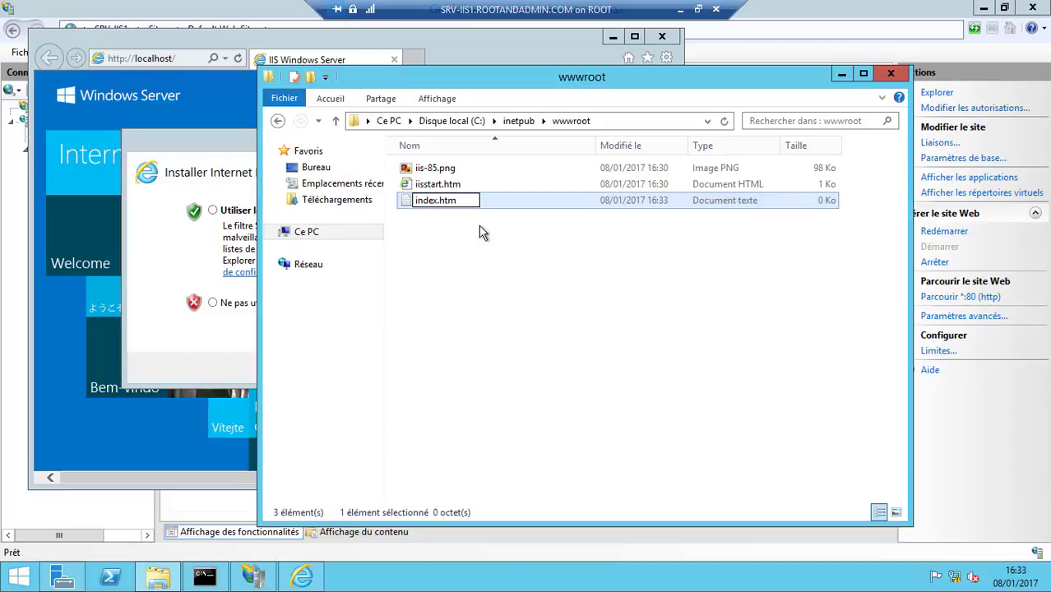
Step: Open index.htm in Bloc-notes and move its window aside so the wwwroot files can be reached
{"action": "right_click", "coordinate": [474, 213]}
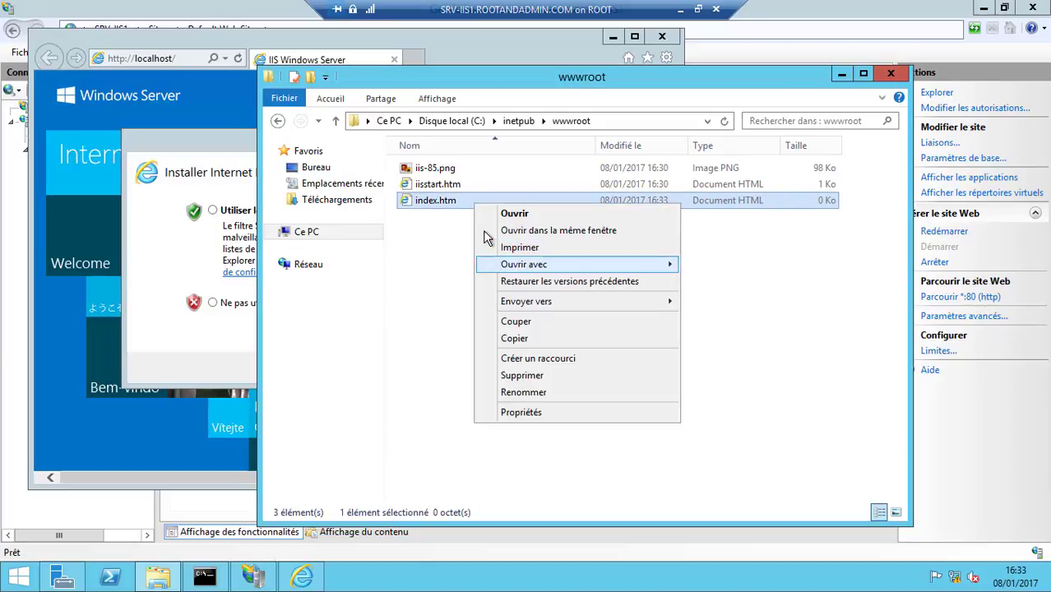
{"action": "mouse_move", "coordinate": [549, 267]}
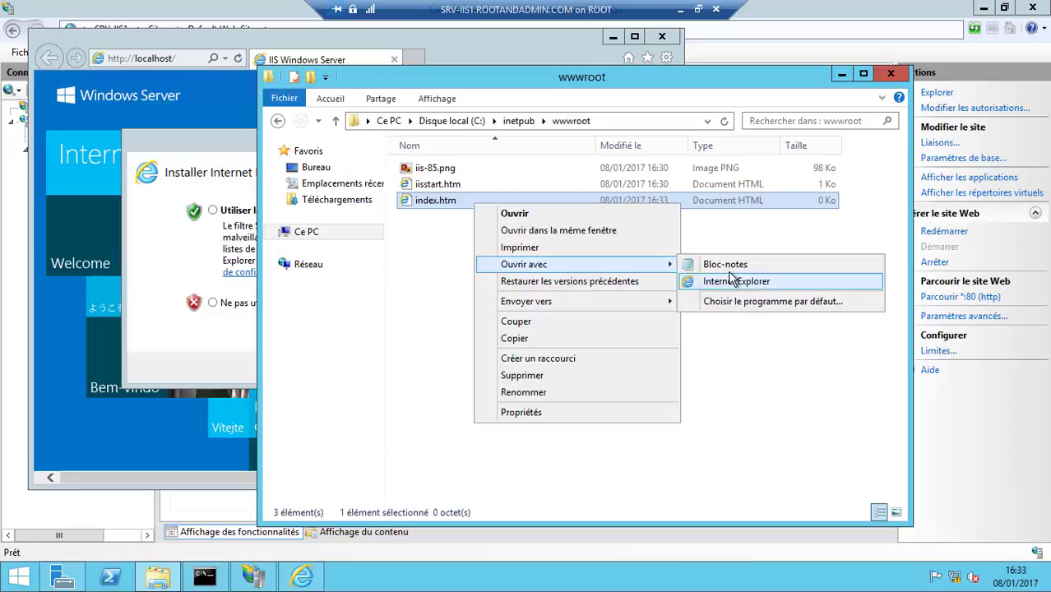
{"action": "left_click", "coordinate": [734, 265]}
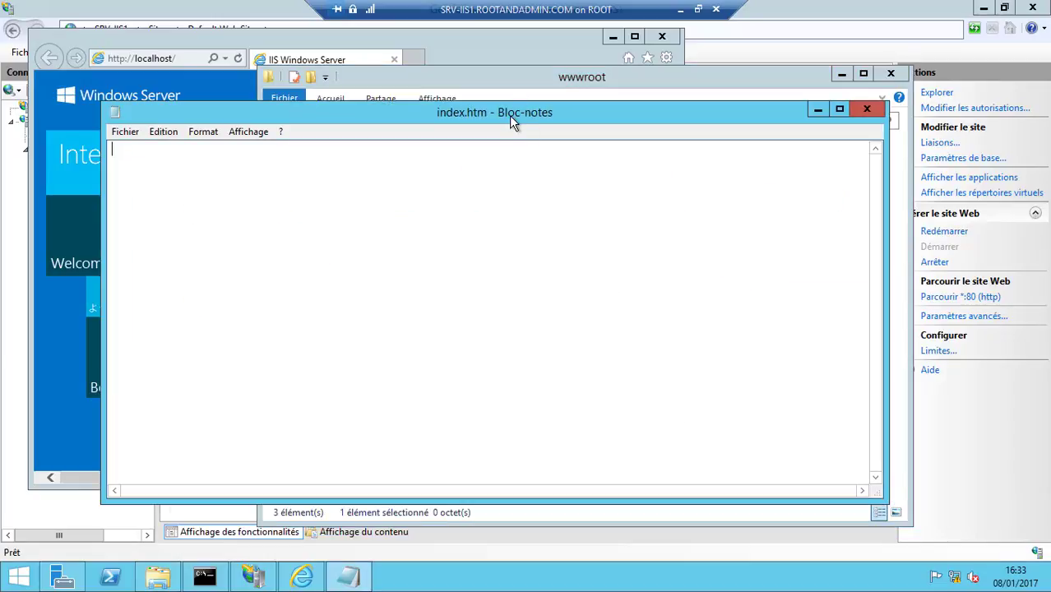
{"action": "left_click_drag", "start_coordinate": [509, 115], "coordinate": [797, 234]}
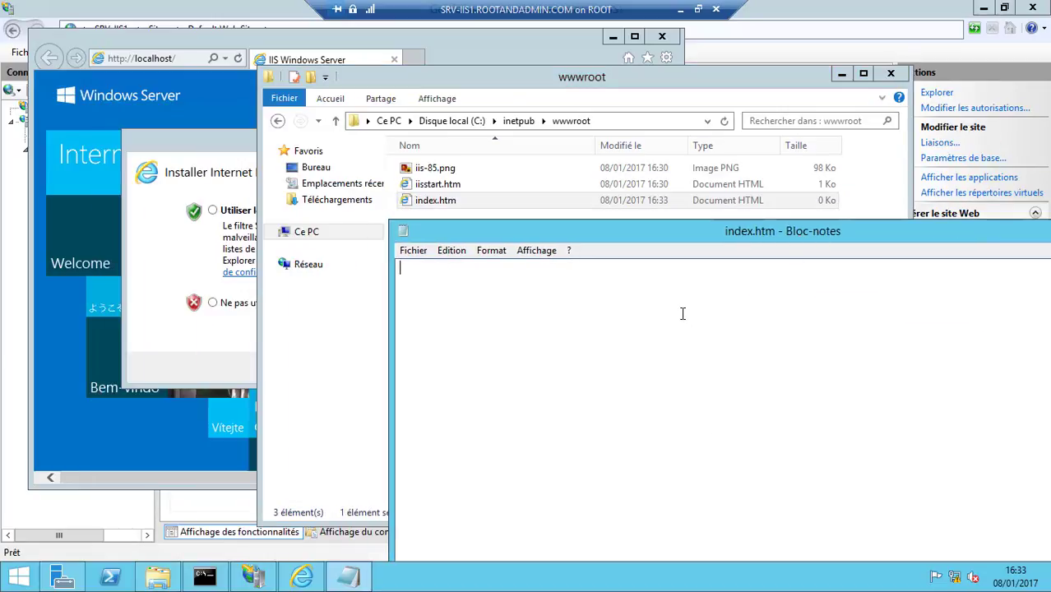
Step: Open iisstart.htm in Bloc-notes, copy its entire HTML source into index.htm, and close iisstart.htm
{"action": "key", "text": "alt+F4"}
{"action": "right_click", "coordinate": [444, 184]}
{"action": "mouse_move", "coordinate": [534, 246]}
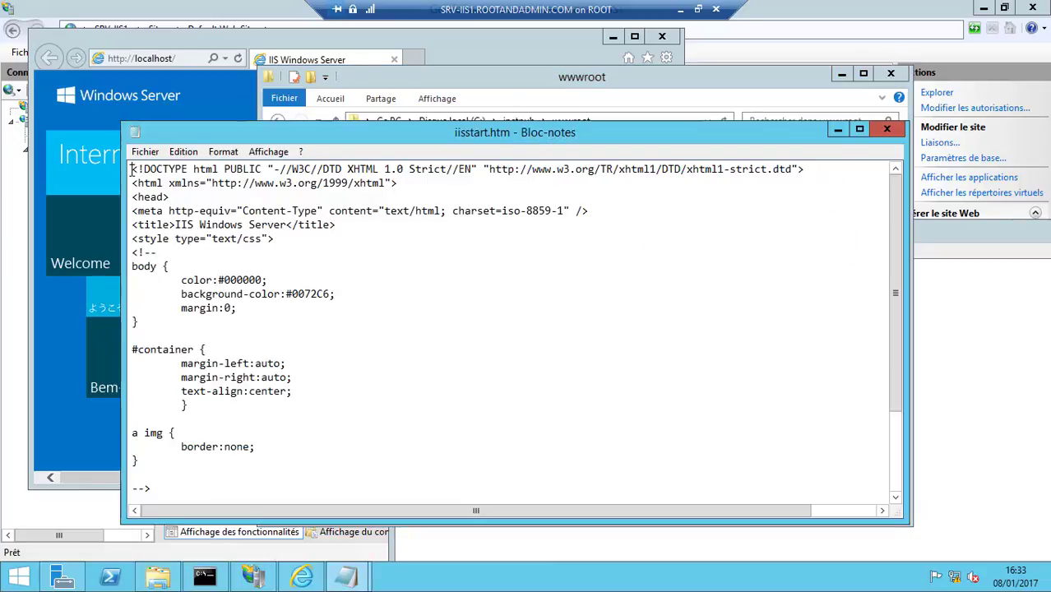
{"action": "left_click_drag", "start_coordinate": [133, 168], "coordinate": [343, 586]}
{"action": "left_click", "coordinate": [987, 421]}
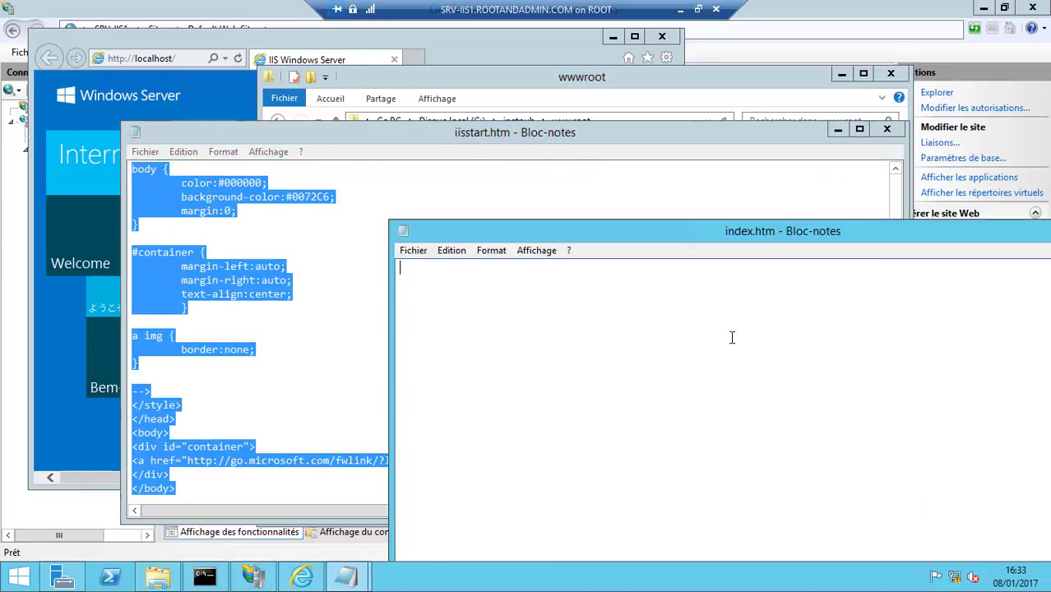
{"action": "key", "text": "ctrl+v"}
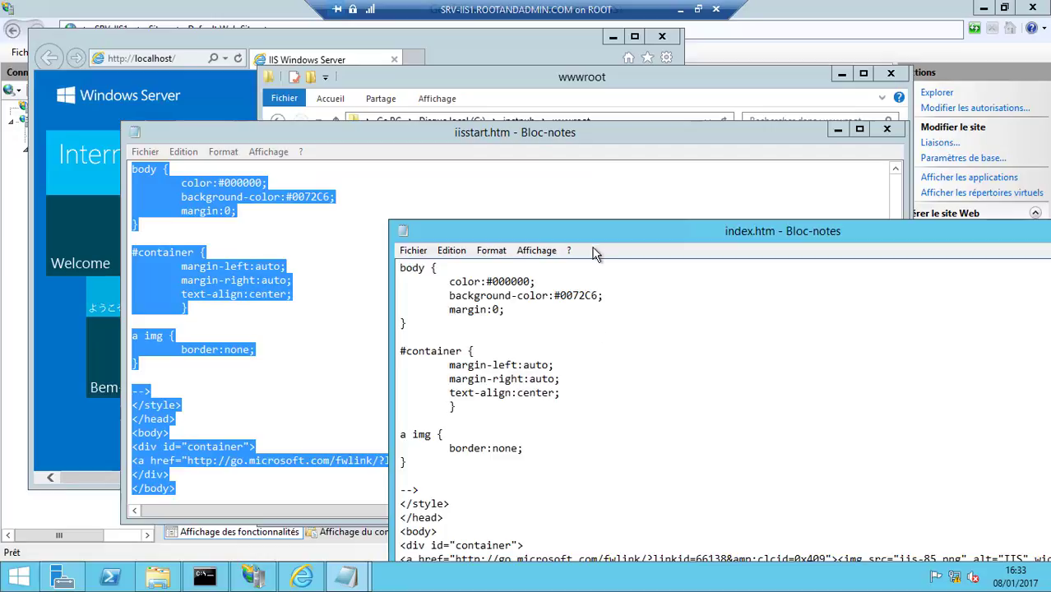
{"action": "left_click", "coordinate": [887, 129]}
{"action": "left_click_drag", "start_coordinate": [663, 233], "coordinate": [457, 173]}
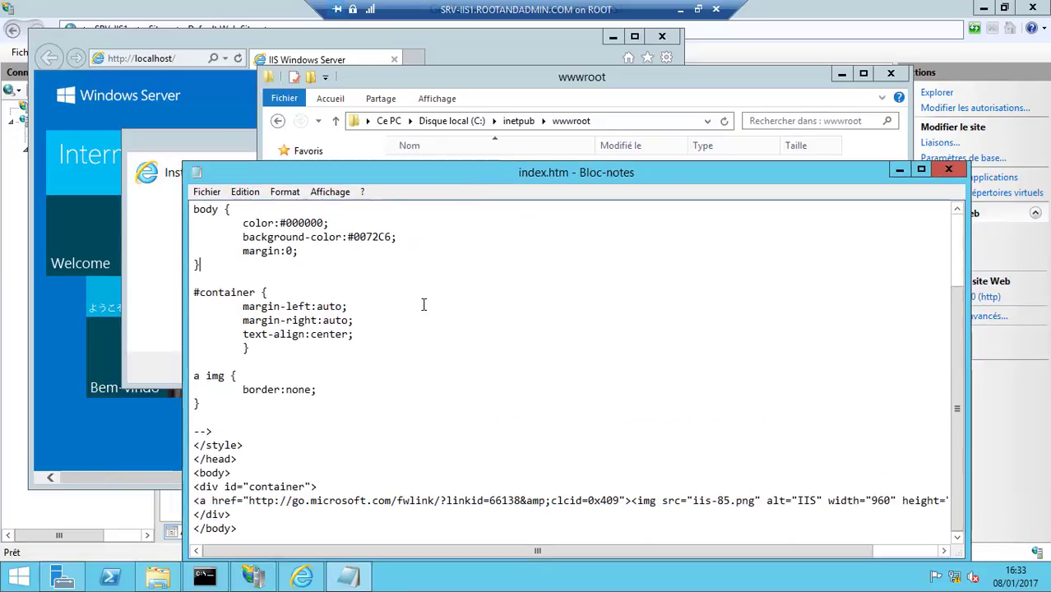
Step: Replace the link tag inside the container div of index.htm with a p tag, removing its address and the iis-85.png image
{"action": "scroll", "coordinate": [424, 305], "scroll_direction": "up", "scroll_amount": 1}
{"action": "scroll", "coordinate": [424, 305], "scroll_direction": "down", "scroll_amount": 1}
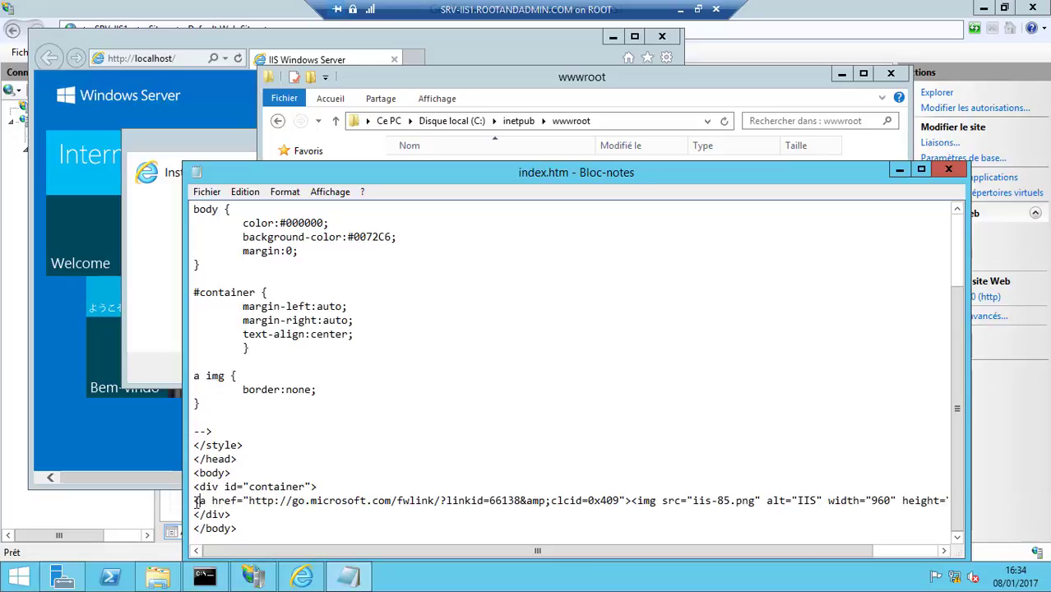
{"action": "left_click_drag", "start_coordinate": [197, 500], "coordinate": [232, 515]}
{"action": "key", "text": "Left"}
{"action": "key", "text": "Right"}
{"action": "key", "text": "Right"}
{"action": "key", "text": "BackSpace"}
{"action": "type", "text": "p"}
{"action": "left_click_drag", "start_coordinate": [213, 500], "coordinate": [919, 502]}
{"action": "key", "text": "Delete"}
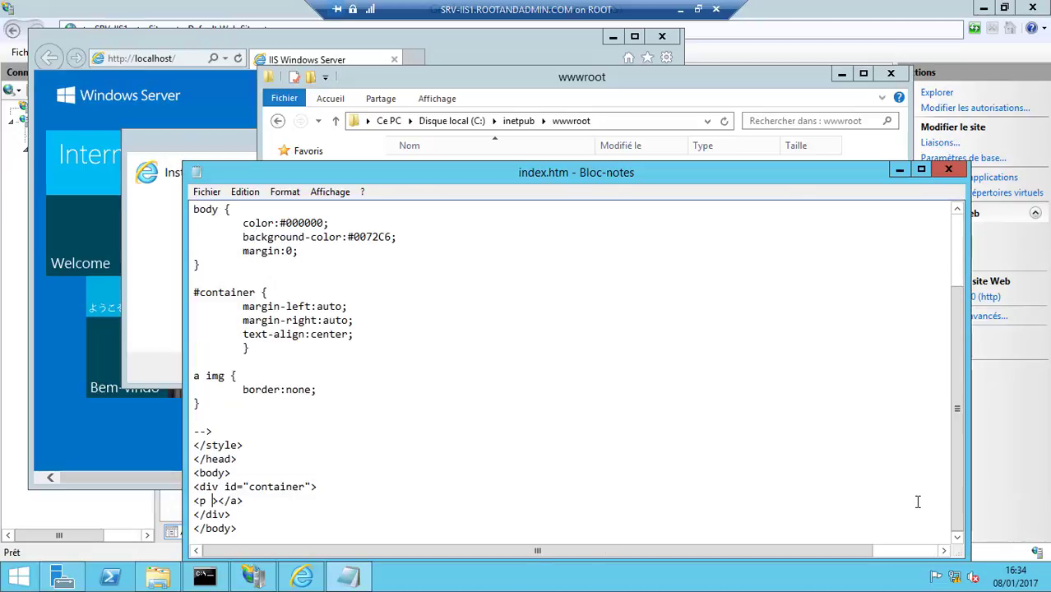
{"action": "key", "text": "BackSpace"}
Step: Enter the text "SERVEUR IIS 1 - NLB" inside the paragraph of the container div
{"action": "type", "text": "SERVEUR "}
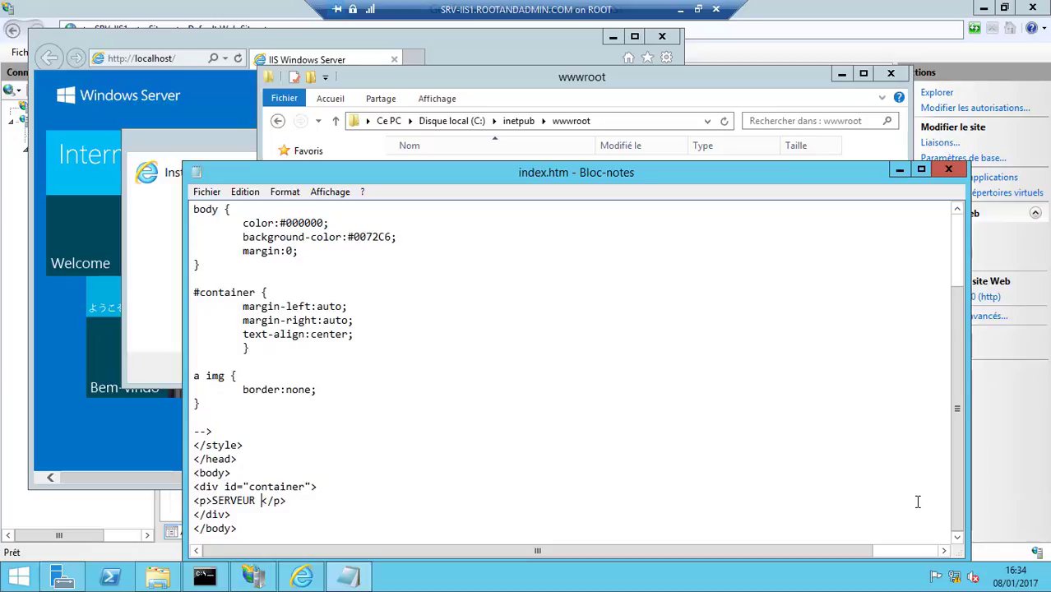
{"action": "type", "text": "IIS 1 - CLUSTE"}
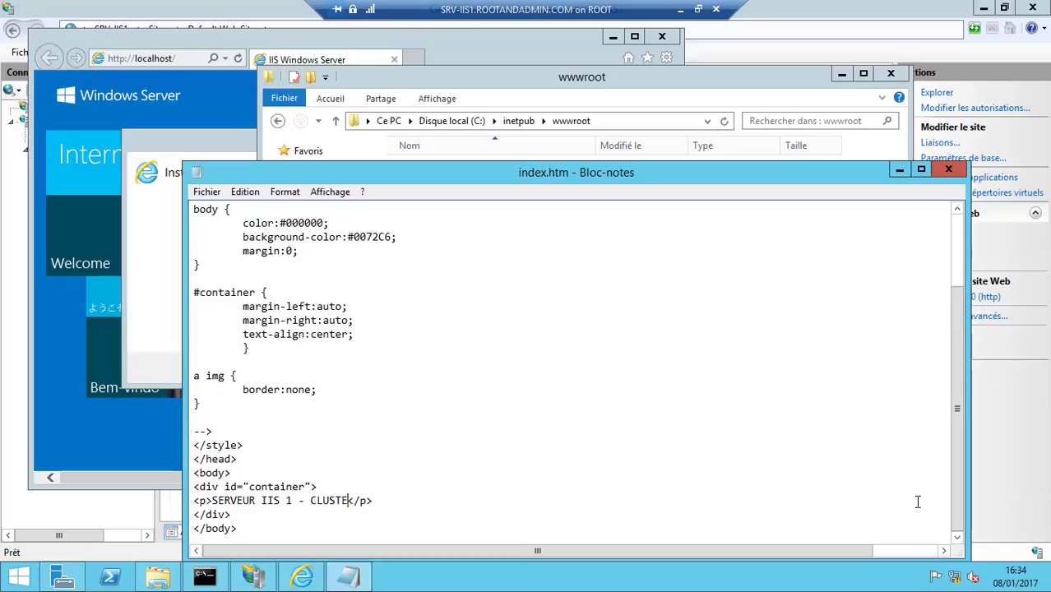
{"action": "key", "text": "BackSpace"}
{"action": "key", "text": "BackSpace"}
{"action": "key", "text": "BackSpace"}
{"action": "key", "text": "BackSpace"}
{"action": "key", "text": "BackSpace"}
{"action": "key", "text": "BackSpace"}
{"action": "type", "text": "NLB"}
Step: Change the p tags around "SERVEUR IIS 1 - NLB" in index.htm to h1 tags, save the file and close it
{"action": "key", "text": "Left"}
{"action": "key", "text": "Left"}
{"action": "key", "text": "Left"}
{"action": "key", "text": "Left"}
{"action": "key", "text": "Left"}
{"action": "key", "text": "Left"}
{"action": "key", "text": "Left"}
{"action": "key", "text": "Left"}
{"action": "key", "text": "BackSpace"}
{"action": "type", "text": "h1"}
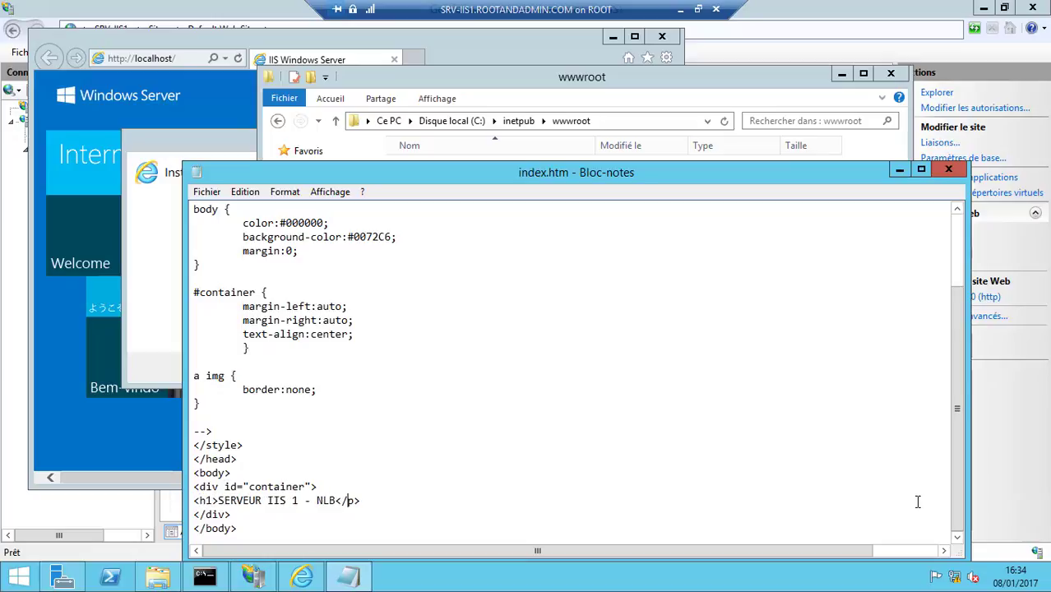
{"action": "key", "text": "Delete"}
{"action": "left_click", "coordinate": [947, 170]}
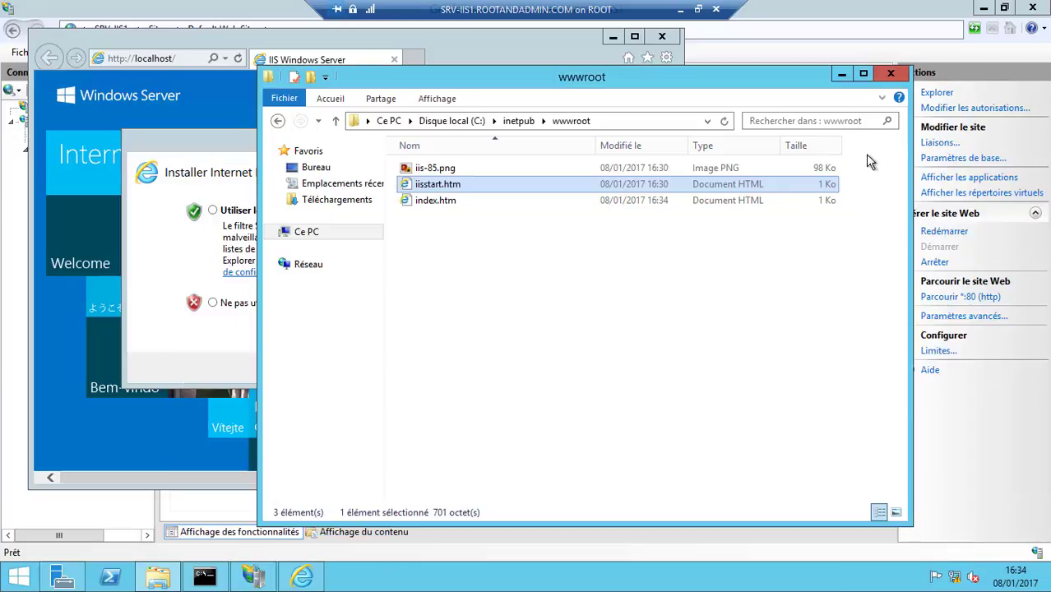
{"action": "left_click", "coordinate": [890, 74]}
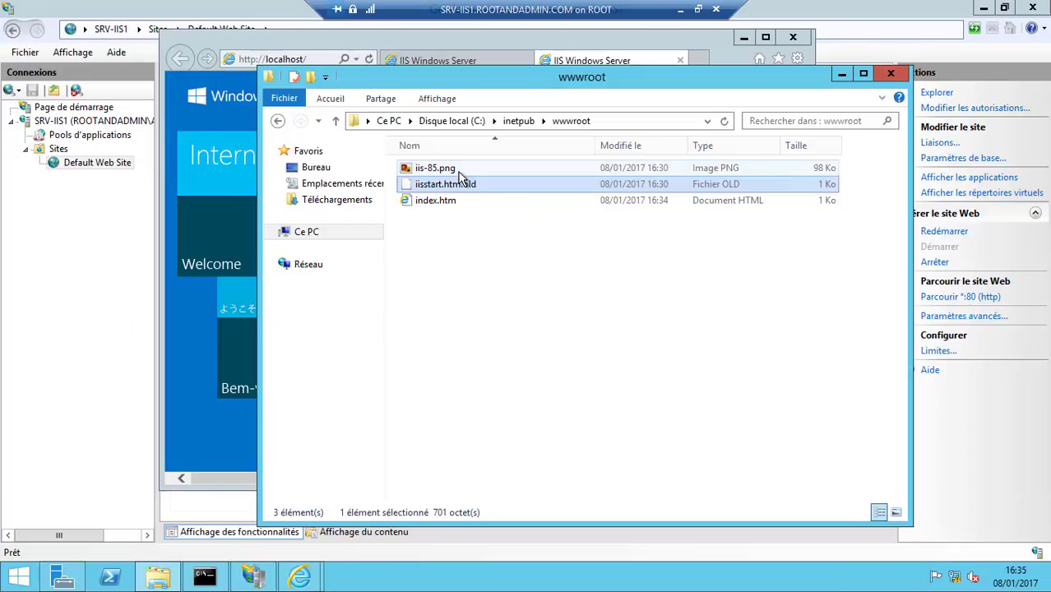
Step: Move iis-85.png and iisstart.htm.old into a new default-named folder inside wwwroot and return to wwwroot
{"action": "left_click", "coordinate": [474, 168], "text": "ctrl"}
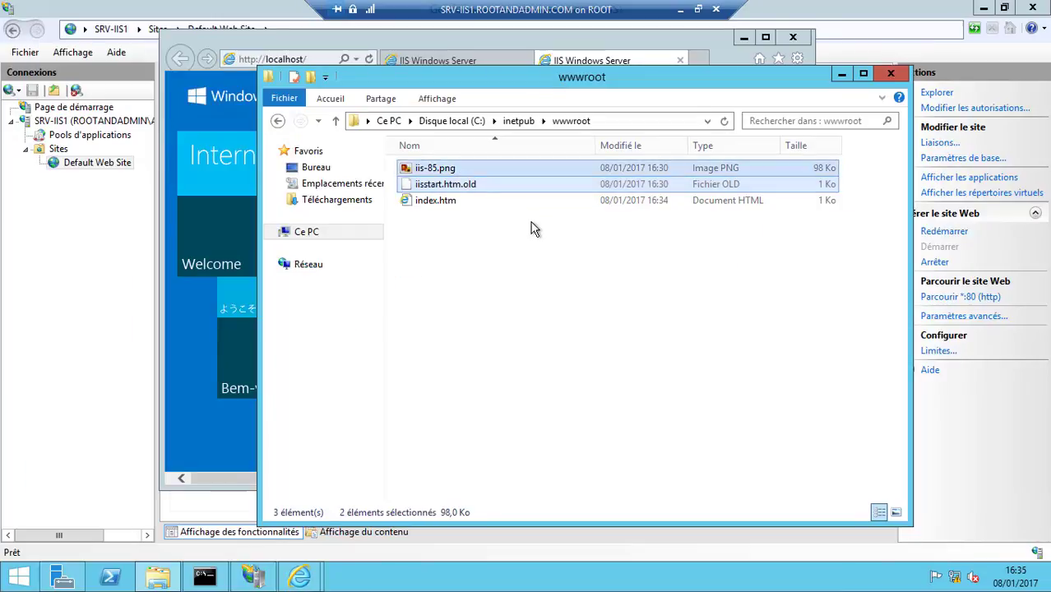
{"action": "left_click", "coordinate": [310, 76]}
{"action": "left_click", "coordinate": [526, 276]}
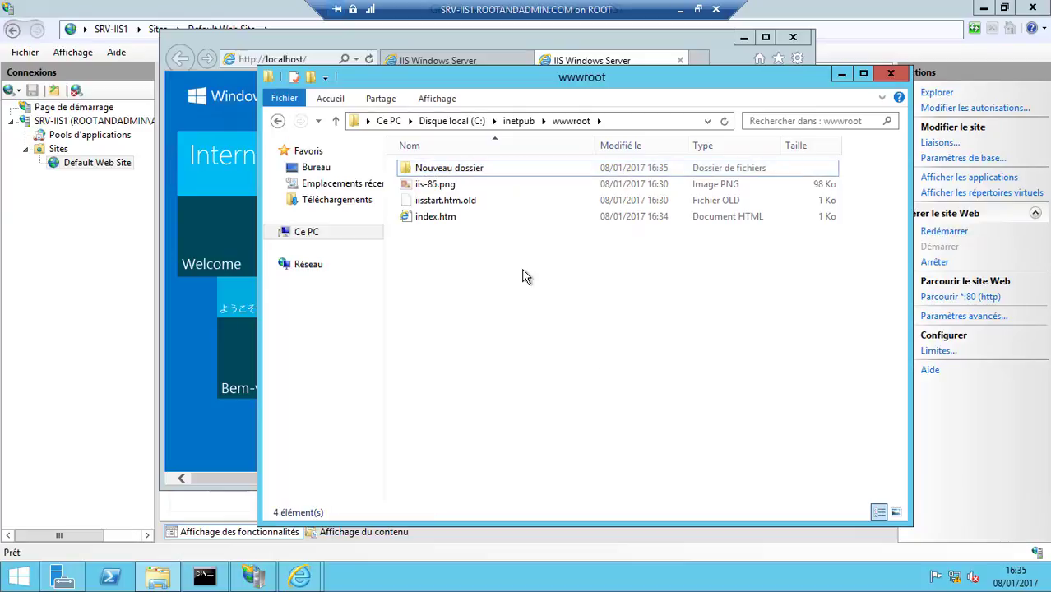
{"action": "double_click", "coordinate": [463, 173]}
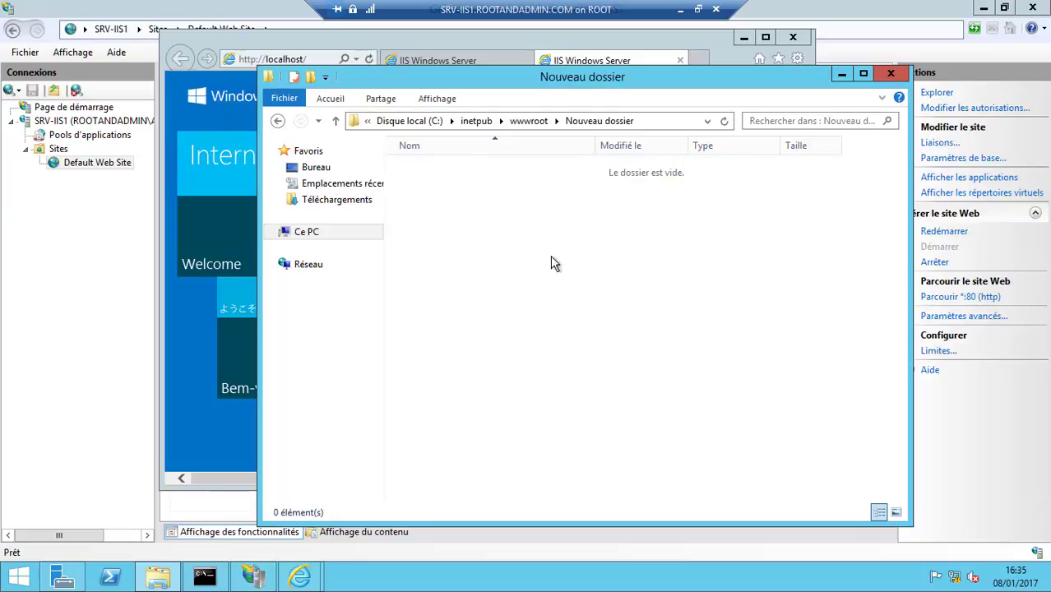
{"action": "key", "text": "ctrl+v"}
{"action": "left_click", "coordinate": [534, 123]}
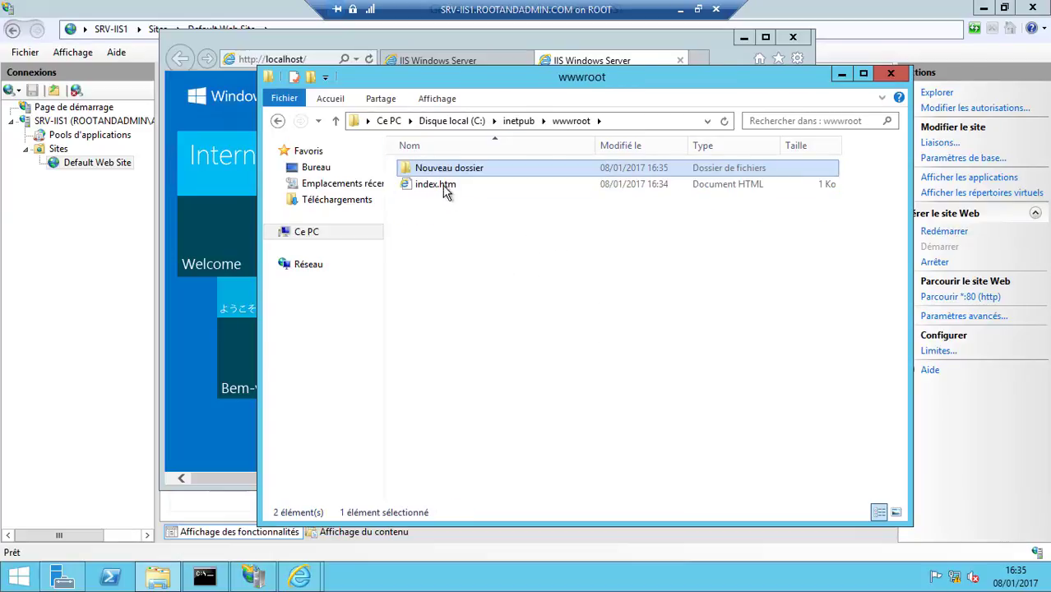
Step: Open index.htm in Bloc-notes, check the heading in its container div, and close it
{"action": "right_click", "coordinate": [443, 185]}
{"action": "mouse_move", "coordinate": [575, 240]}
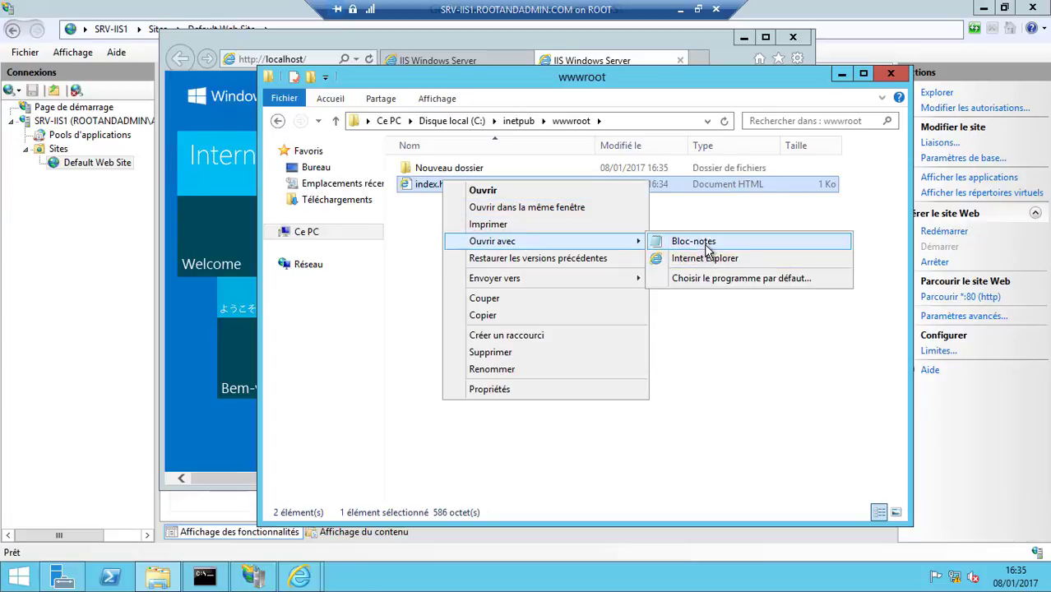
{"action": "left_click", "coordinate": [708, 244]}
{"action": "scroll", "coordinate": [630, 408], "scroll_direction": "down", "scroll_amount": 3}
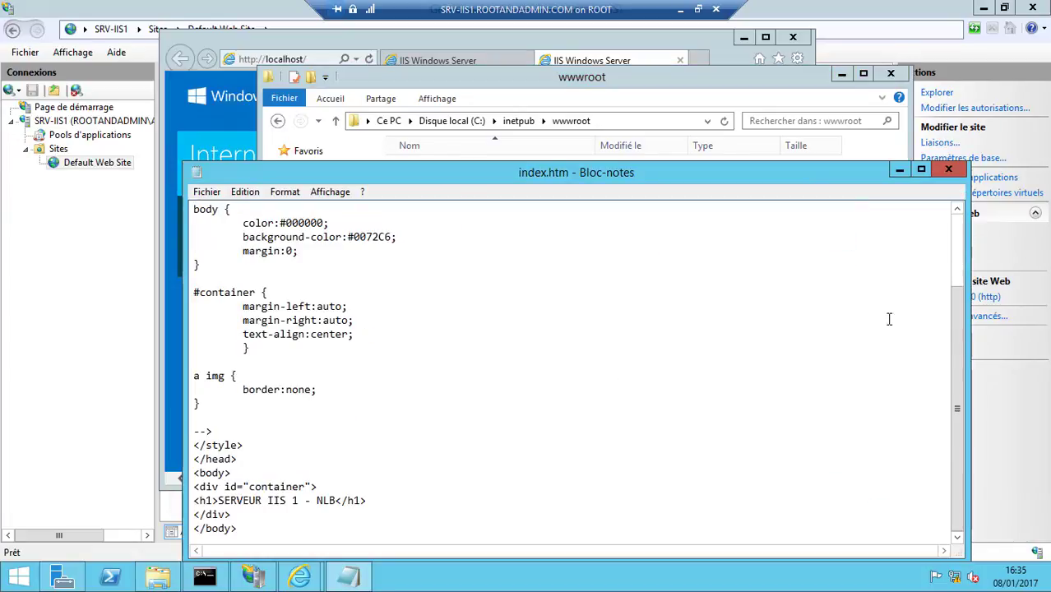
{"action": "left_click", "coordinate": [948, 169]}
{"action": "left_click", "coordinate": [349, 63]}
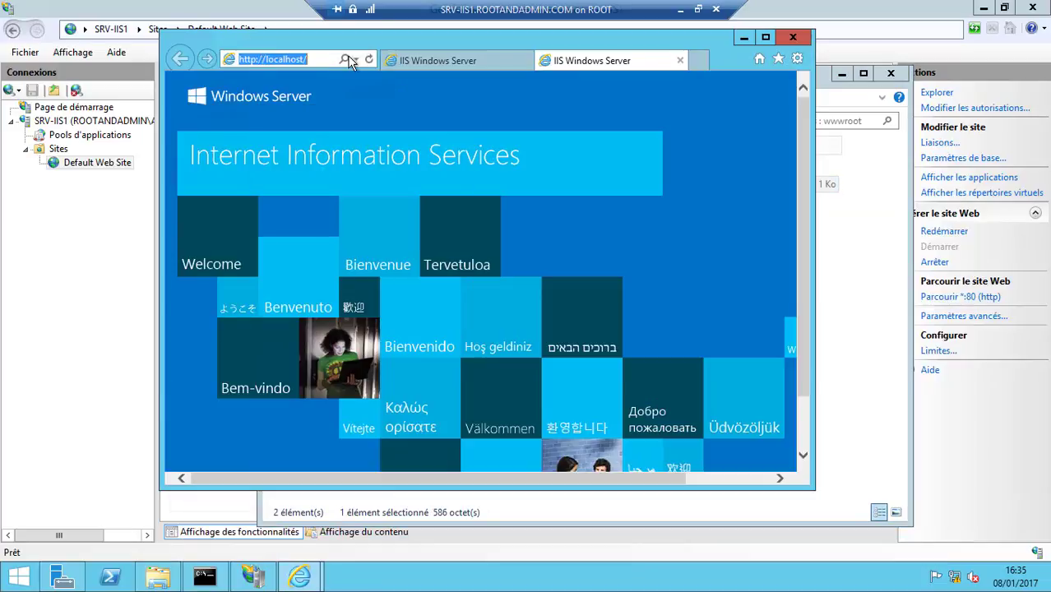
{"action": "type", "text": "1"}
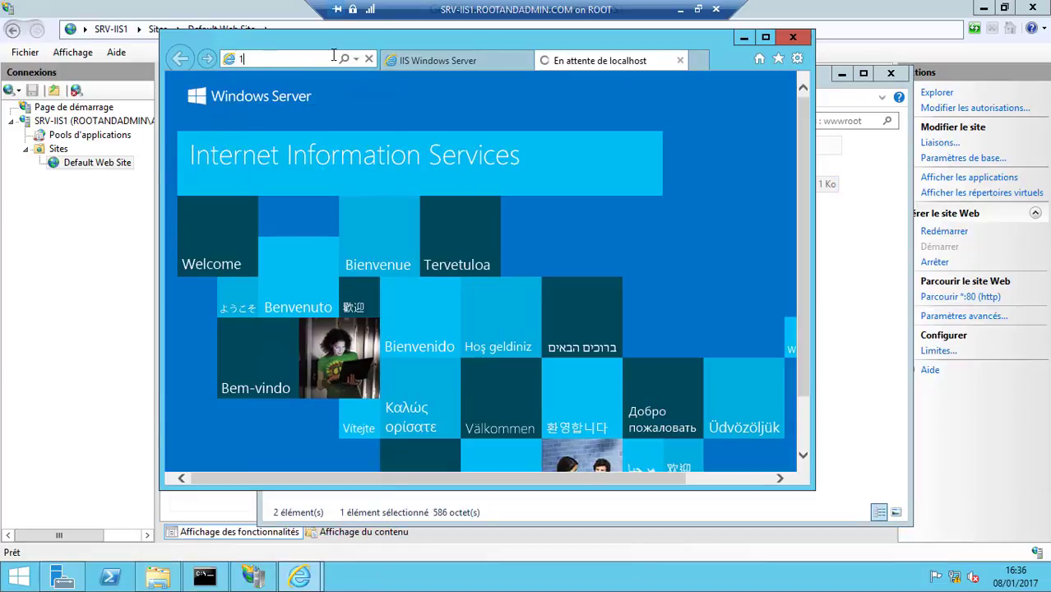
{"action": "type", "text": "92"}
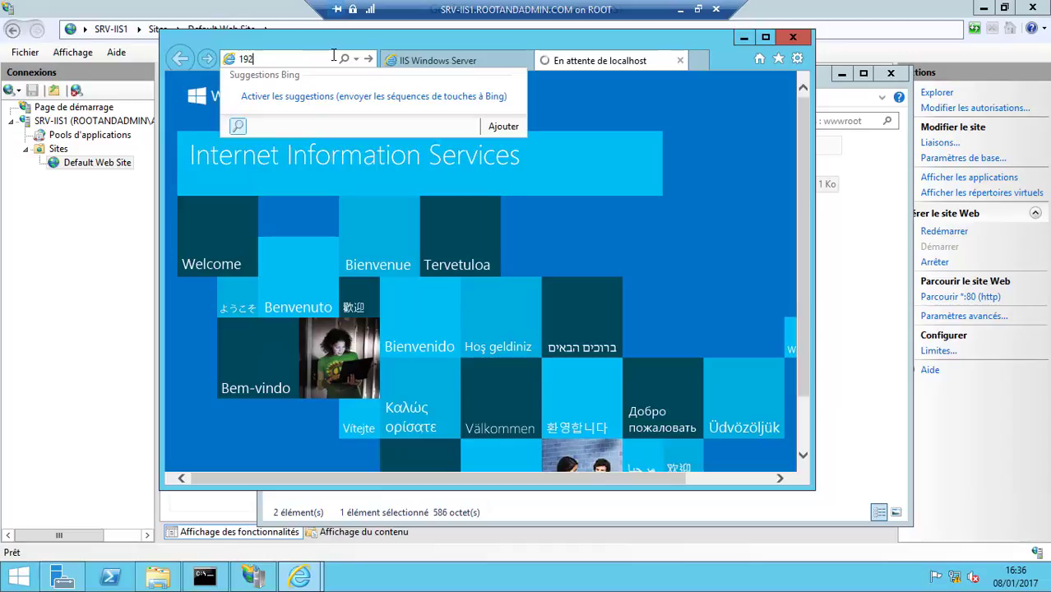
{"action": "key", "text": "BackSpace"}
{"action": "key", "text": "BackSpace"}
{"action": "key", "text": "BackSpace"}
{"action": "type", "text": "192.168.1.114"}
{"action": "key", "text": "Return"}
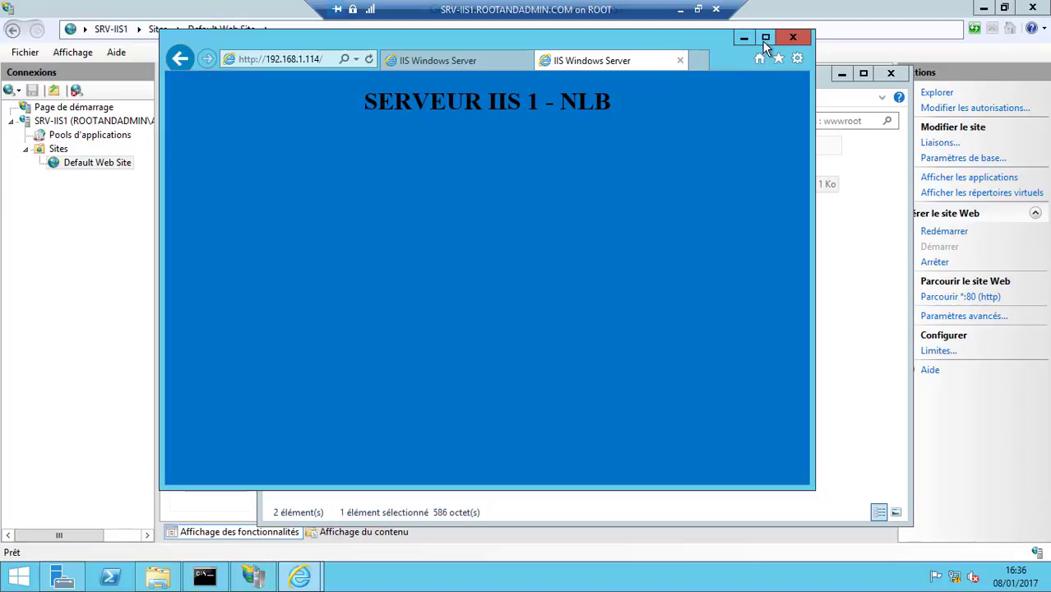
{"action": "left_click_drag", "start_coordinate": [680, 122], "coordinate": [321, 119]}
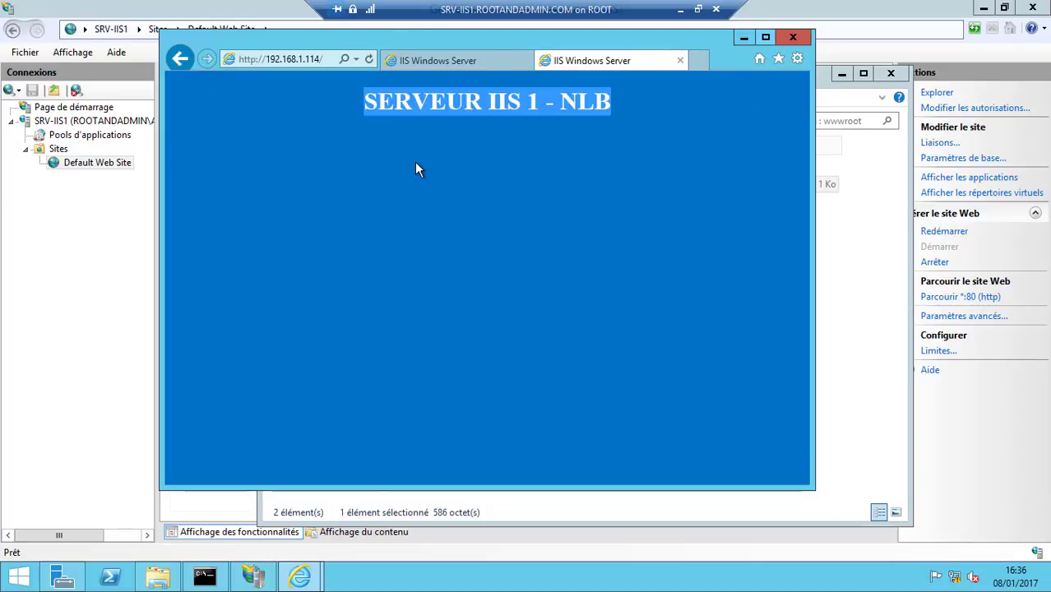
{"action": "left_click", "coordinate": [557, 208]}
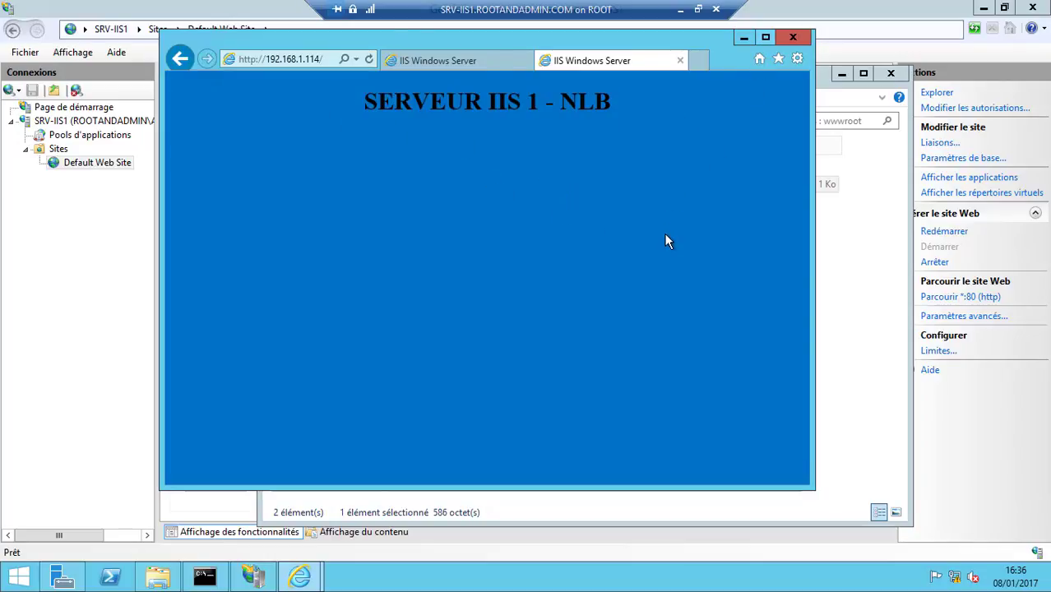
Step: Switch from SRV-IIS1 to the SRV-IIS2 virtual machine and show it in full screen
{"action": "left_click", "coordinate": [680, 9]}
{"action": "left_click", "coordinate": [694, 504]}
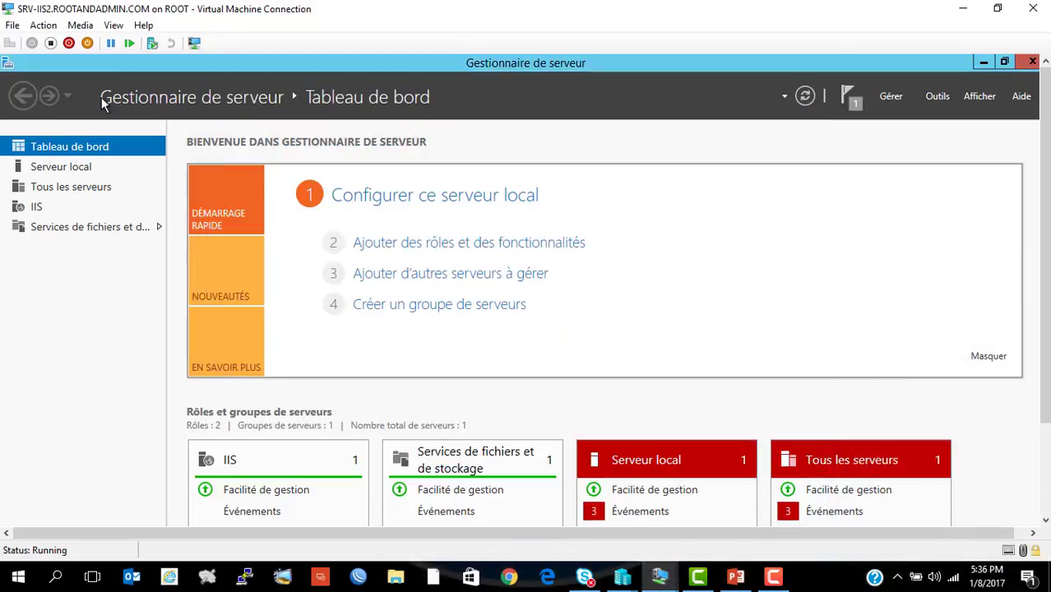
{"action": "left_click", "coordinate": [114, 26]}
{"action": "left_click", "coordinate": [136, 42]}
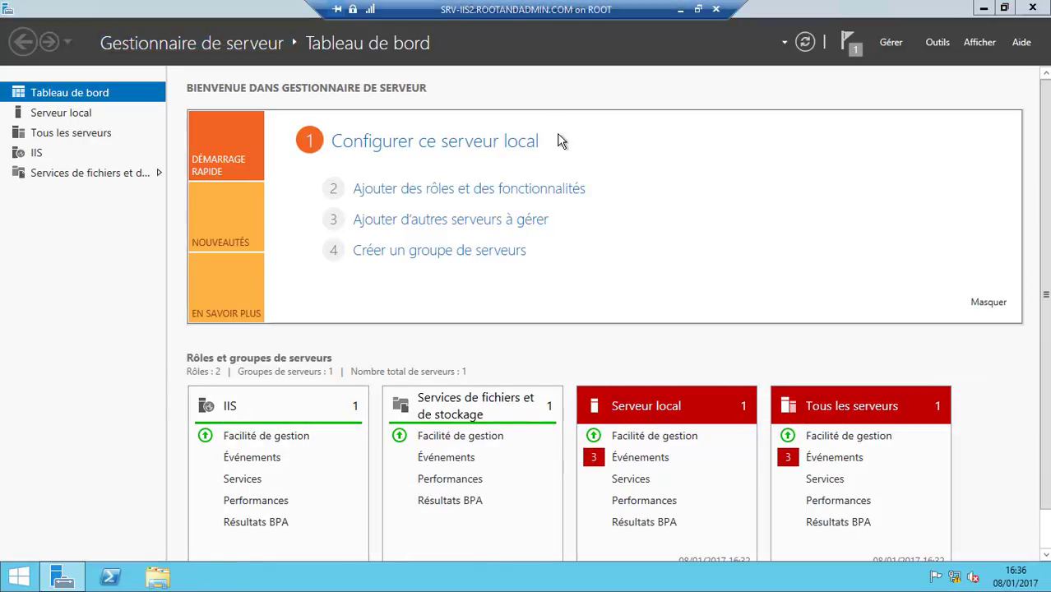
Step: Browse to C:\inetpub\wwwroot in the file explorer on SRV-IIS2
{"action": "key", "text": "super+e"}
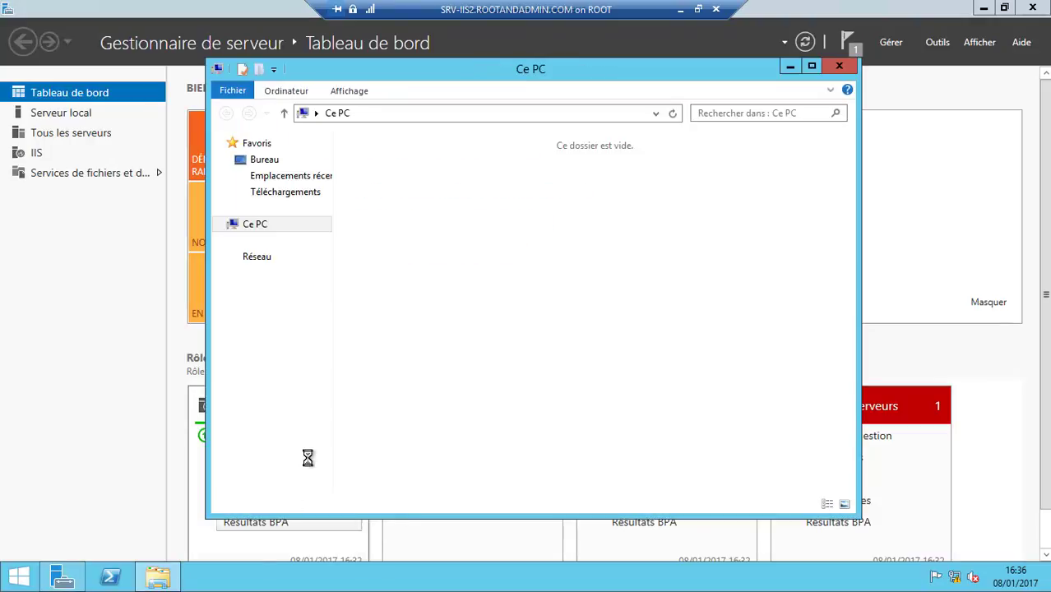
{"action": "double_click", "coordinate": [409, 332]}
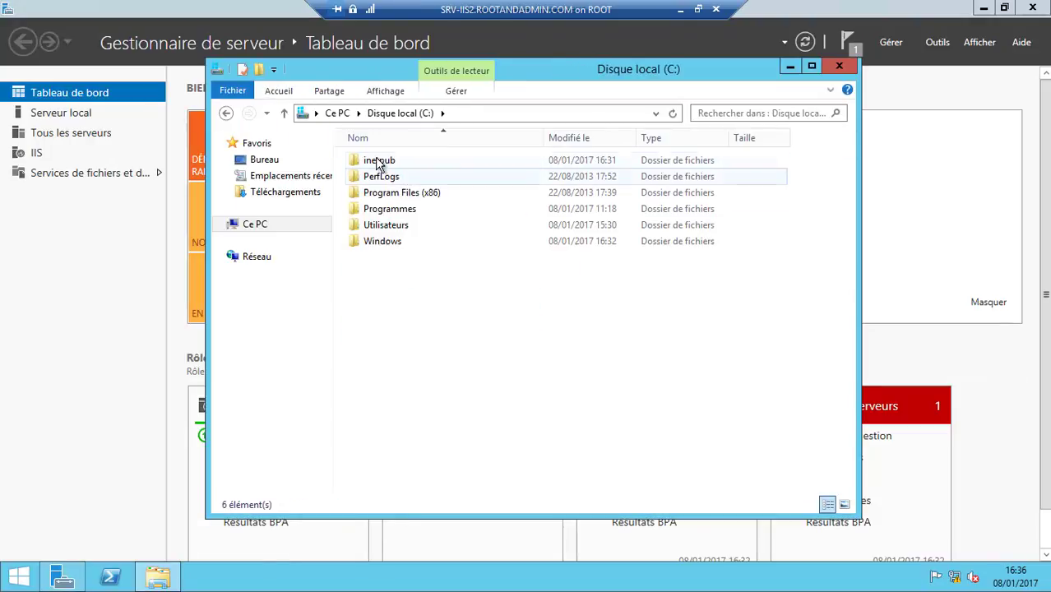
{"action": "double_click", "coordinate": [377, 165]}
{"action": "double_click", "coordinate": [382, 225]}
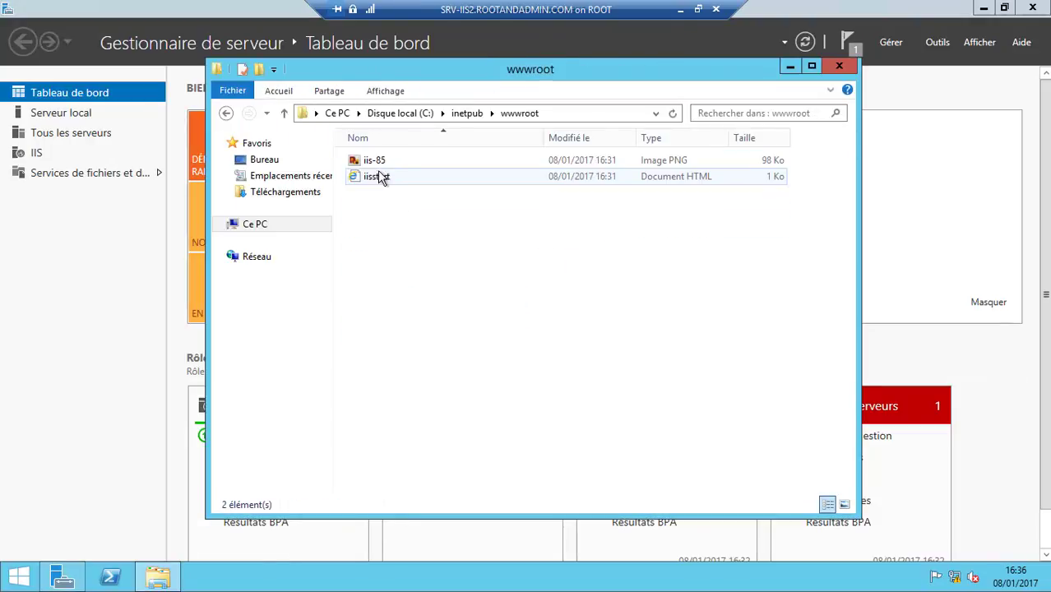
Step: Create a default-named folder in wwwroot on SRV-IIS2 and move iis-85 and iisstart into it
{"action": "key", "text": "ctrl+a"}
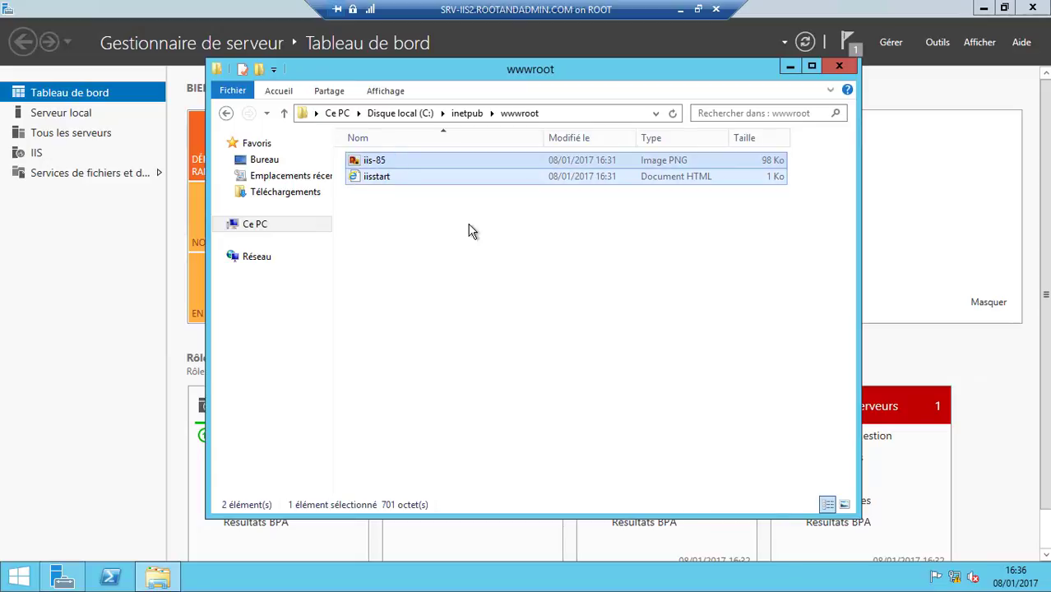
{"action": "key", "text": "ctrl+shift+n"}
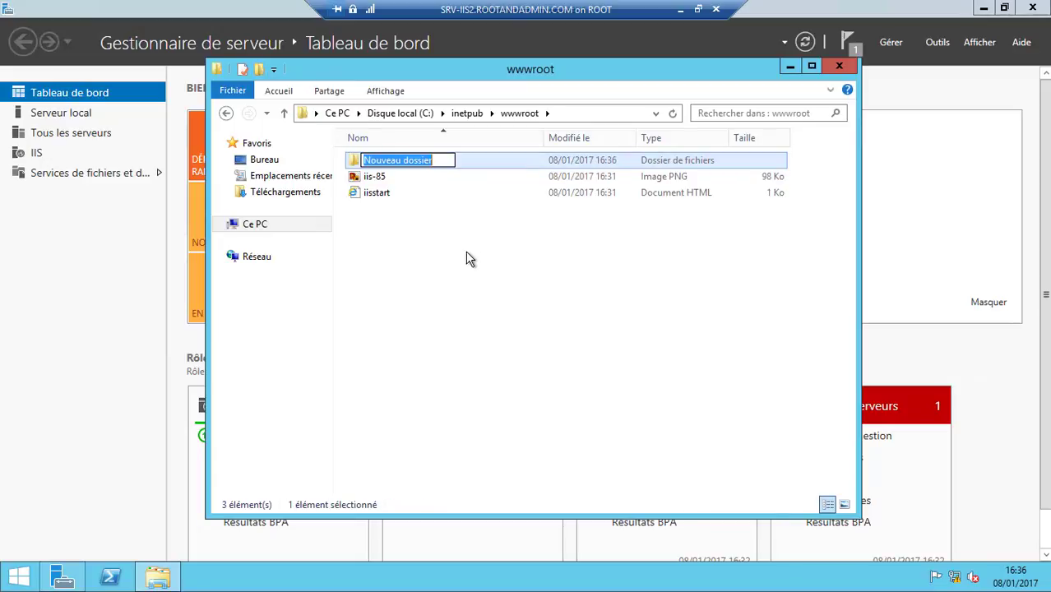
{"action": "left_click_drag", "start_coordinate": [397, 256], "coordinate": [367, 176]}
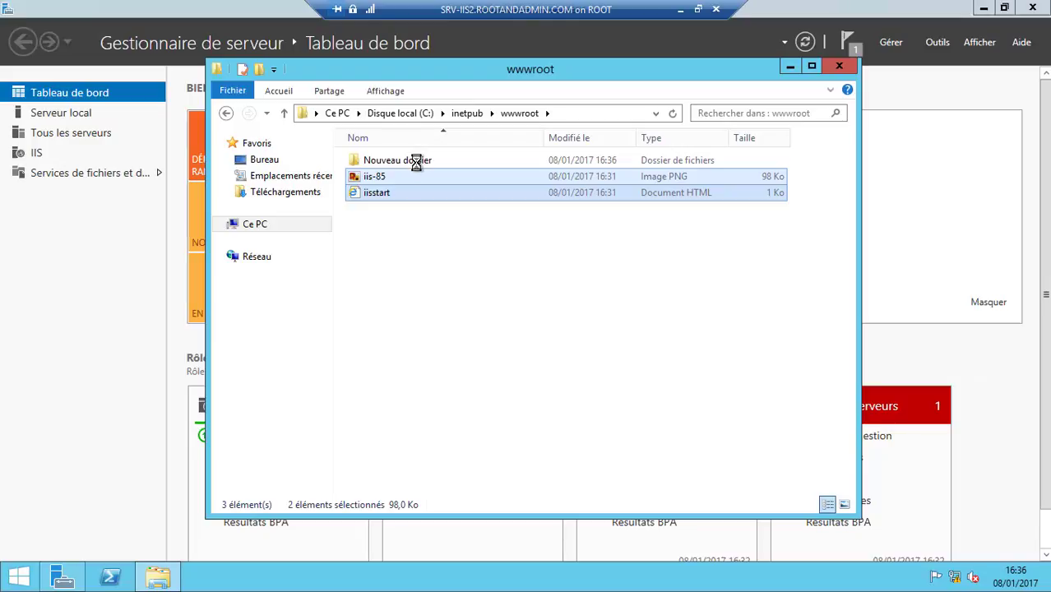
{"action": "left_click_drag", "start_coordinate": [413, 215], "coordinate": [372, 172]}
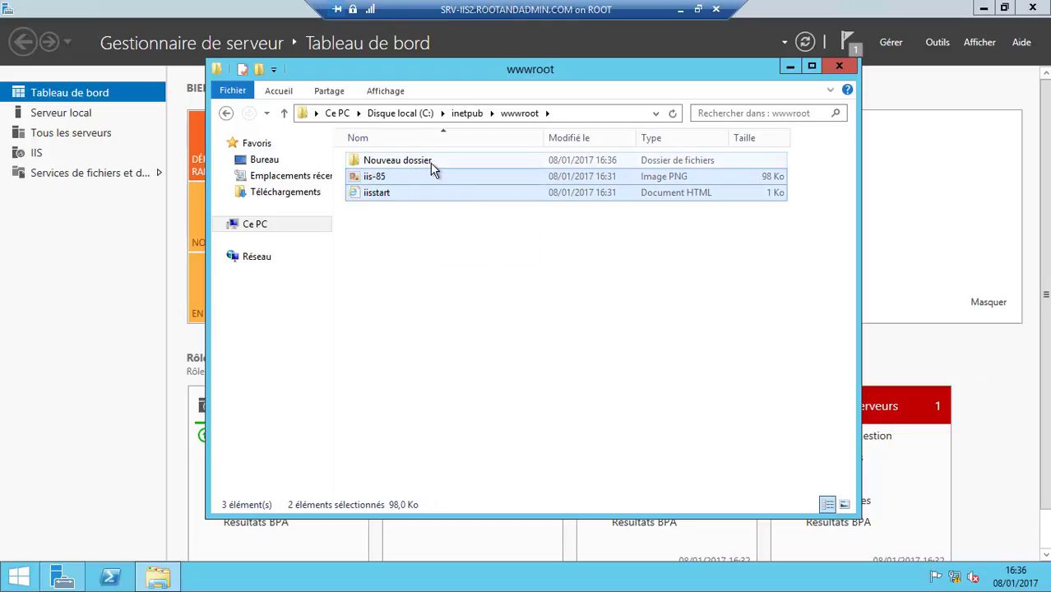
{"action": "double_click", "coordinate": [431, 162]}
{"action": "key", "text": "ctrl+v"}
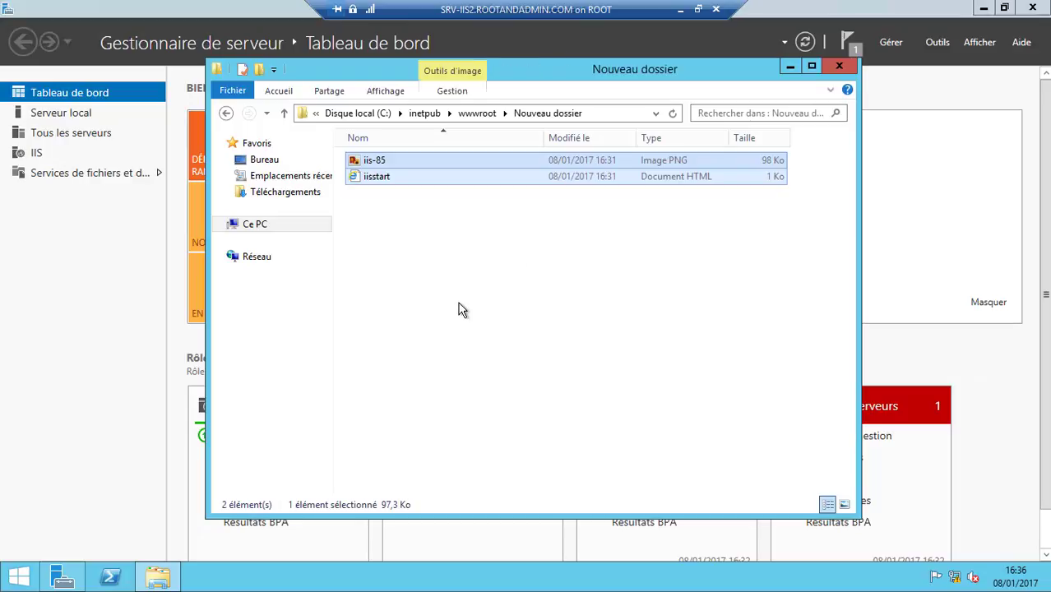
Step: Move only iisstart from Nouveau dossier back into wwwroot
{"action": "left_click", "coordinate": [402, 195]}
{"action": "left_click", "coordinate": [401, 179]}
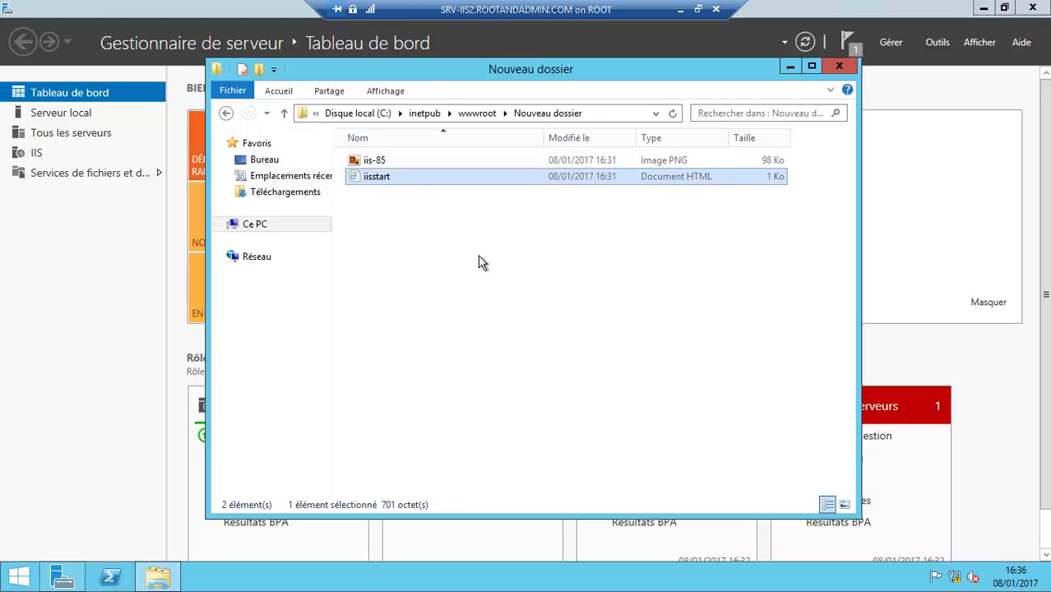
{"action": "left_click", "coordinate": [477, 112]}
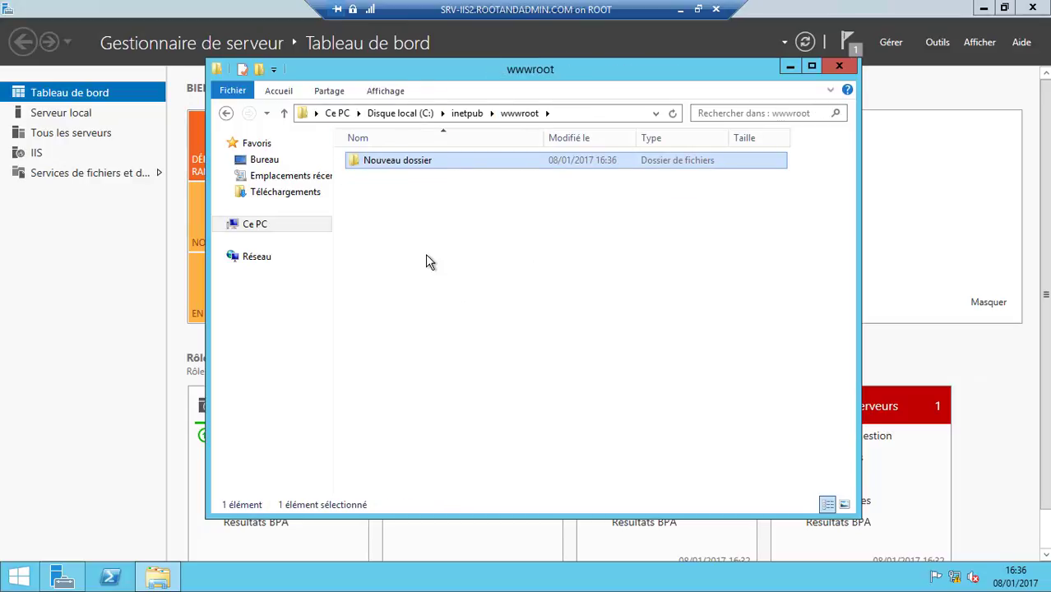
{"action": "key", "text": "ctrl+v"}
Step: Open iisstart in Bloc-notes and replace the opening link tag and image inside the container div with an opening p tag
{"action": "right_click", "coordinate": [425, 179]}
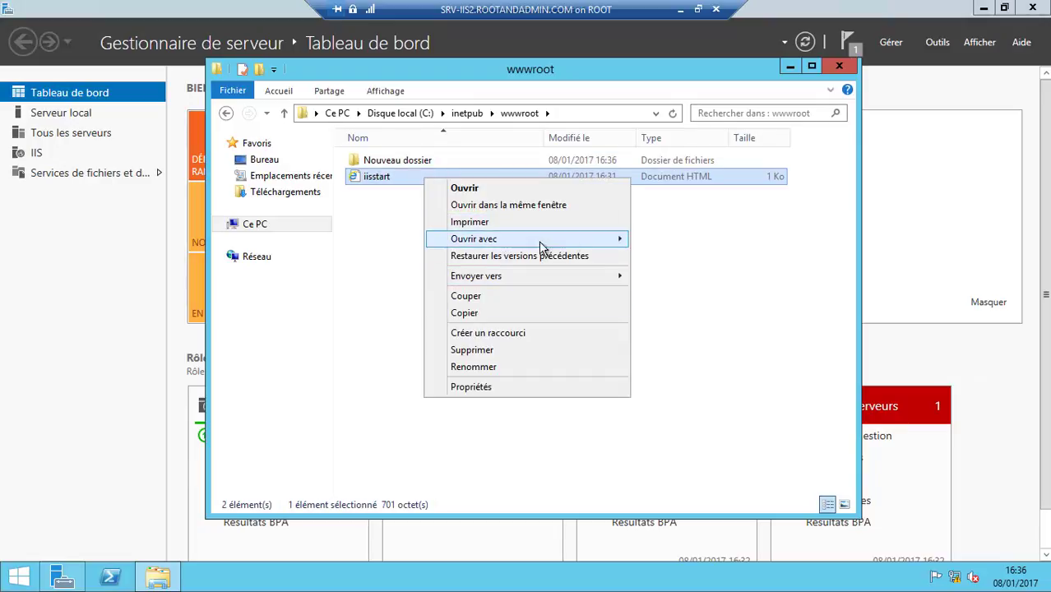
{"action": "mouse_move", "coordinate": [541, 247]}
{"action": "left_click", "coordinate": [695, 240]}
{"action": "scroll", "coordinate": [428, 274], "scroll_direction": "down", "scroll_amount": 3}
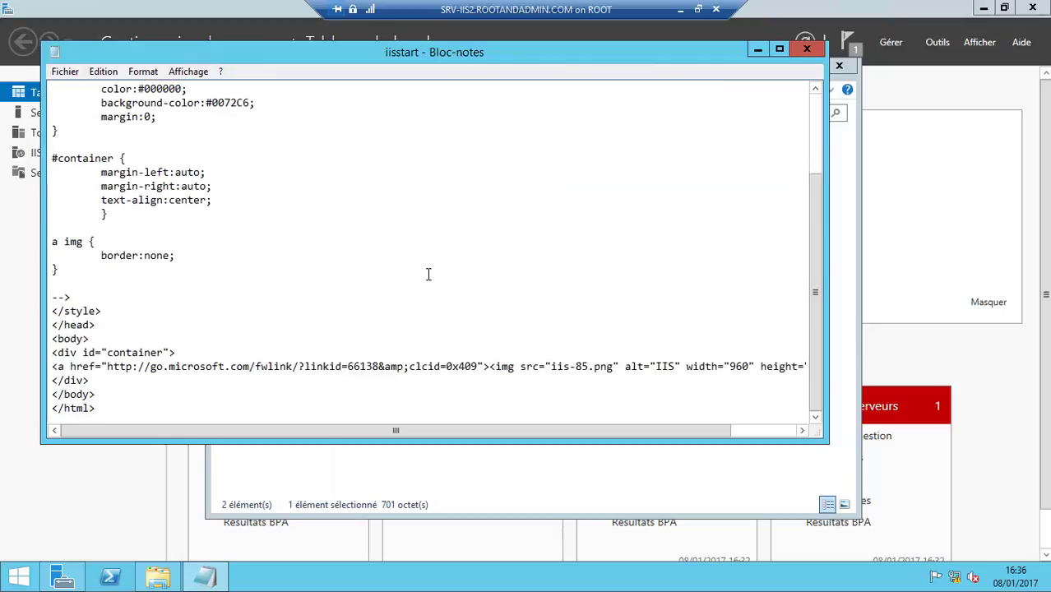
{"action": "left_click_drag", "start_coordinate": [57, 366], "coordinate": [774, 366]}
{"action": "type", "text": "p"}
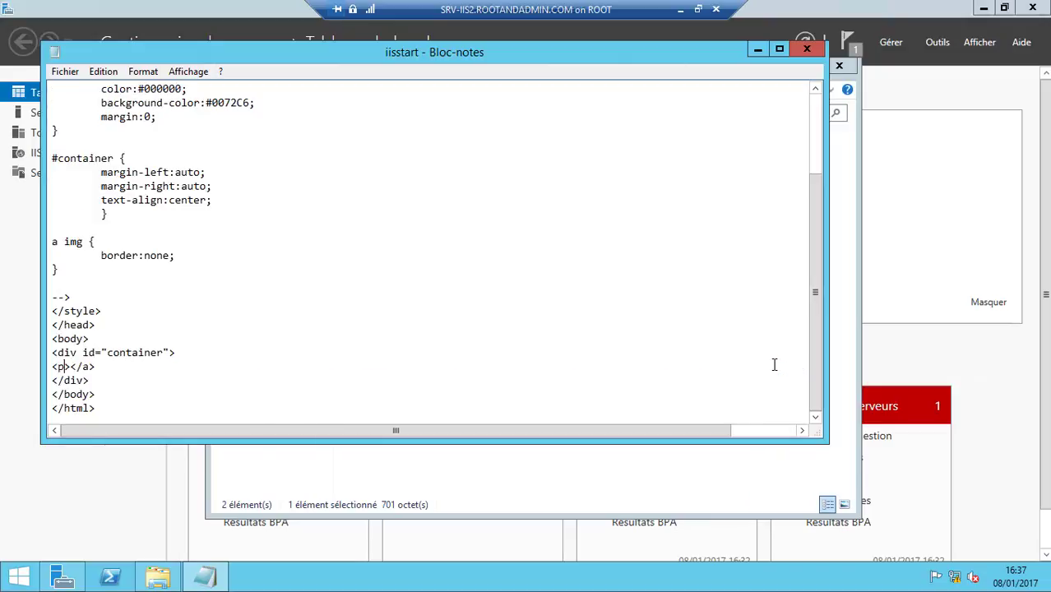
Step: Enter "SERVEUR IIS 2 - NLB" after the opening p tag, change the closing tag to p, then save and close iisstart
{"action": "type", "text": "> SERVEUR ISS"}
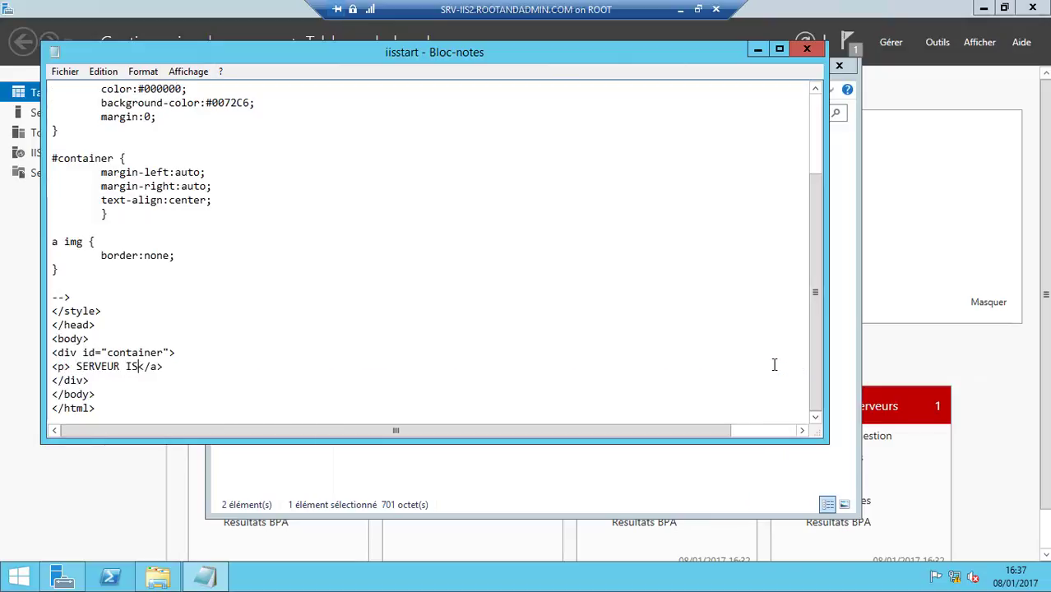
{"action": "key", "text": "BackSpace"}
{"action": "key", "text": "BackSpace"}
{"action": "type", "text": "IS 2 - NLB"}
{"action": "key", "text": "ctrl+s"}
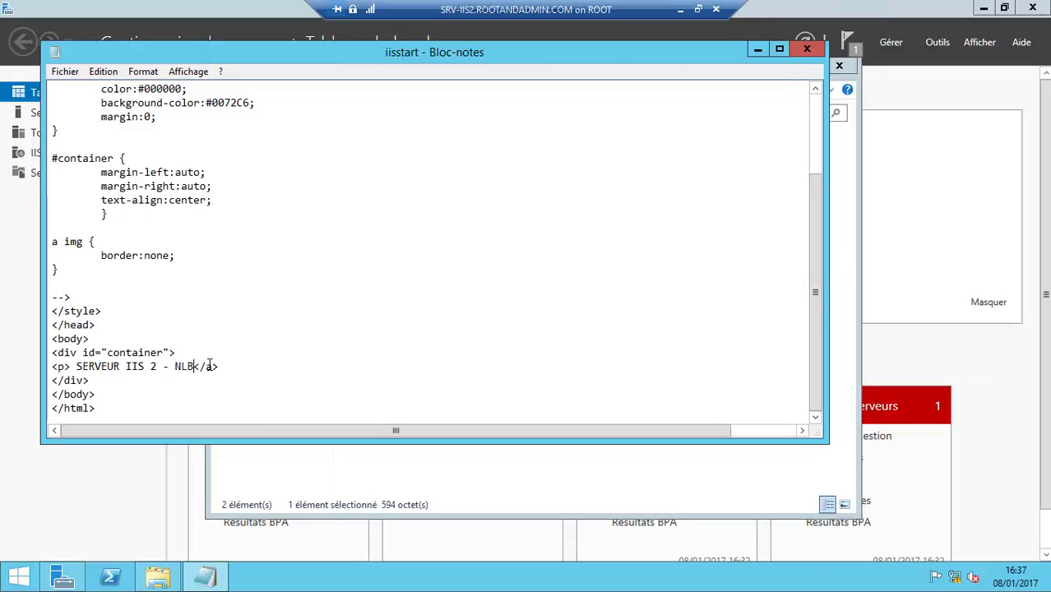
{"action": "left_click", "coordinate": [207, 366]}
{"action": "type", "text": "p"}
{"action": "left_click", "coordinate": [806, 49]}
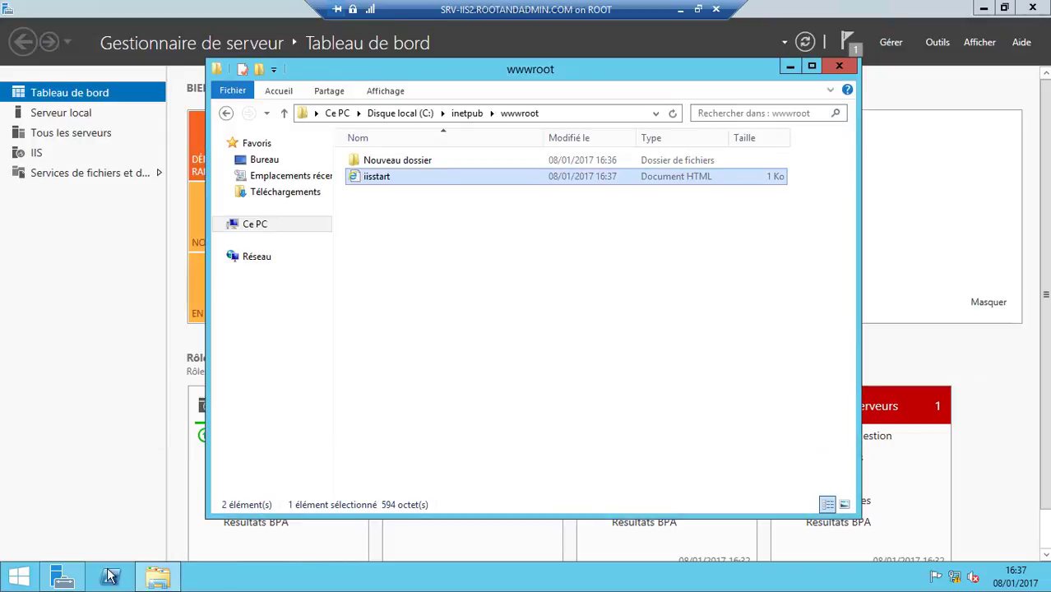
Step: Open Internet Explorer on SRV-IIS2, accept the recommended security and compatibility settings, and browse to 192.168.1.115
{"action": "left_click", "coordinate": [18, 576]}
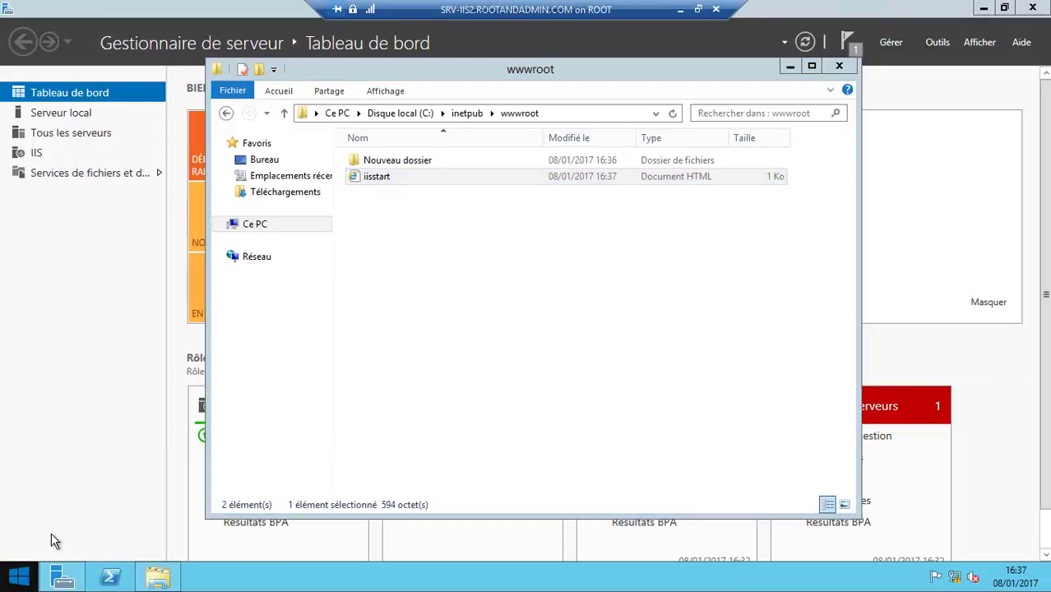
{"action": "left_click", "coordinate": [245, 370]}
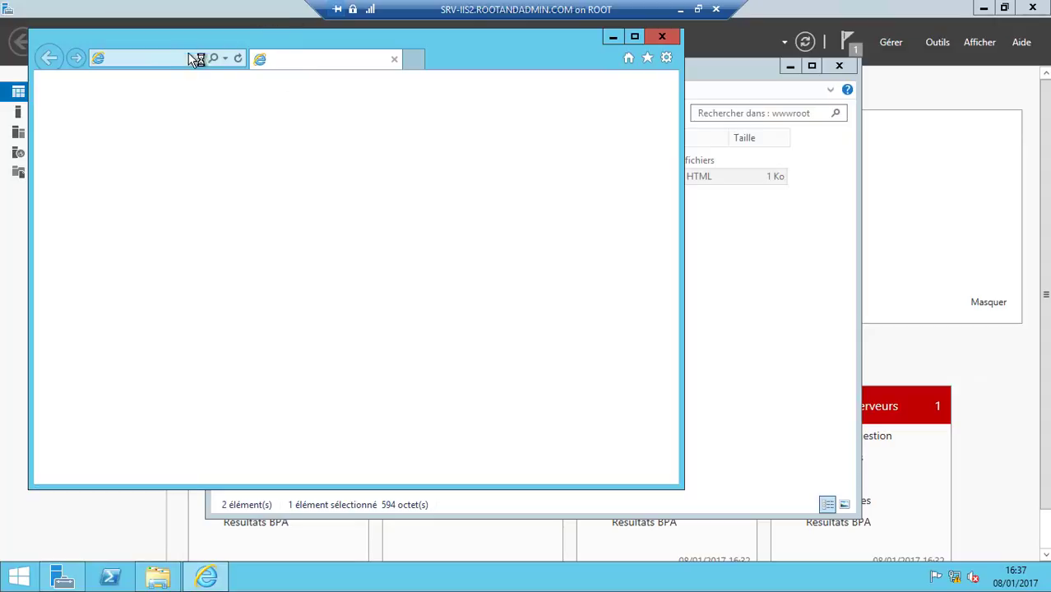
{"action": "type", "text": "192"}
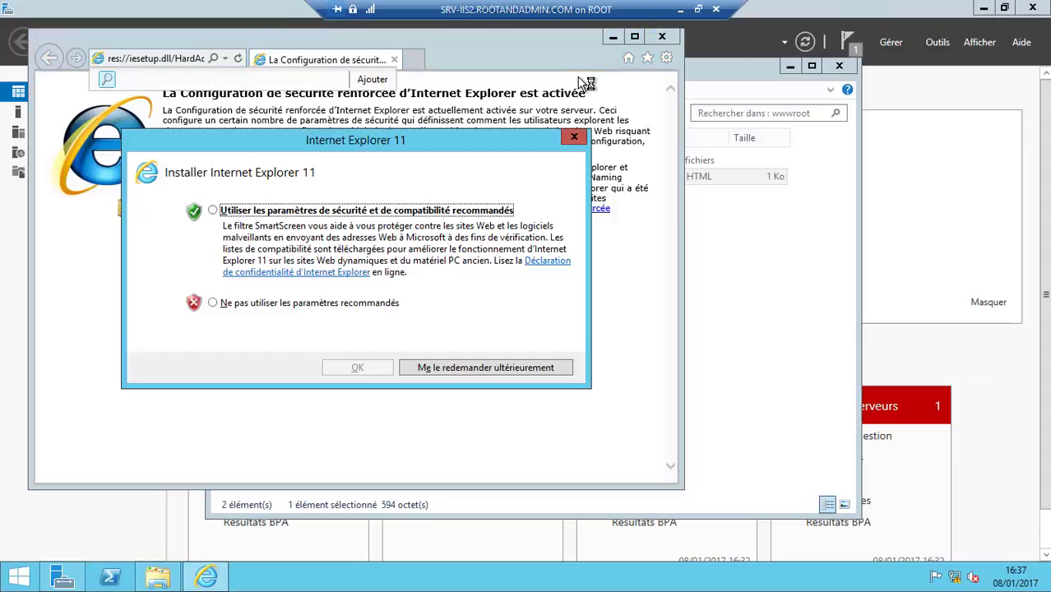
{"action": "left_click", "coordinate": [398, 219]}
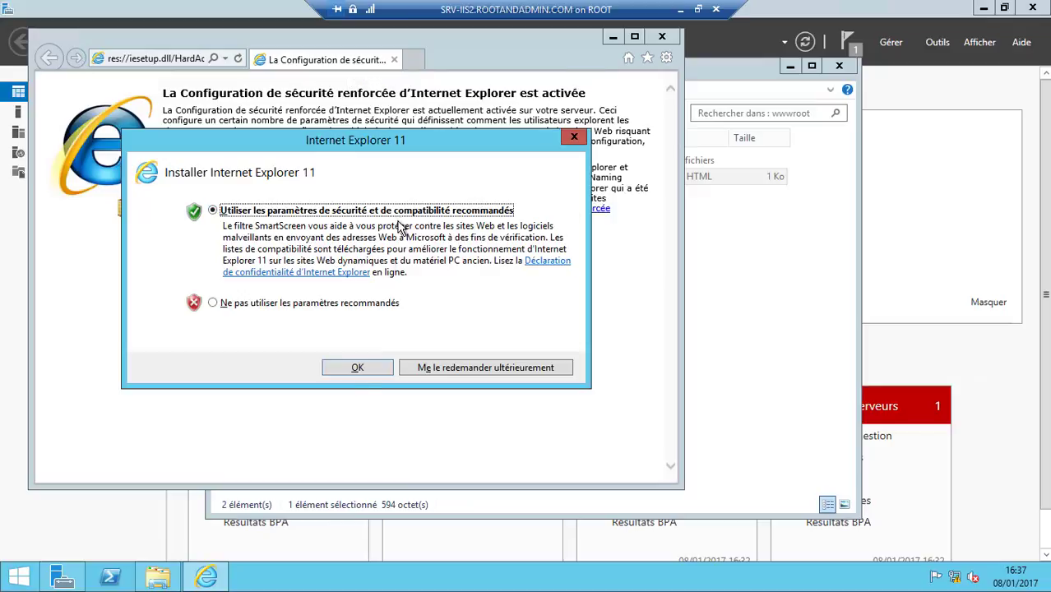
{"action": "left_click", "coordinate": [359, 368]}
{"action": "left_click", "coordinate": [169, 58]}
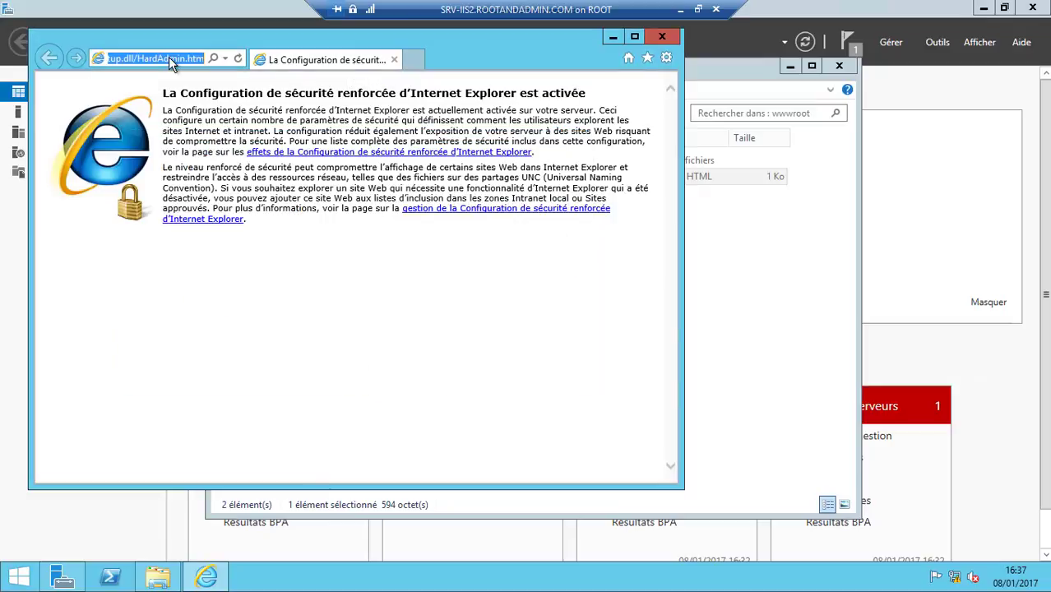
{"action": "type", "text": "192.168.1.115"}
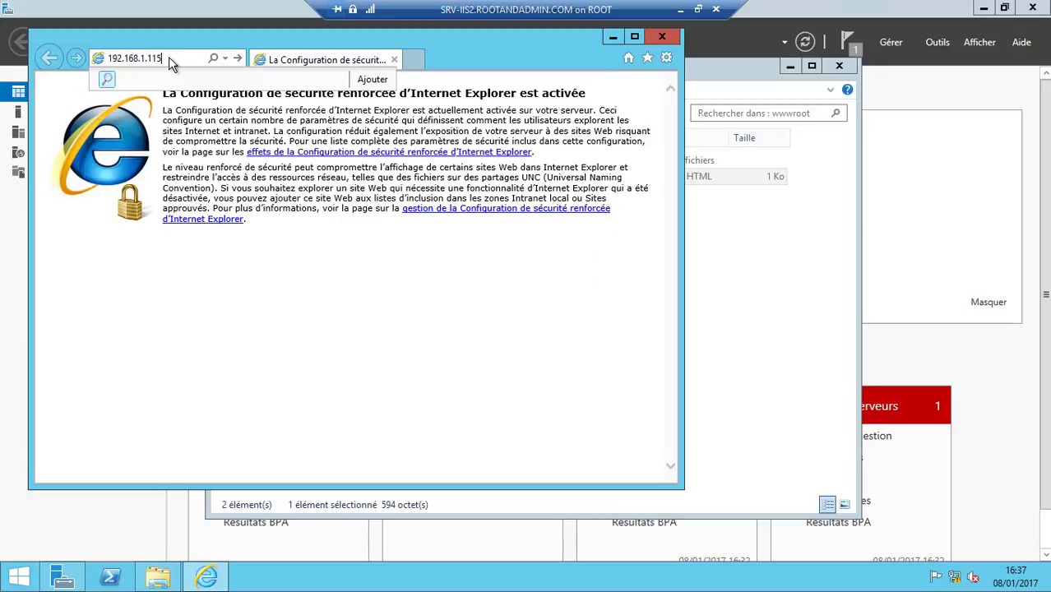
{"action": "key", "text": "Return"}
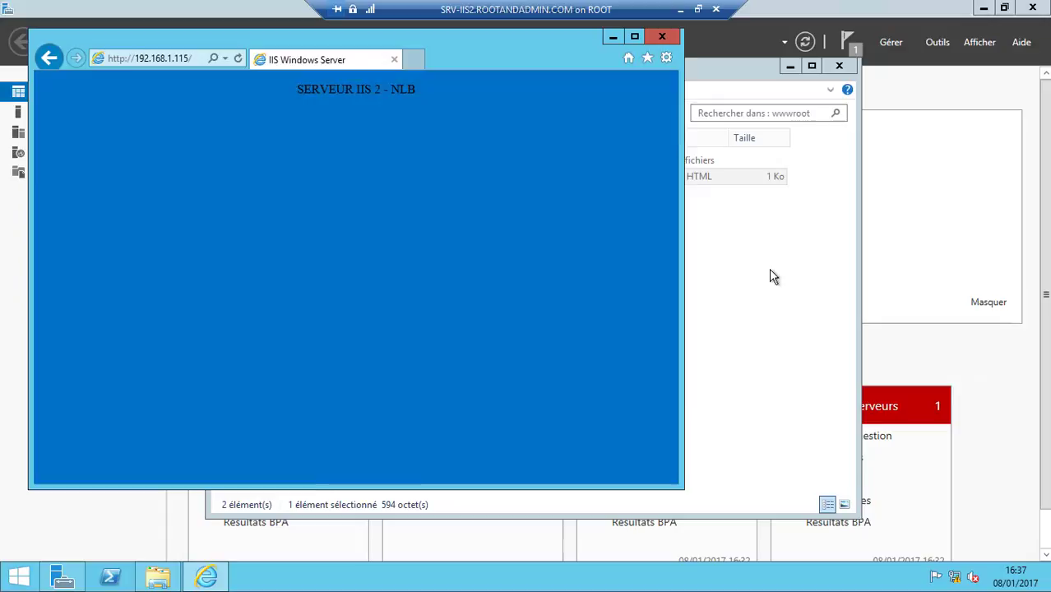
Step: Reopen iisstart from wwwroot in Bloc-notes and change the opening p tag to h1, removing the space after it
{"action": "left_click", "coordinate": [770, 276]}
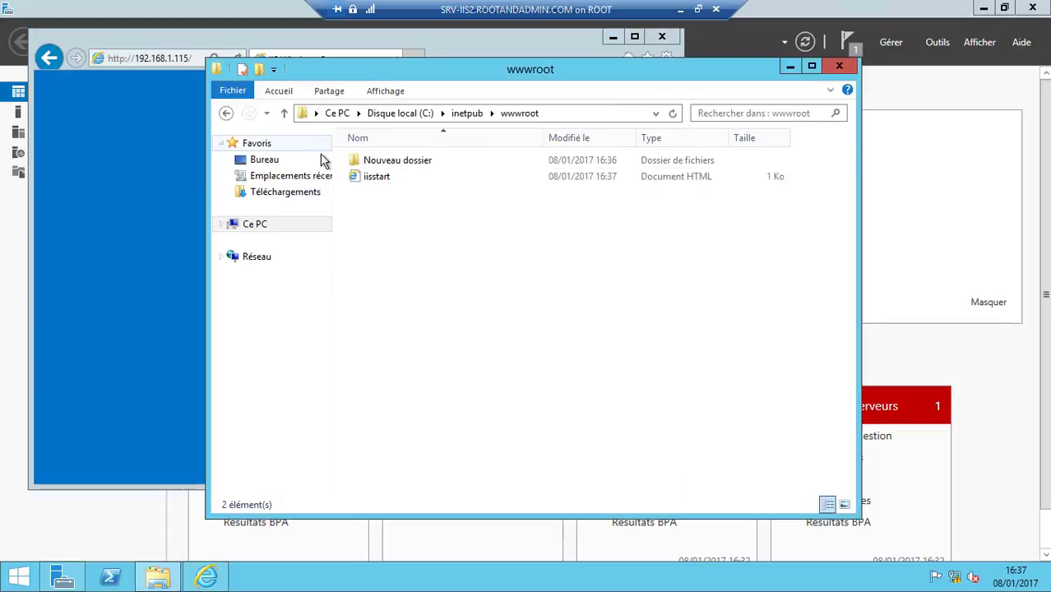
{"action": "left_click", "coordinate": [385, 177]}
{"action": "right_click", "coordinate": [383, 176]}
{"action": "mouse_move", "coordinate": [507, 243]}
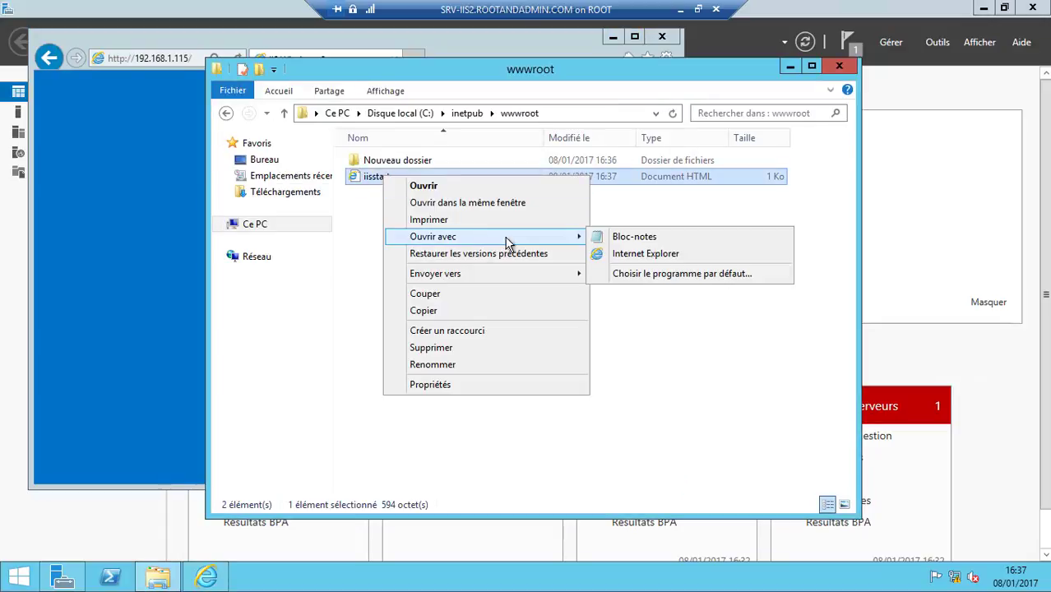
{"action": "left_click", "coordinate": [633, 237]}
{"action": "scroll", "coordinate": [417, 327], "scroll_direction": "down", "scroll_amount": 3}
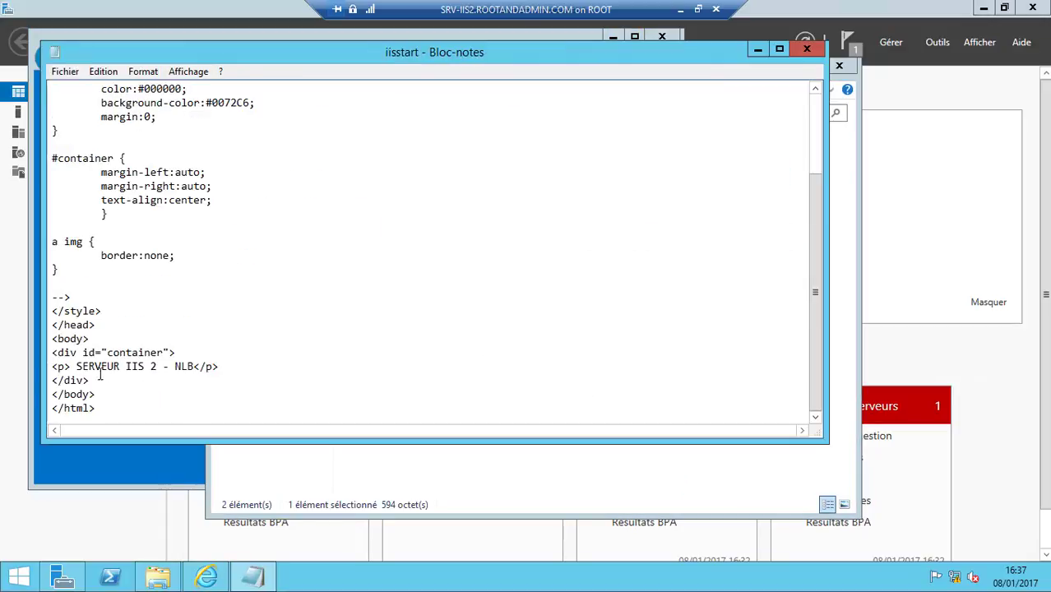
{"action": "left_click", "coordinate": [69, 367]}
{"action": "key", "text": "BackSpace"}
{"action": "type", "text": "h1"}
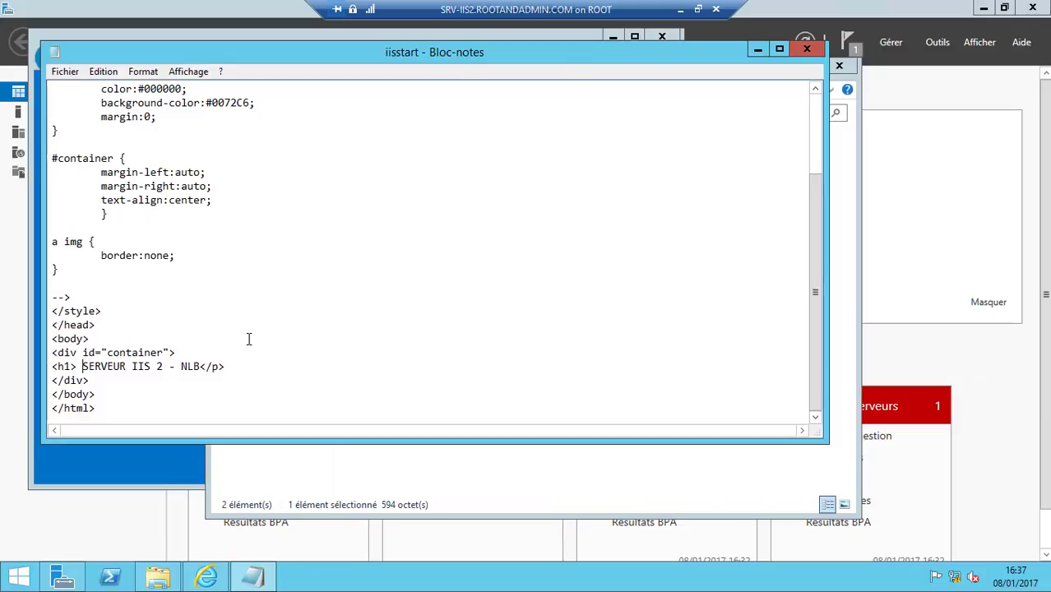
{"action": "key", "text": "BackSpace"}
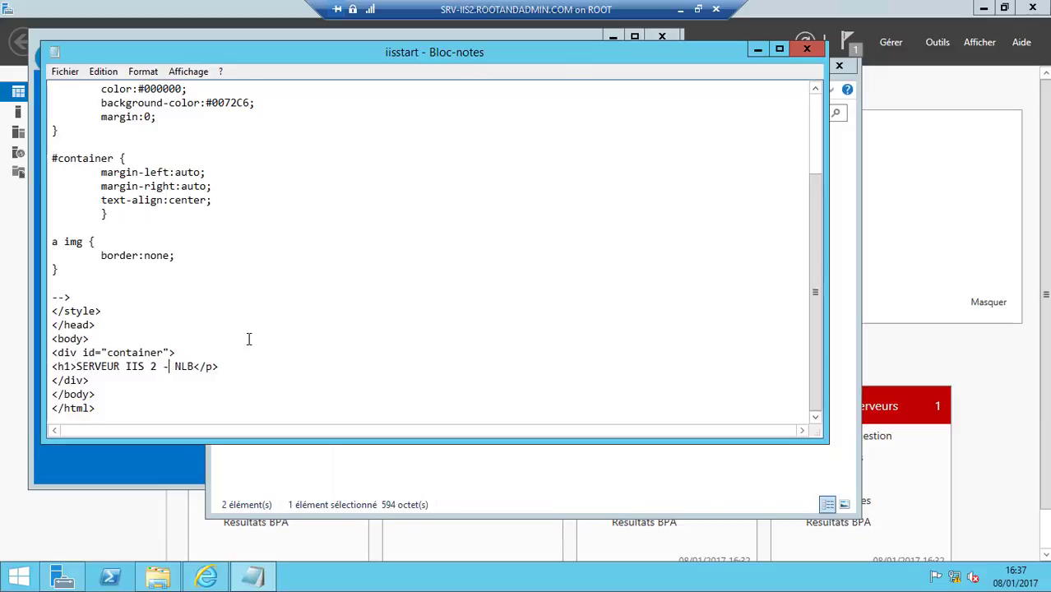
Step: Change the closing p tag after "SERVEUR IIS 2 - NLB" to h1, then save and close iisstart
{"action": "key", "text": "Right"}
{"action": "key", "text": "Right"}
{"action": "key", "text": "Right"}
{"action": "key", "text": "Right"}
{"action": "key", "text": "Right"}
{"action": "key", "text": "Right"}
{"action": "key", "text": "Right"}
{"action": "key", "text": "Right"}
{"action": "key", "text": "Right"}
{"action": "key", "text": "Right"}
{"action": "key", "text": "Right"}
{"action": "key", "text": "BackSpace"}
{"action": "type", "text": "h1"}
{"action": "key", "text": "ctrl+s"}
{"action": "left_click", "coordinate": [806, 48]}
Step: Refresh the 192.168.1.115 page in Internet Explorer, close the wwwroot window and move the browser toward the desktop's center
{"action": "left_click", "coordinate": [194, 113]}
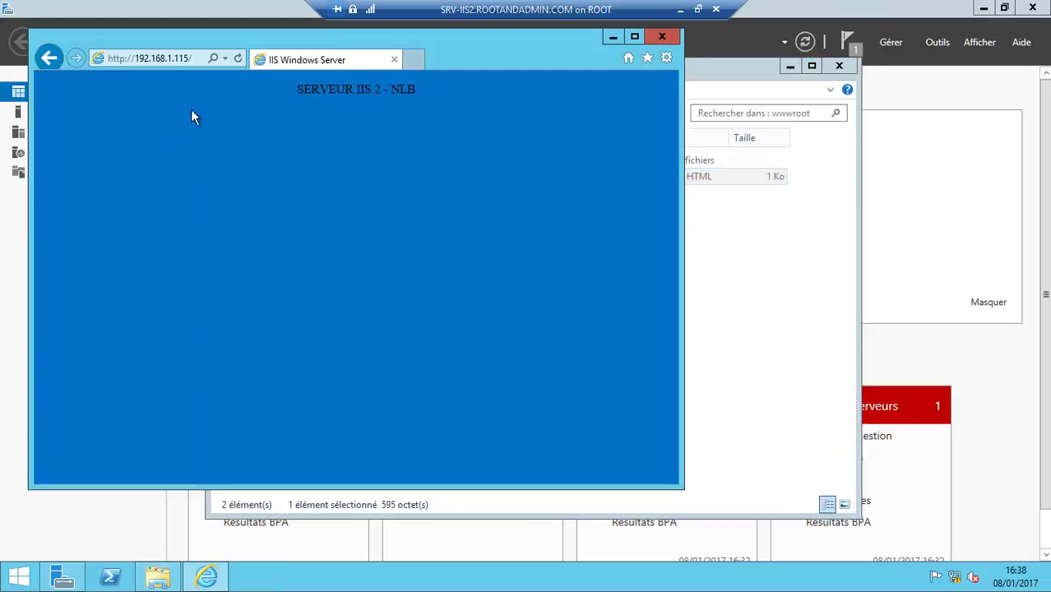
{"action": "left_click", "coordinate": [238, 58]}
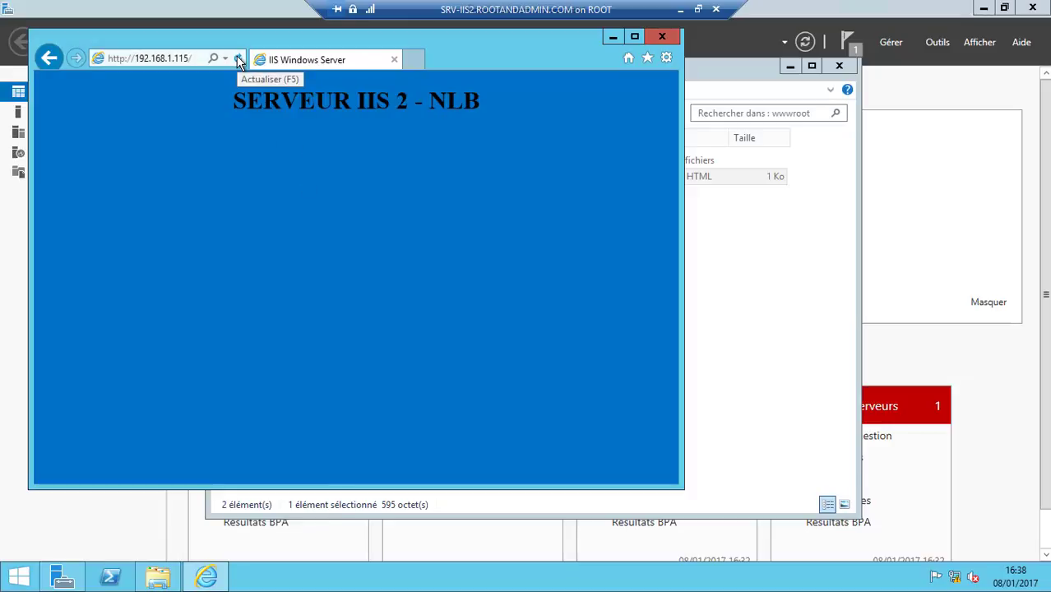
{"action": "left_click", "coordinate": [818, 330]}
{"action": "left_click", "coordinate": [839, 66]}
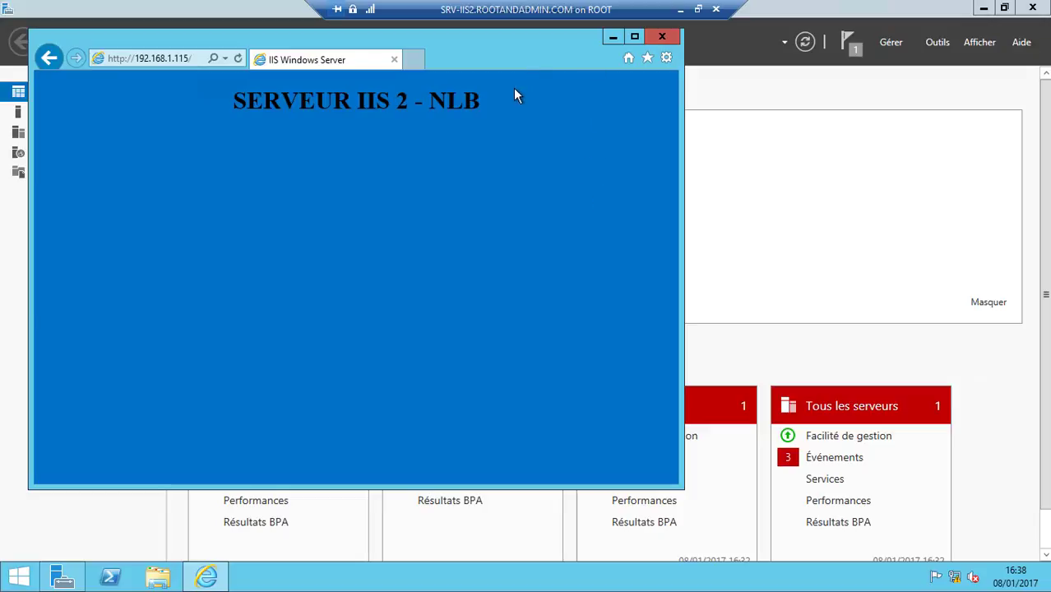
{"action": "left_click_drag", "start_coordinate": [512, 49], "coordinate": [656, 94]}
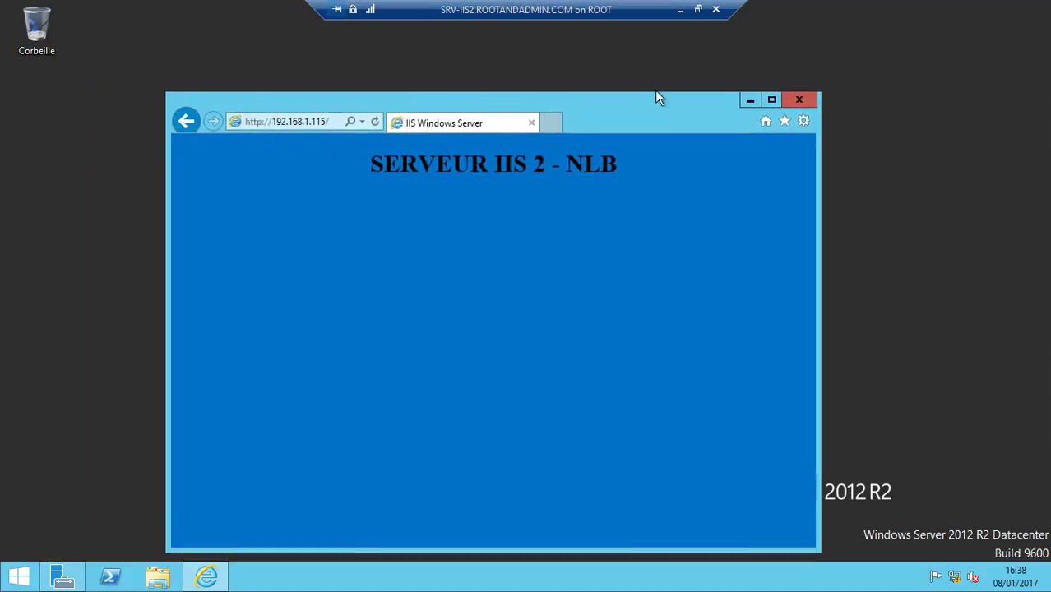
Step: Switch to the SRV-IIS1 virtual machine in full screen, close the IIS manager and bring Gestionnaire de serveur forward
{"action": "left_click", "coordinate": [681, 10]}
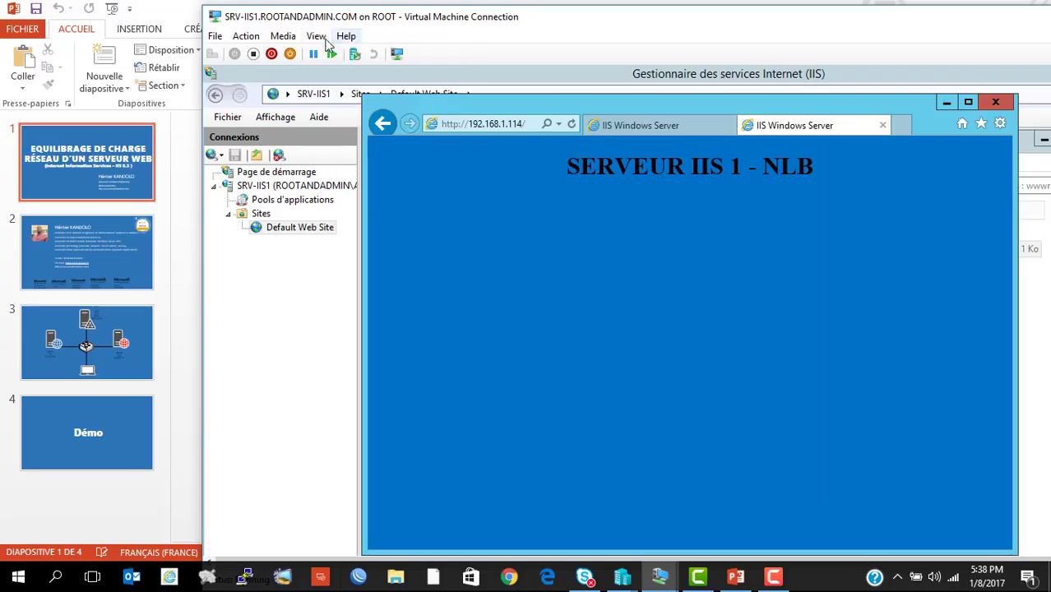
{"action": "left_click", "coordinate": [316, 37]}
{"action": "left_click", "coordinate": [351, 53]}
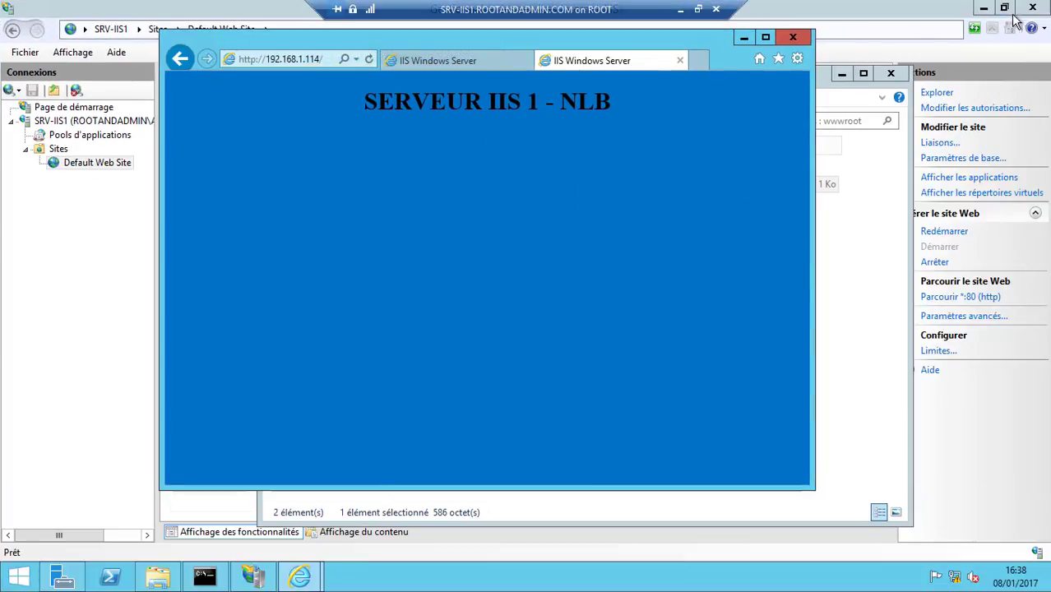
{"action": "left_click", "coordinate": [251, 576]}
{"action": "left_click", "coordinate": [252, 576]}
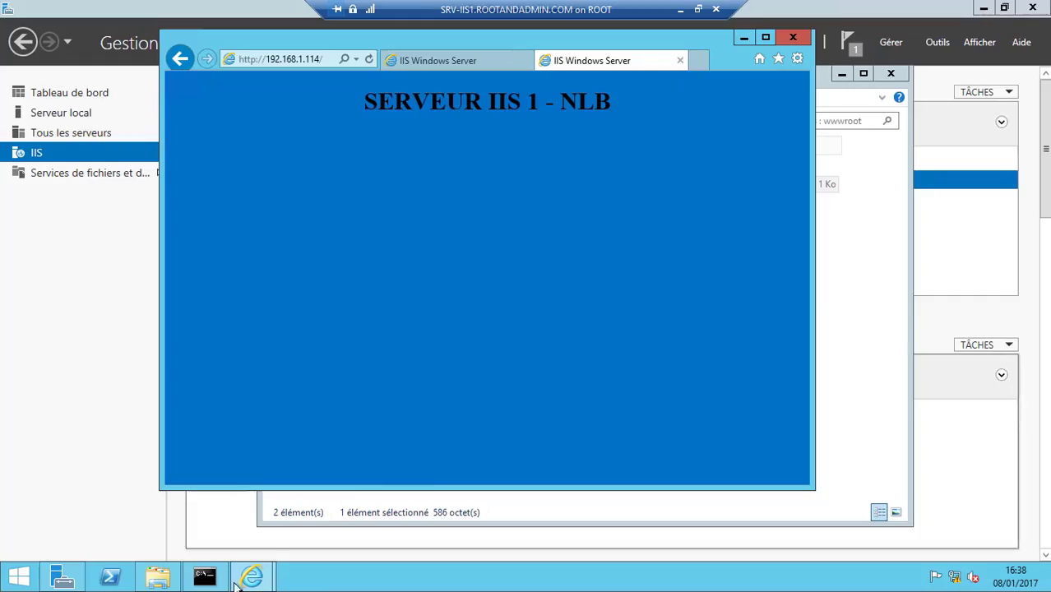
{"action": "left_click", "coordinate": [62, 576]}
Step: Start adding roles and features on SRV-IIS1 with a role-based installation, proceeding to feature selection without adding roles
{"action": "left_click", "coordinate": [891, 40]}
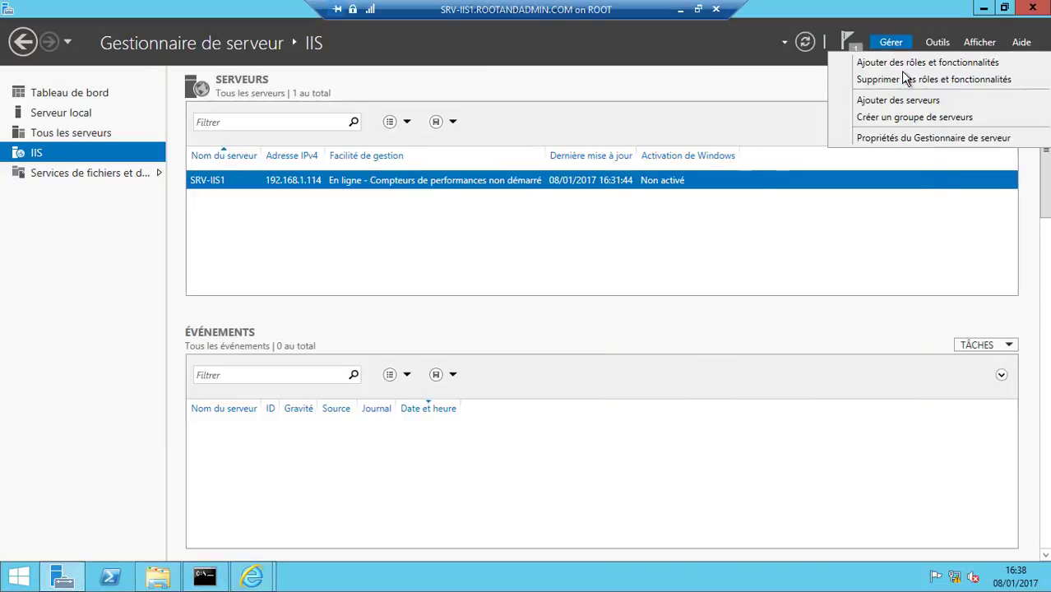
{"action": "left_click", "coordinate": [897, 62]}
{"action": "left_click", "coordinate": [450, 455]}
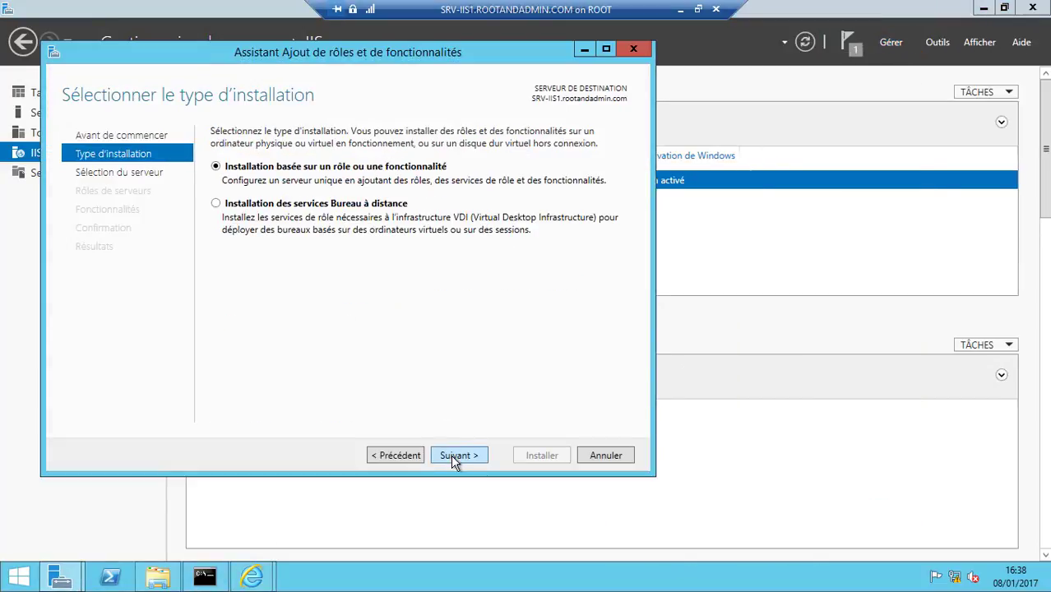
{"action": "left_click", "coordinate": [451, 456]}
{"action": "left_click", "coordinate": [450, 456]}
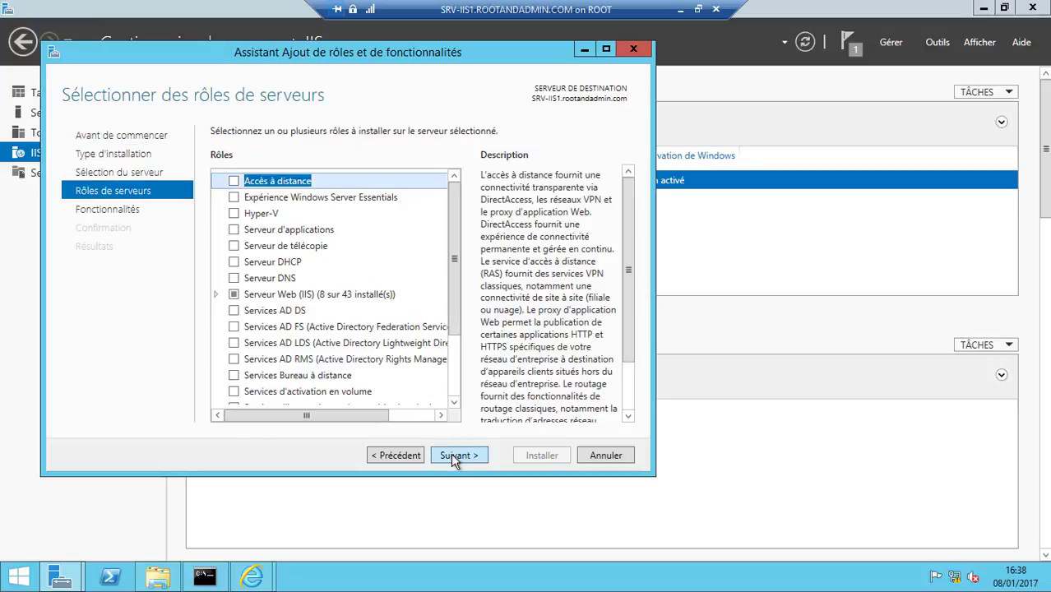
{"action": "scroll", "coordinate": [458, 376], "scroll_direction": "down", "scroll_amount": 2}
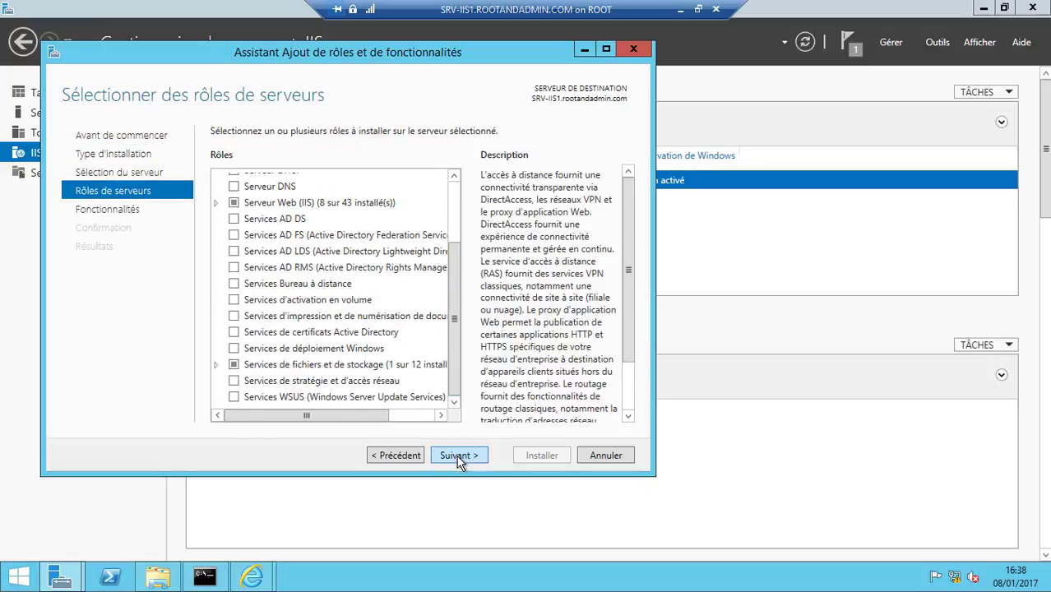
{"action": "left_click", "coordinate": [458, 456]}
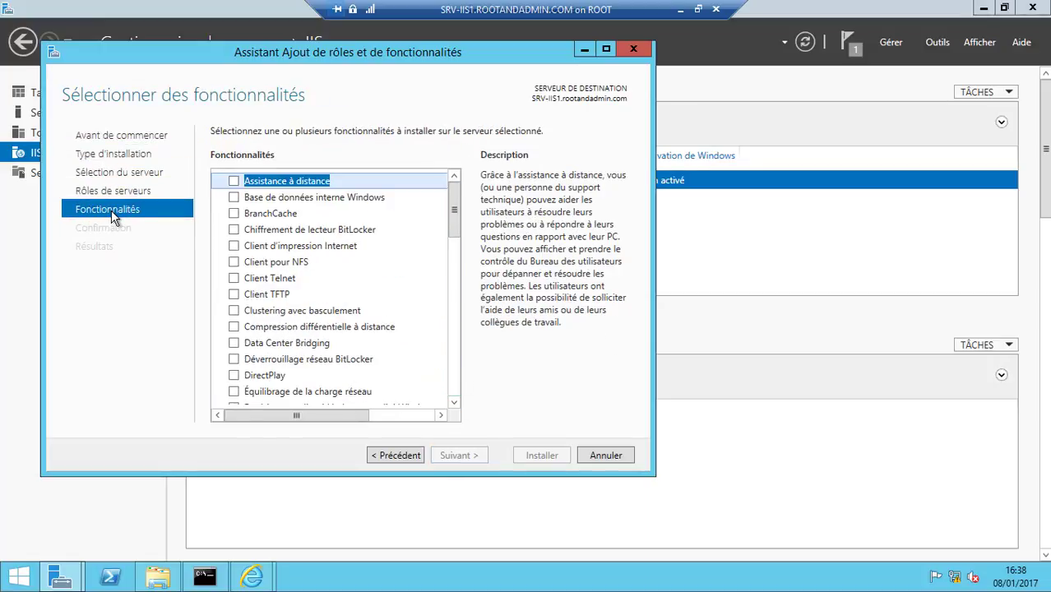
Step: Select the Équilibrage de la charge réseau feature with its required tools and start its installation on SRV-IIS1
{"action": "scroll", "coordinate": [454, 218], "scroll_direction": "down", "scroll_amount": 1}
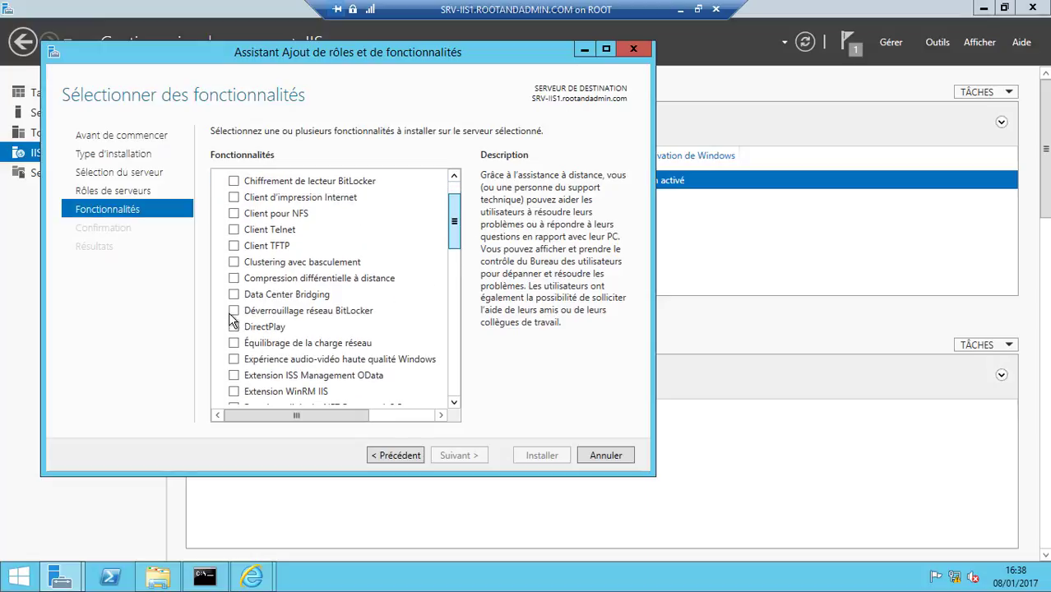
{"action": "left_click", "coordinate": [235, 343]}
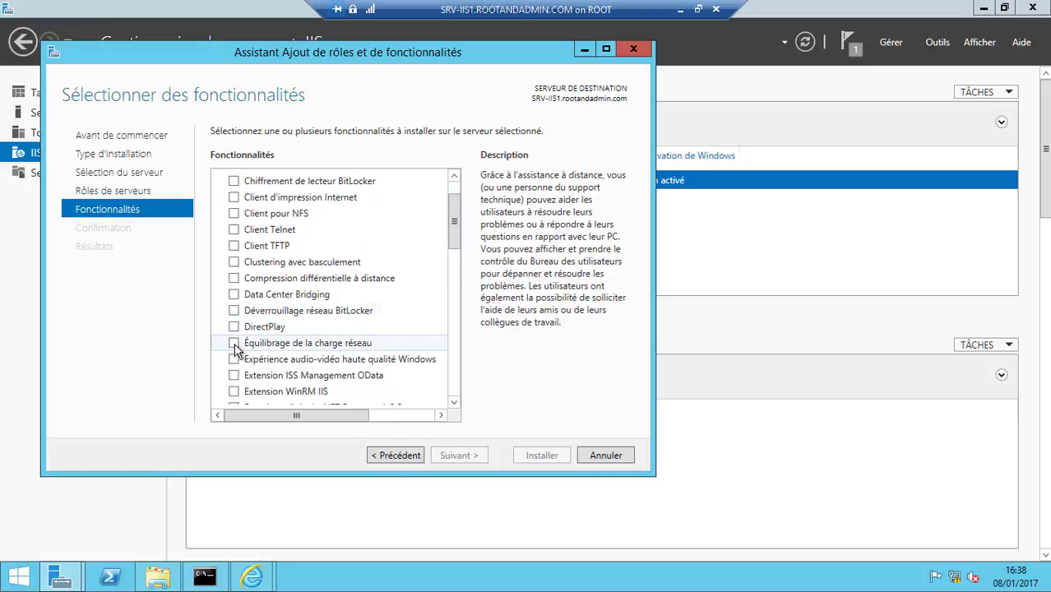
{"action": "left_click", "coordinate": [348, 399]}
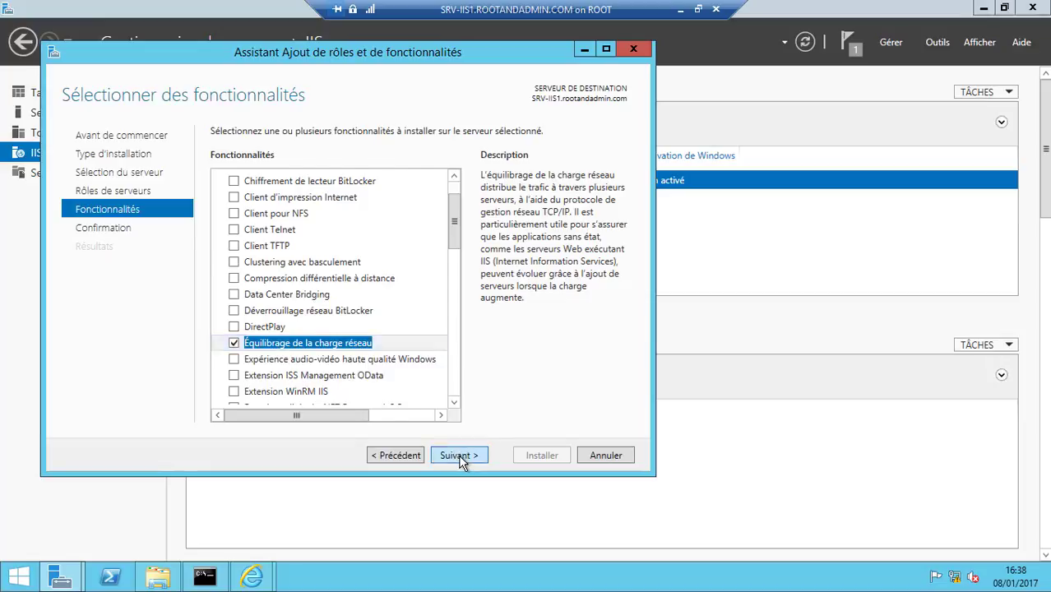
{"action": "left_click", "coordinate": [451, 455]}
{"action": "left_click", "coordinate": [526, 456]}
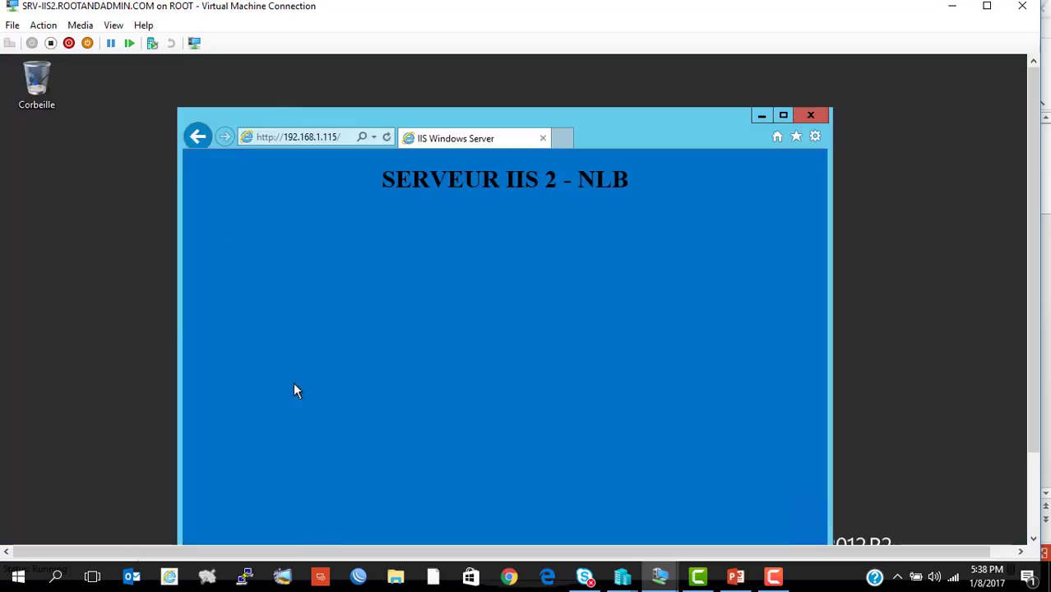
Step: Display the SRV-IIS2 virtual machine in full screen and bring Gestionnaire de serveur forward
{"action": "left_click", "coordinate": [113, 26]}
{"action": "left_click", "coordinate": [140, 43]}
{"action": "left_click", "coordinate": [59, 571]}
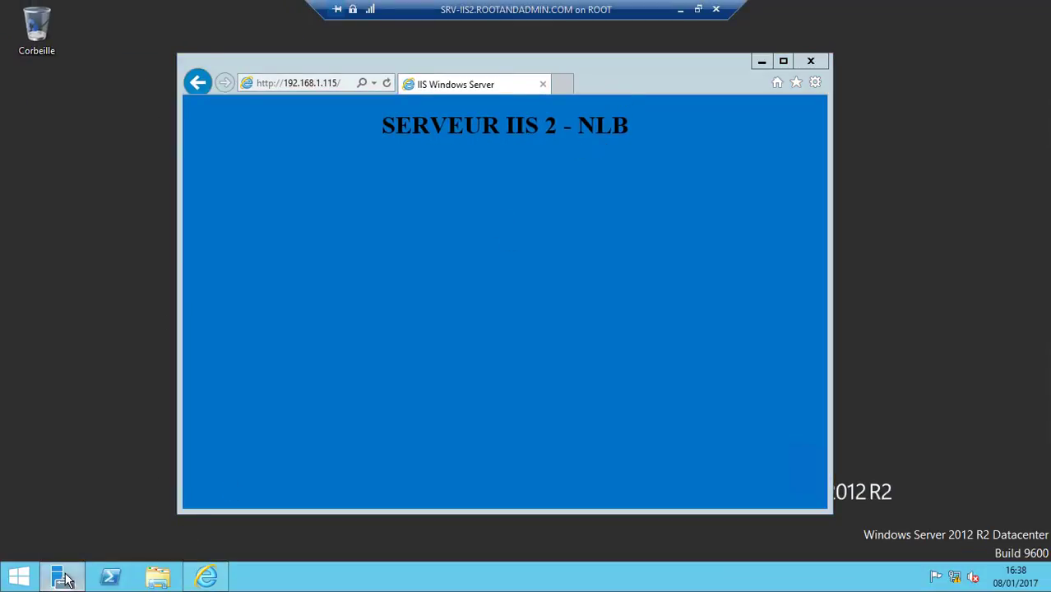
{"action": "left_click", "coordinate": [65, 580]}
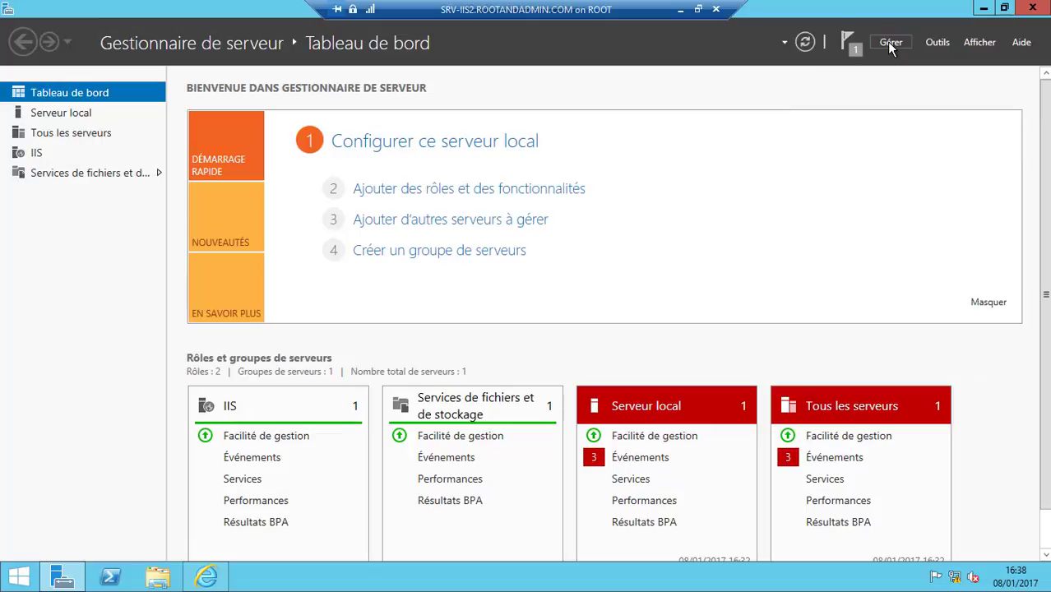
Step: Start adding roles and features on SRV-IIS2 with the default installation type and server, proceeding to feature selection
{"action": "left_click", "coordinate": [891, 42]}
{"action": "left_click", "coordinate": [901, 62]}
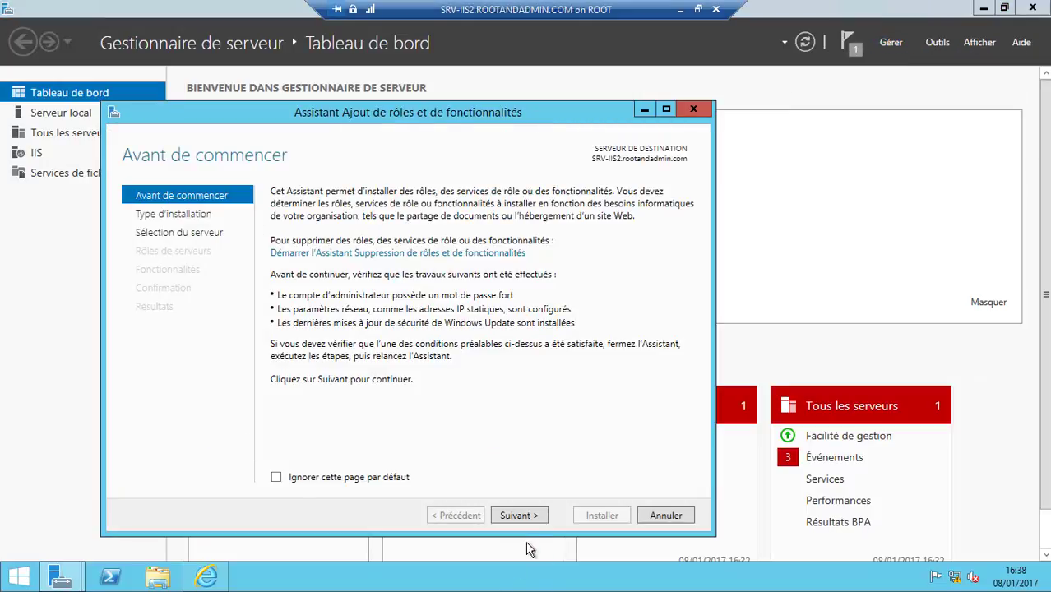
{"action": "left_click", "coordinate": [518, 516]}
{"action": "left_click", "coordinate": [518, 515]}
{"action": "left_click", "coordinate": [518, 516]}
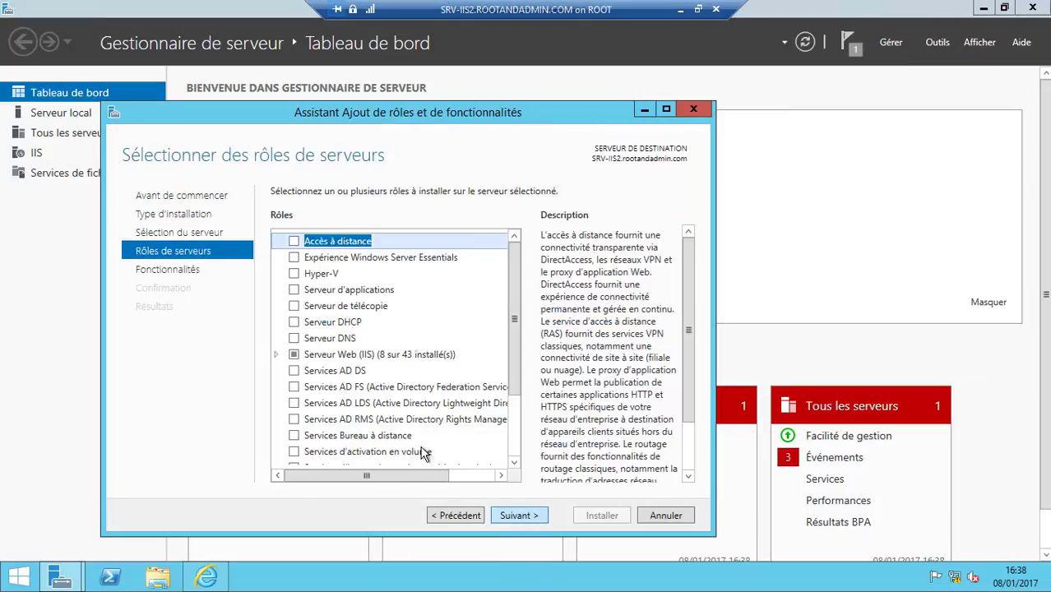
{"action": "left_click", "coordinate": [516, 516]}
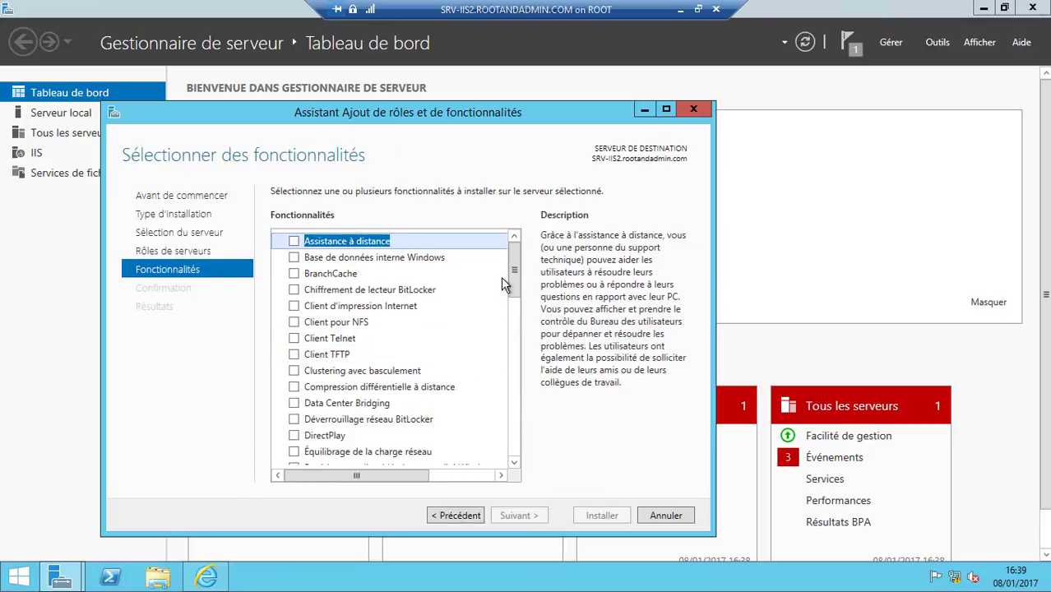
Step: Select the Équilibrage de la charge réseau feature with its administration tools for SRV-IIS2 and proceed to the installation confirmation
{"action": "left_click_drag", "start_coordinate": [515, 280], "coordinate": [515, 300]}
{"action": "left_click", "coordinate": [294, 381]}
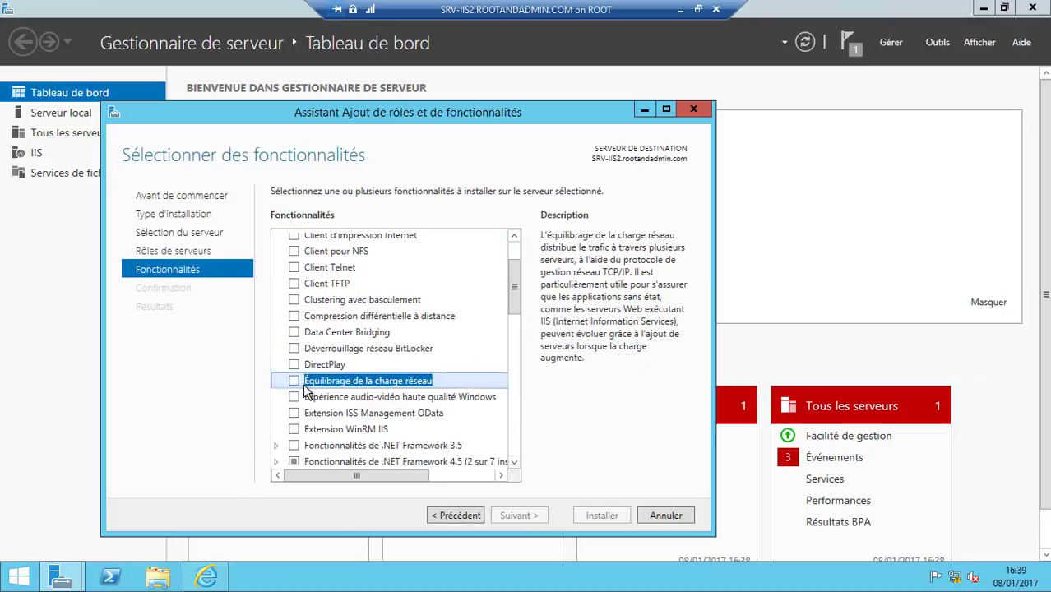
{"action": "left_click", "coordinate": [427, 461]}
{"action": "left_click", "coordinate": [539, 516]}
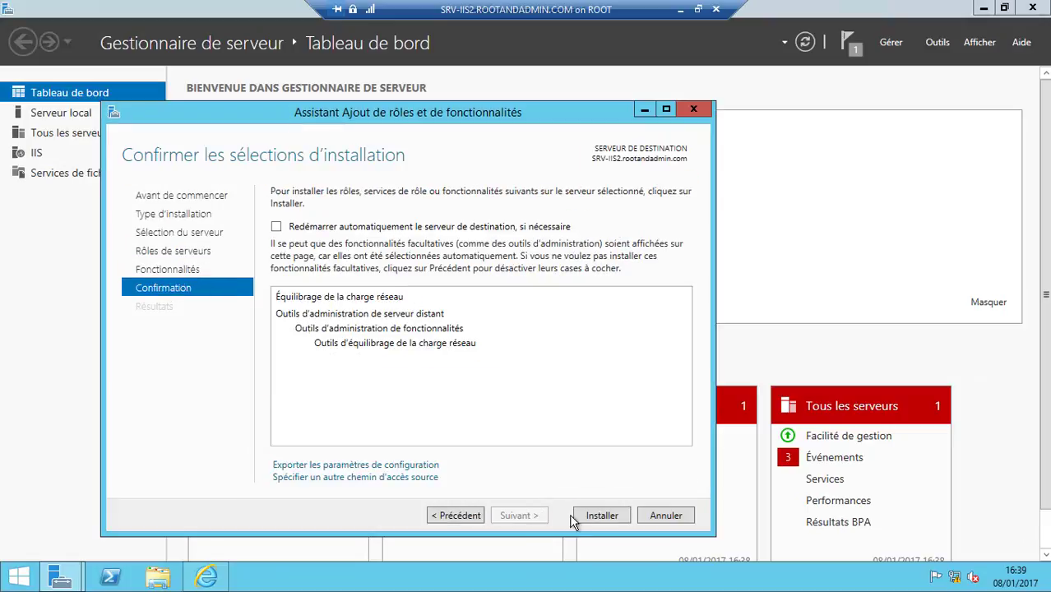
Step: Start the feature installation on SRV-IIS2, leave full screen and arrange both virtual machine windows to follow the two installations
{"action": "left_click", "coordinate": [584, 516]}
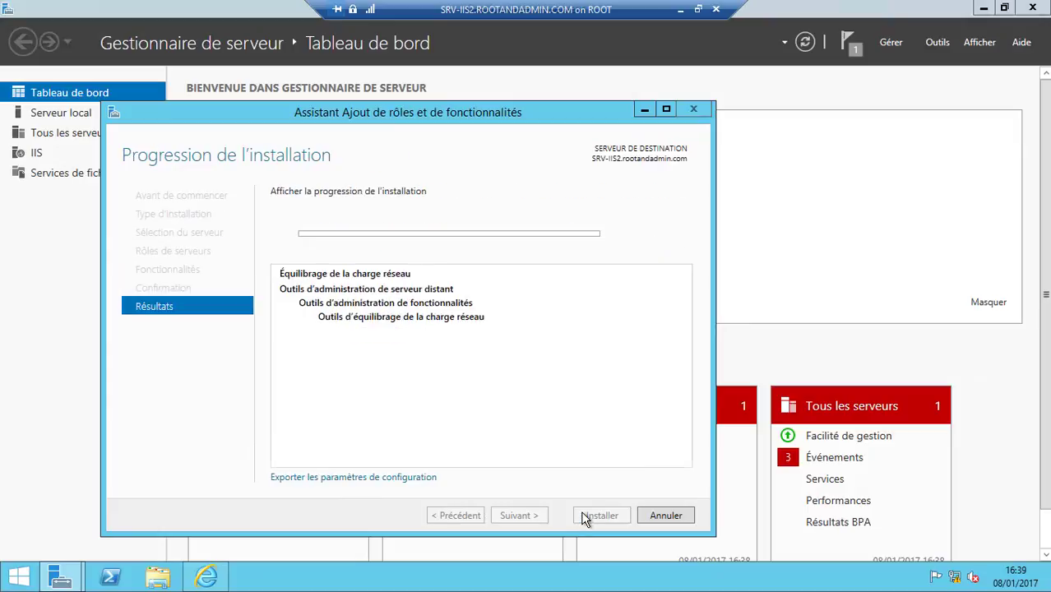
{"action": "left_click", "coordinate": [680, 12]}
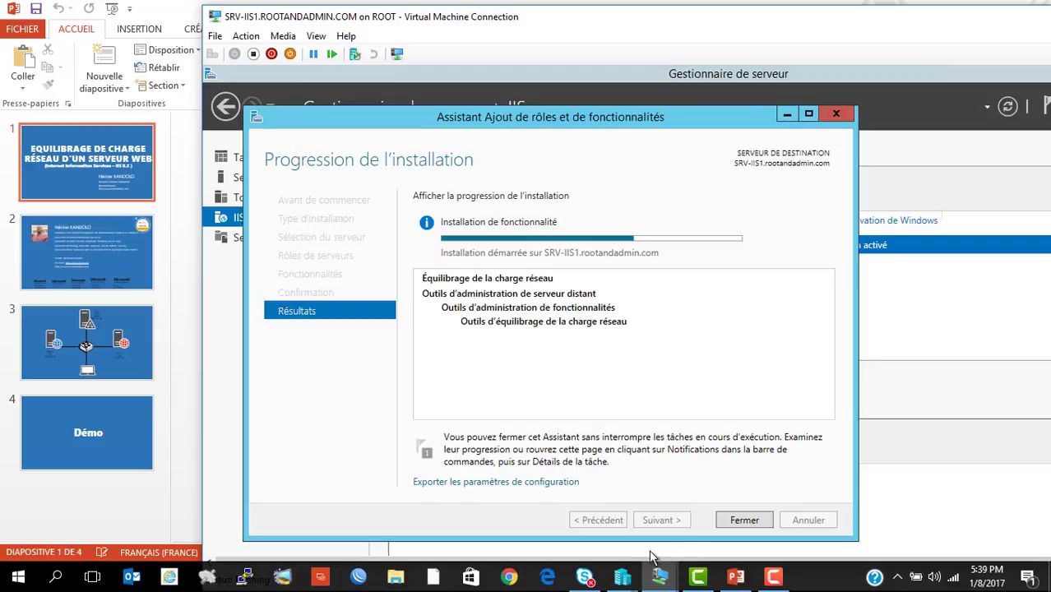
{"action": "left_click_drag", "start_coordinate": [639, 28], "coordinate": [588, 272]}
{"action": "mouse_move", "coordinate": [660, 576]}
{"action": "left_click", "coordinate": [689, 549]}
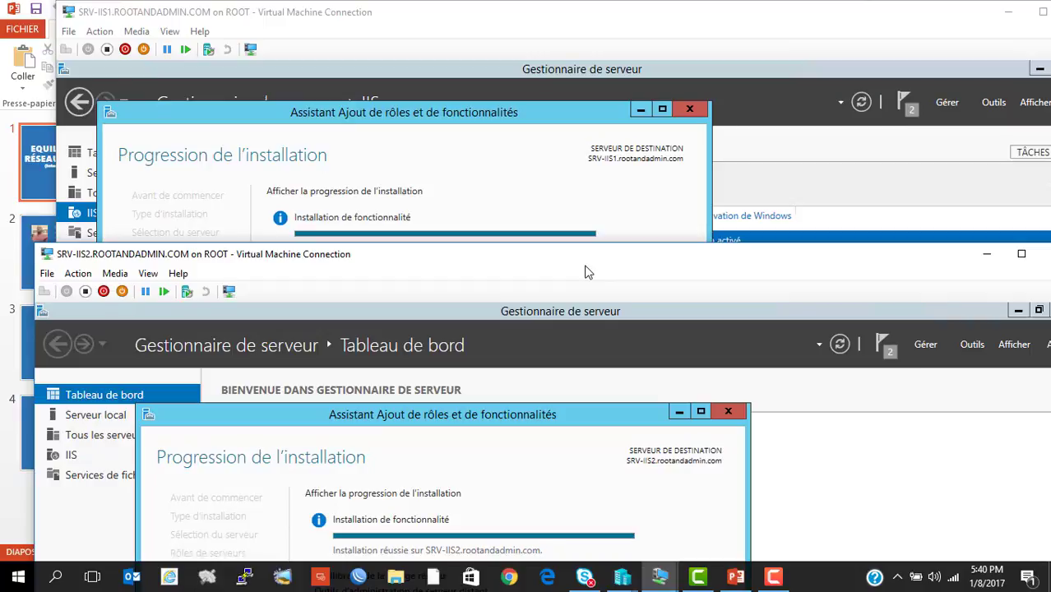
Step: Display the SRV-IIS1 virtual machine in full screen
{"action": "left_click", "coordinate": [278, 7]}
{"action": "left_click", "coordinate": [169, 31]}
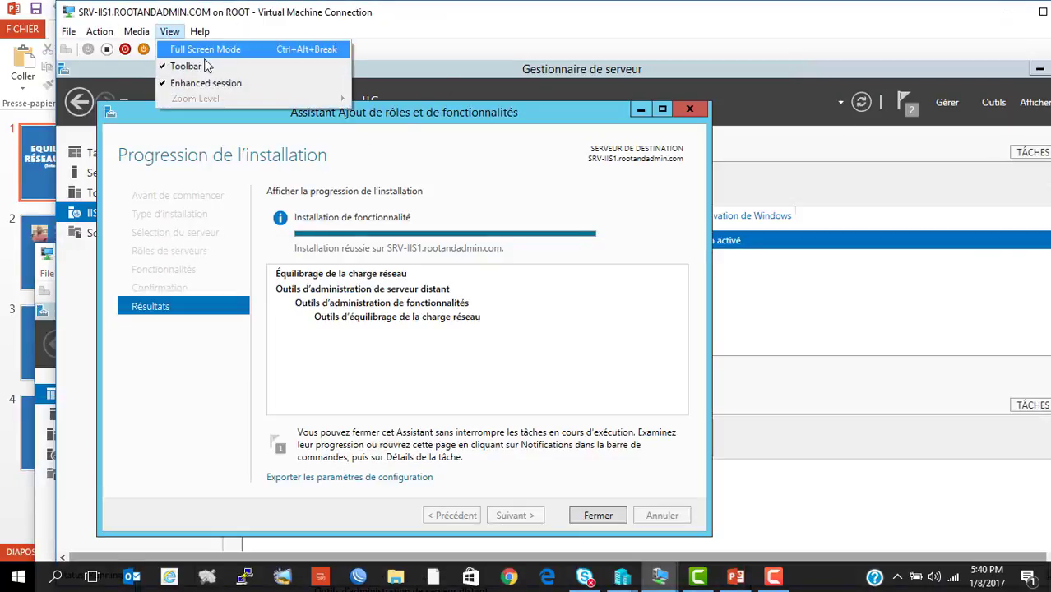
{"action": "left_click", "coordinate": [209, 44]}
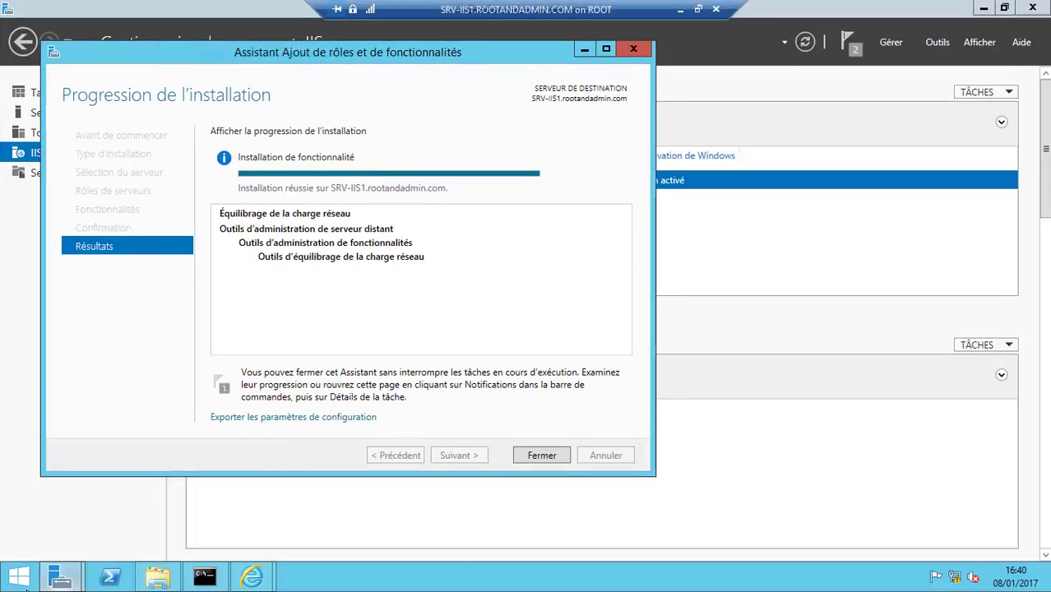
Step: Launch Gestionnaire d'équilibrage de la charge réseau on SRV-IIS1, close the finished installation wizard and bring the manager forward
{"action": "left_click", "coordinate": [19, 577]}
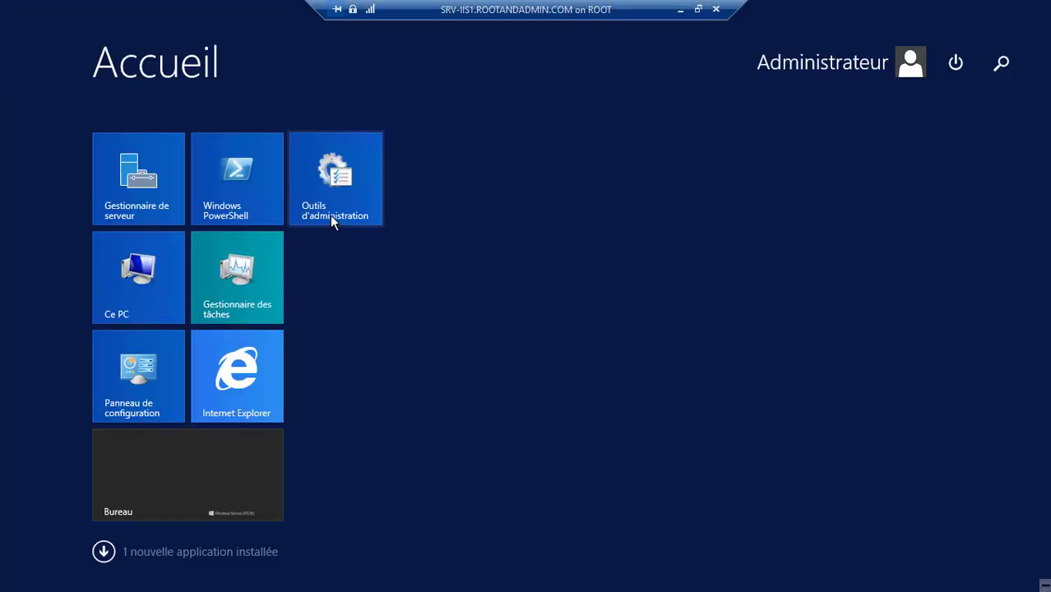
{"action": "left_click", "coordinate": [104, 552]}
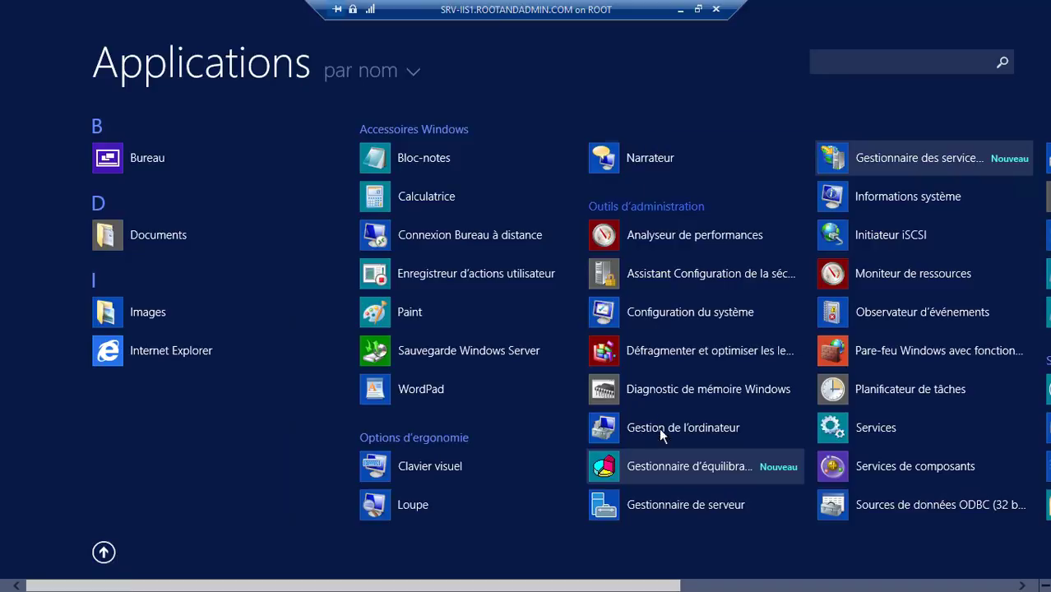
{"action": "left_click", "coordinate": [629, 473]}
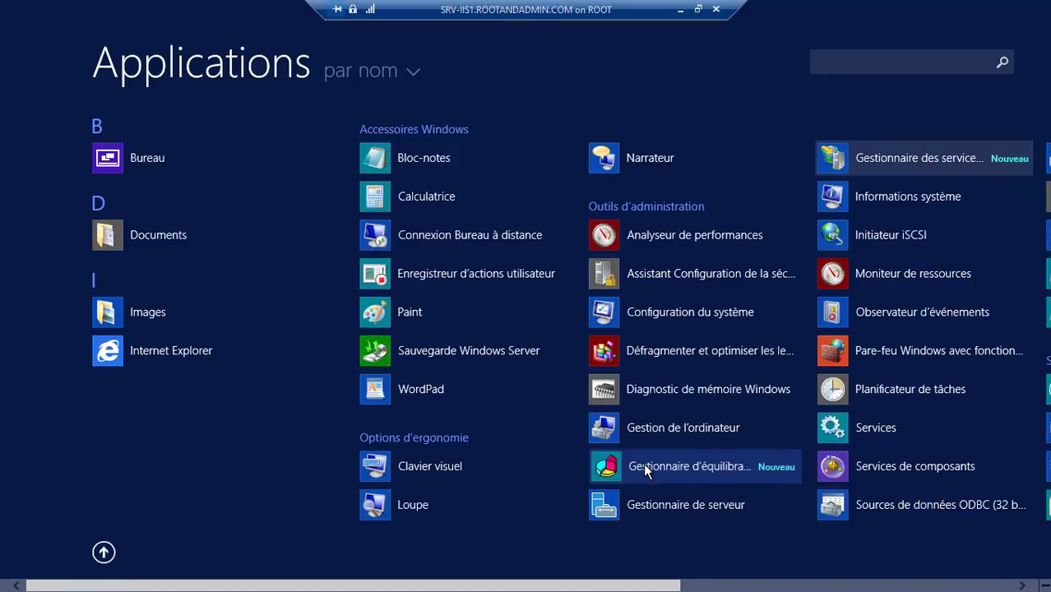
{"action": "left_click", "coordinate": [535, 455]}
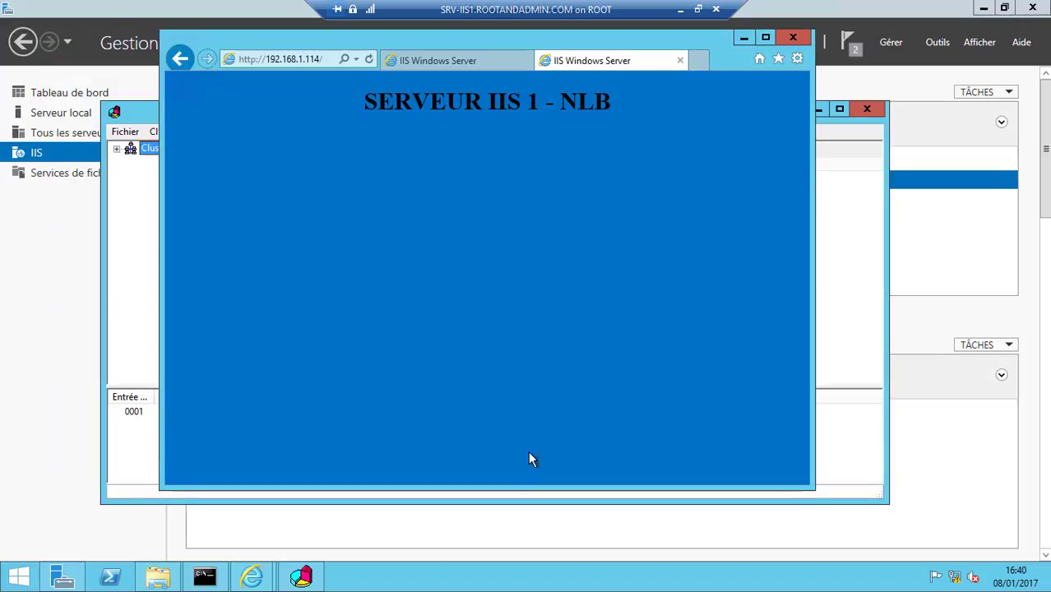
{"action": "left_click", "coordinate": [833, 184]}
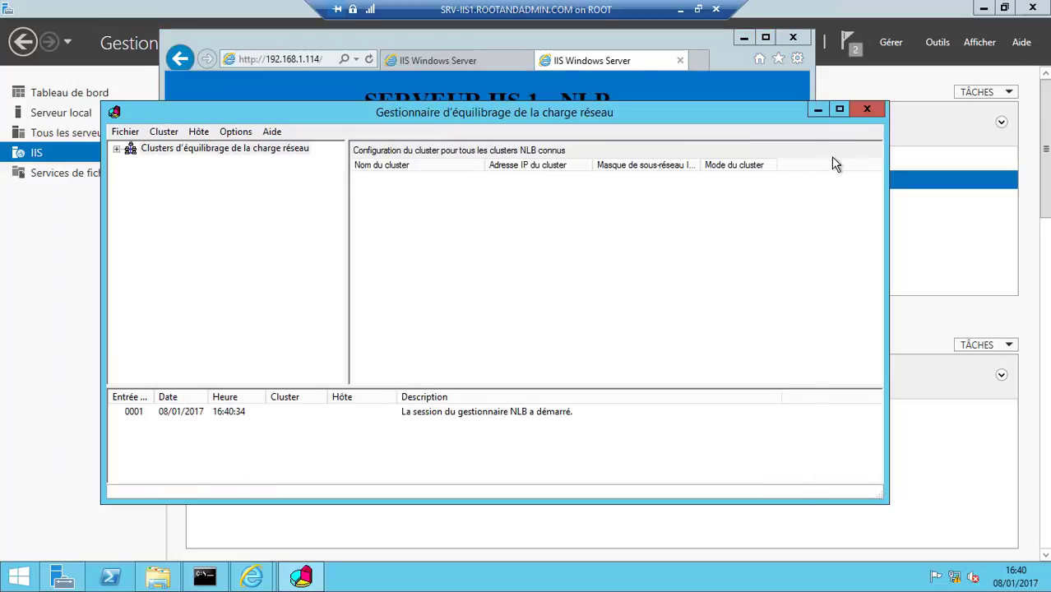
Step: Close Gestionnaire de serveur, the web browser and the wwwroot folder window on SRV-IIS1
{"action": "left_click", "coordinate": [1029, 9]}
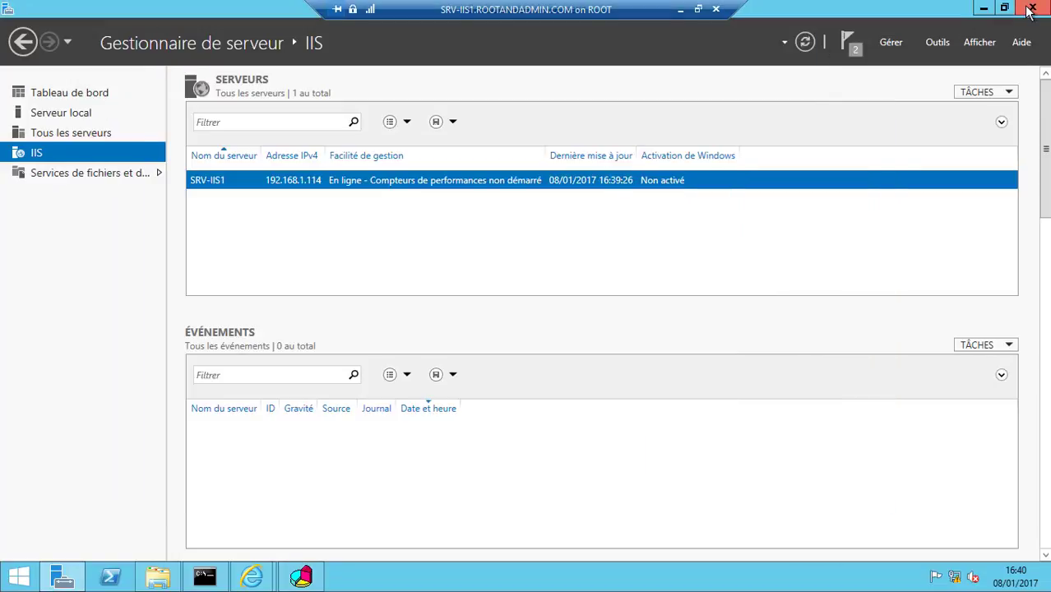
{"action": "left_click", "coordinate": [1029, 8]}
{"action": "left_click", "coordinate": [781, 49]}
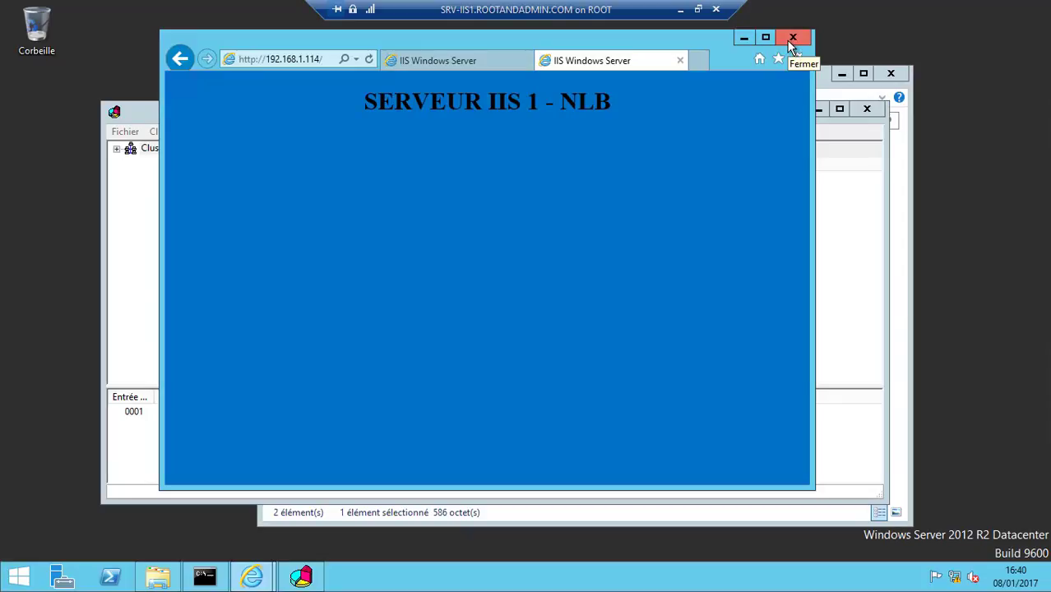
{"action": "left_click", "coordinate": [680, 66]}
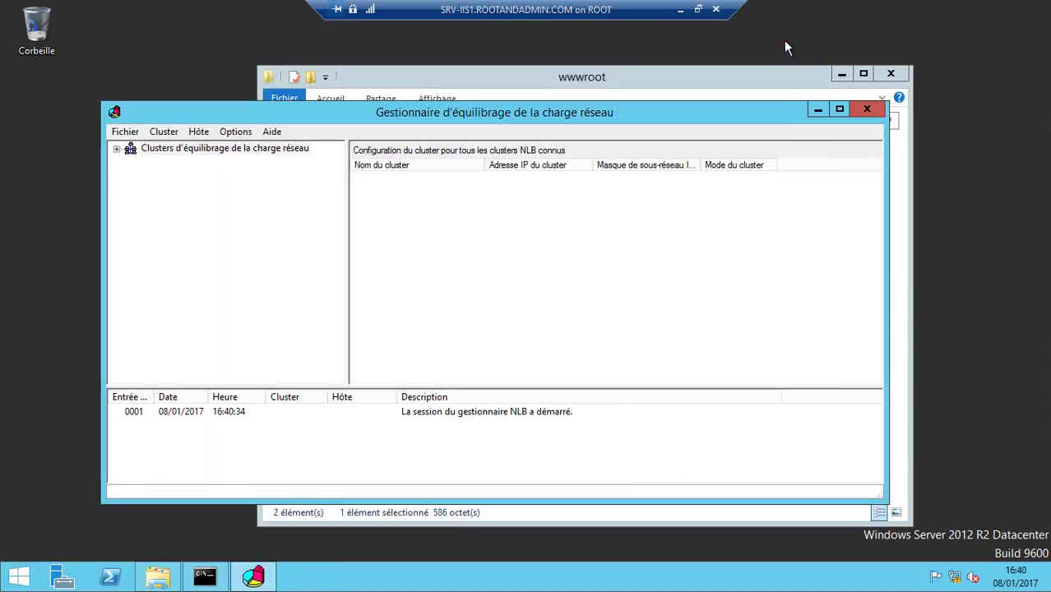
{"action": "left_click", "coordinate": [792, 37]}
{"action": "left_click", "coordinate": [666, 82]}
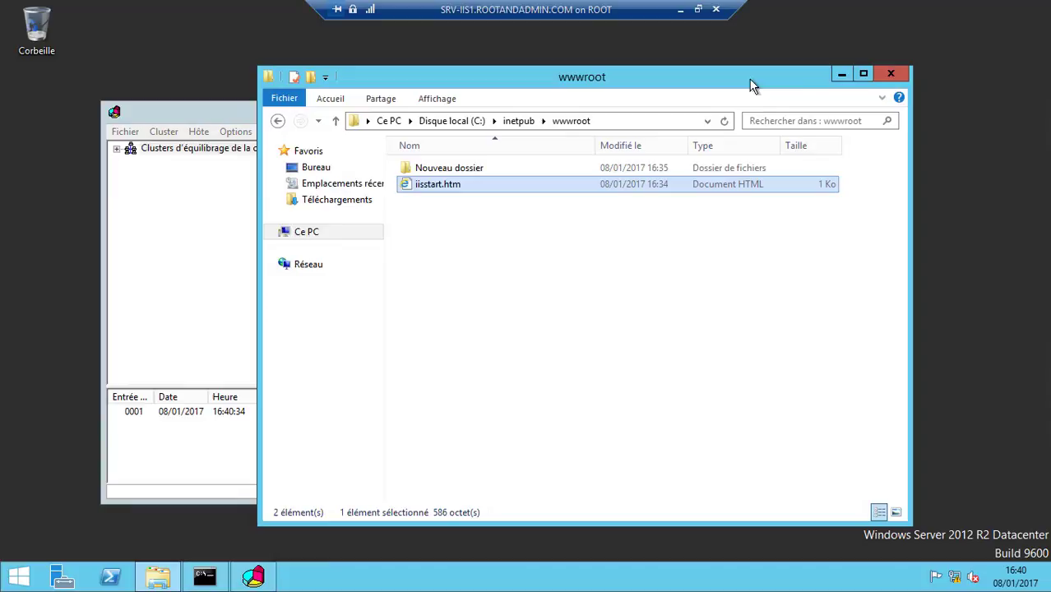
{"action": "left_click", "coordinate": [891, 73]}
Step: Start a new load balancing cluster on host localhost with its Ethernet interface, accepting the default host parameters with priority 1
{"action": "double_click", "coordinate": [542, 115]}
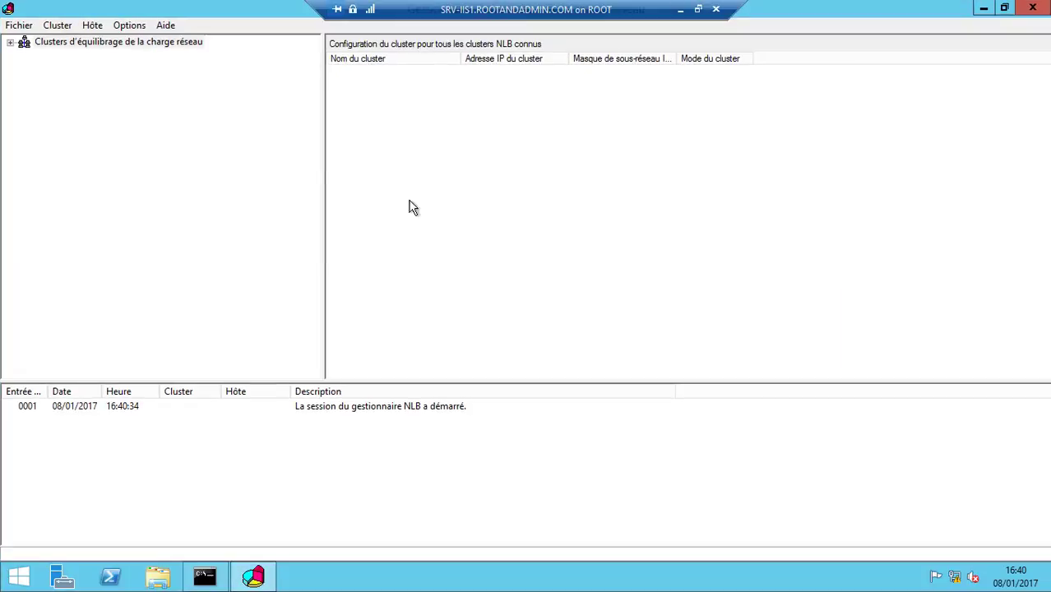
{"action": "left_click", "coordinate": [16, 45]}
{"action": "left_click_drag", "start_coordinate": [141, 12], "coordinate": [241, 106]}
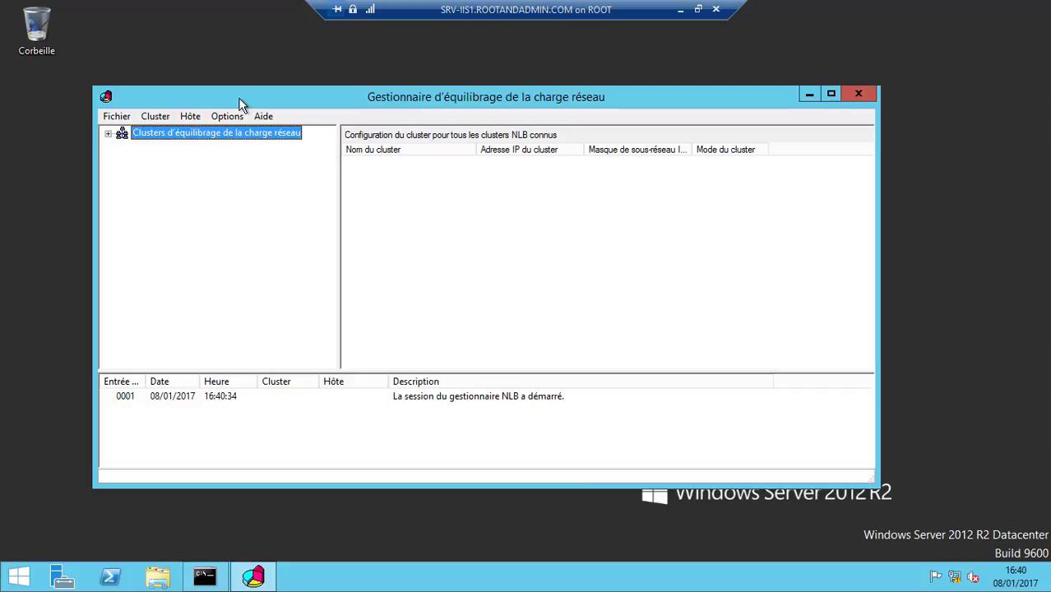
{"action": "right_click", "coordinate": [144, 132]}
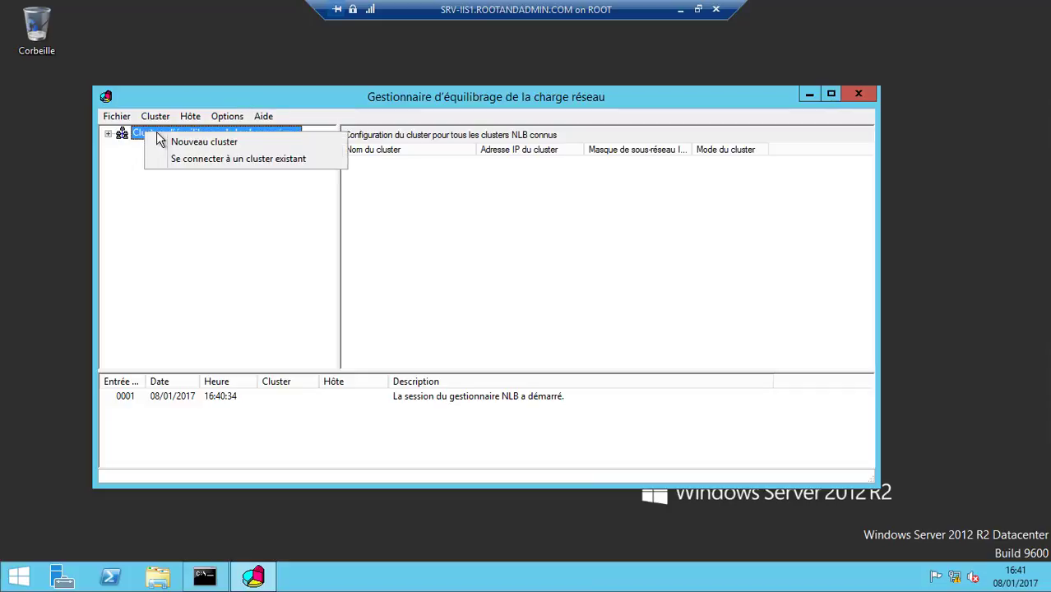
{"action": "left_click", "coordinate": [189, 143]}
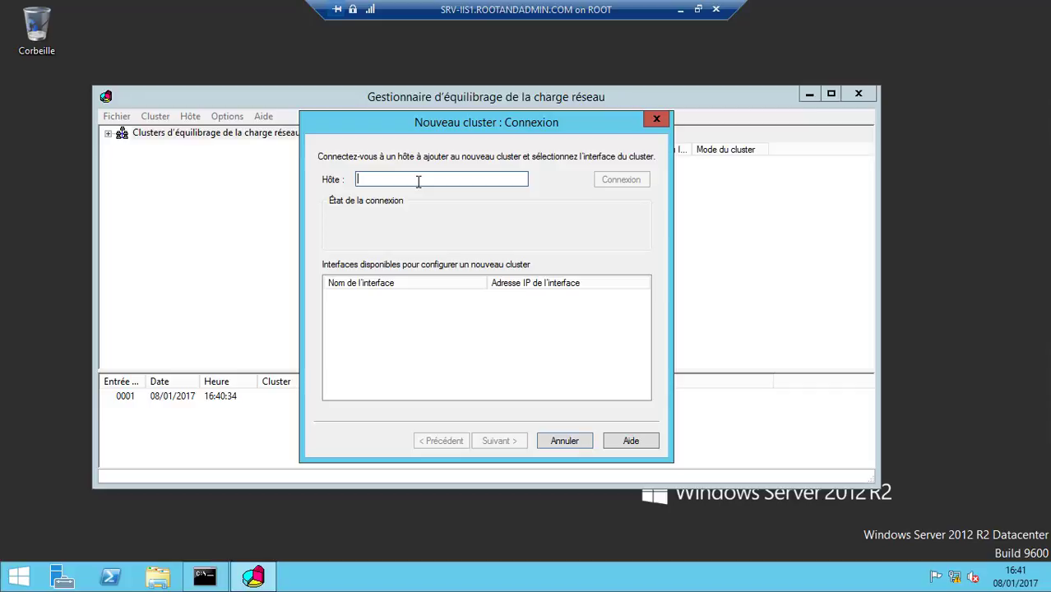
{"action": "type", "text": "localh"}
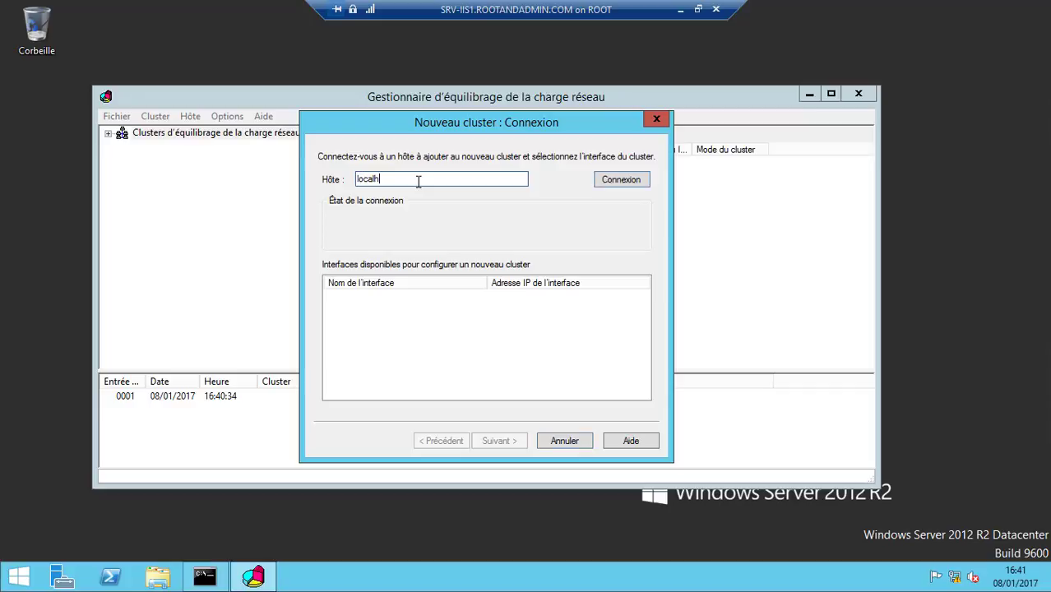
{"action": "type", "text": "ost"}
{"action": "left_click", "coordinate": [605, 184]}
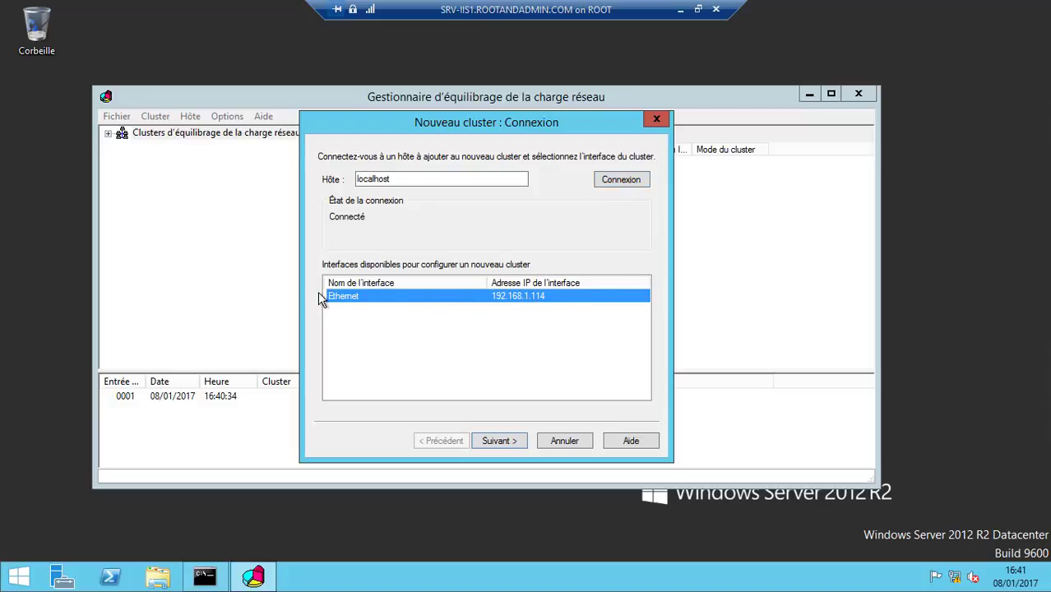
{"action": "key", "text": "Return"}
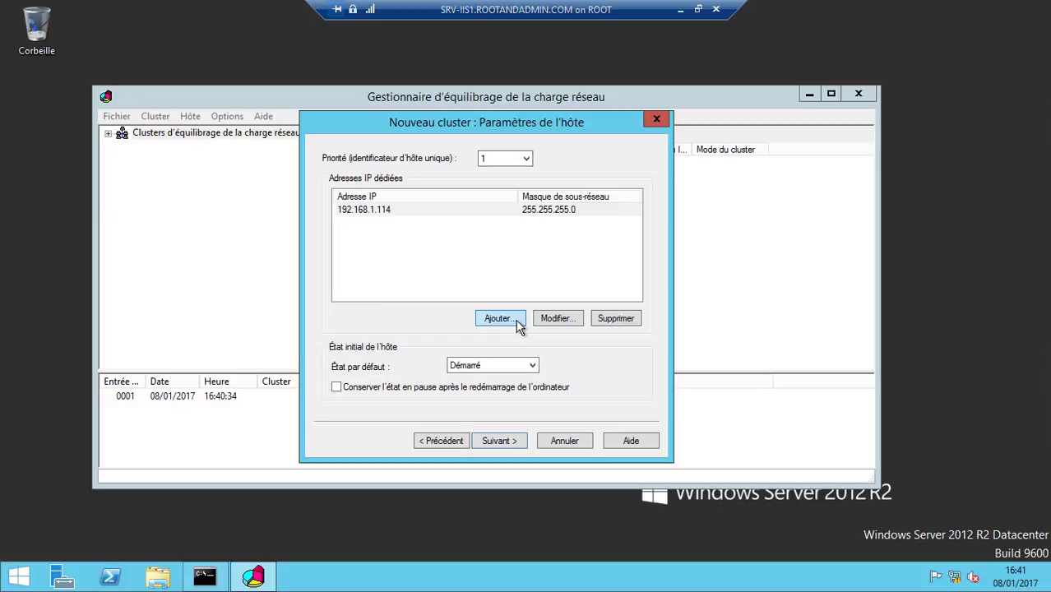
{"action": "left_click", "coordinate": [503, 444]}
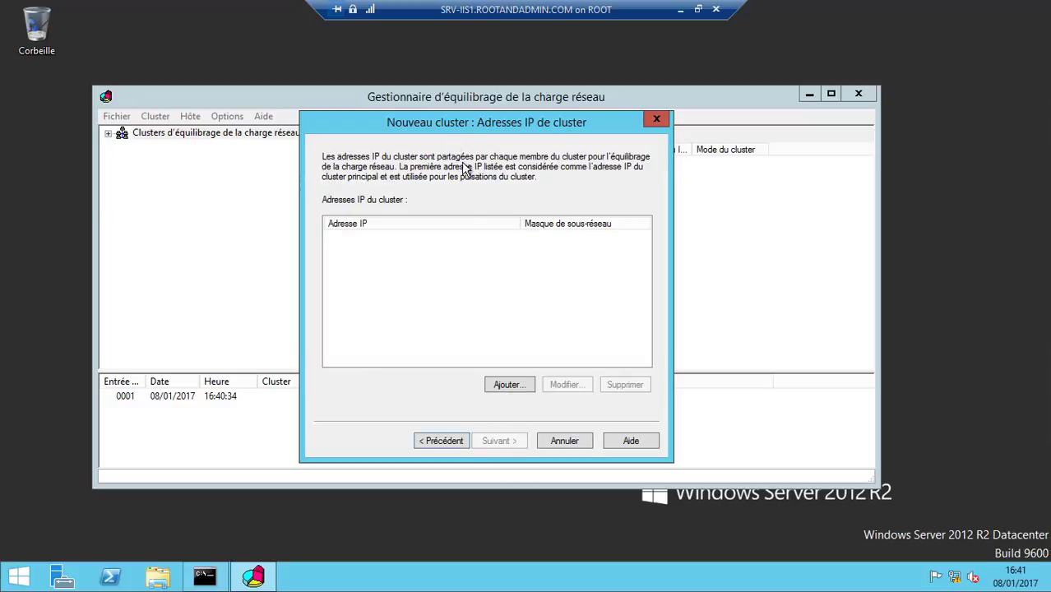
Step: Add the cluster IPv4 address 192.168.1.200 with subnet mask 255.255.255.0 and proceed to the cluster parameters
{"action": "left_click", "coordinate": [509, 385]}
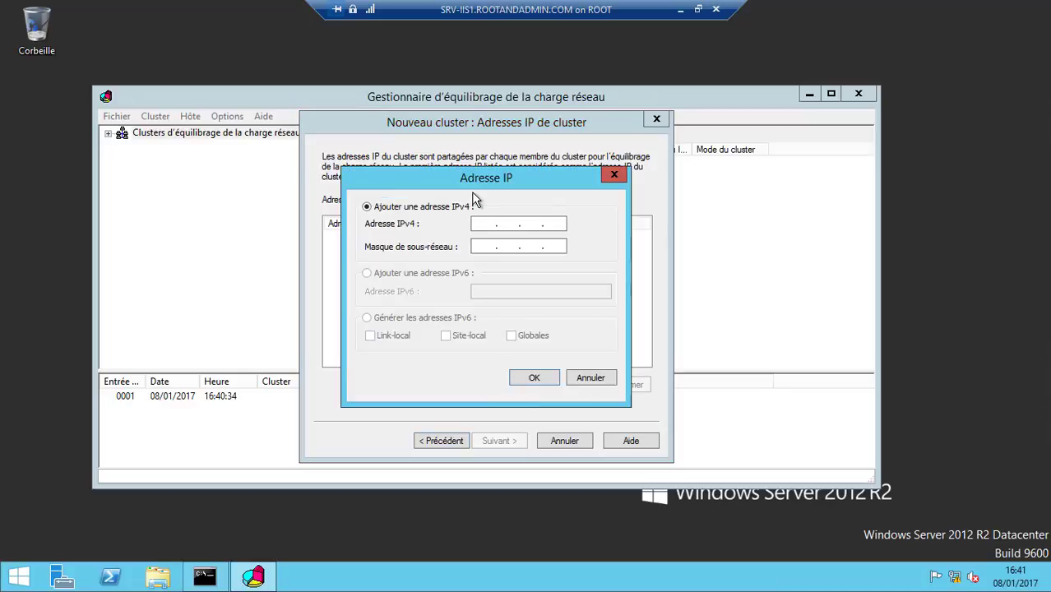
{"action": "left_click", "coordinate": [478, 224]}
{"action": "type", "text": "192.168.1.200"}
{"action": "key", "text": "Tab"}
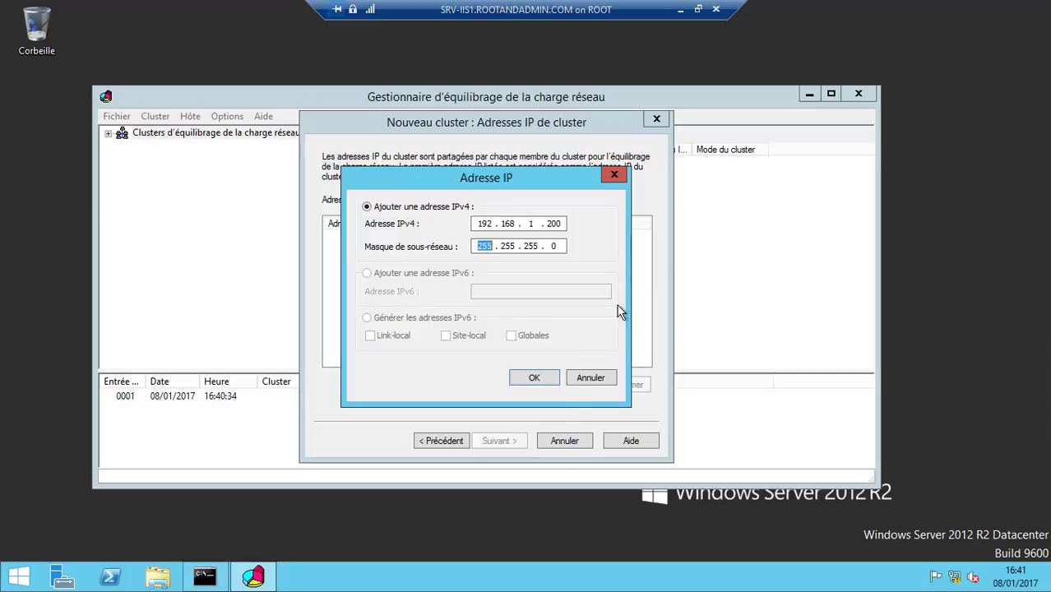
{"action": "left_click", "coordinate": [533, 378]}
{"action": "left_click", "coordinate": [507, 446]}
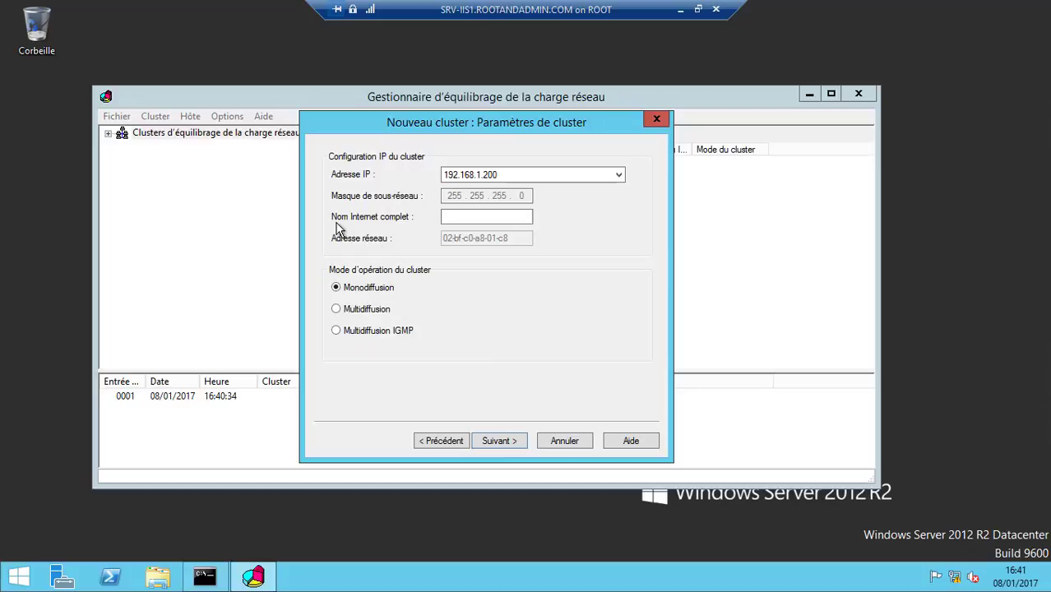
Step: Name the cluster intranet.rootandadmin.com, set its operation mode to Multidiffusion and create it with the default port rule
{"action": "left_click", "coordinate": [483, 218]}
{"action": "type", "text": "intra"}
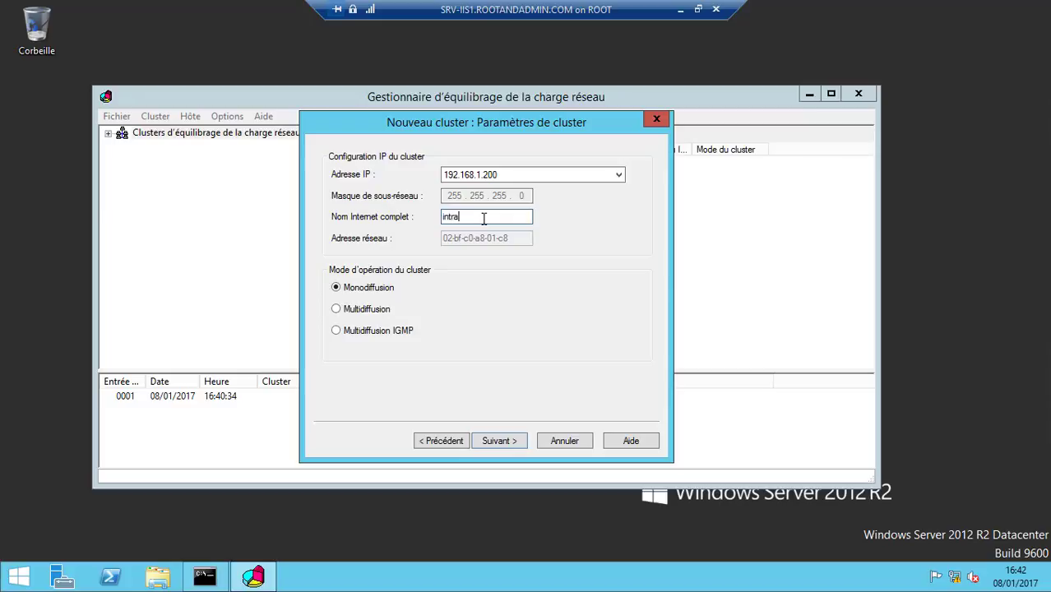
{"action": "type", "text": ".rootandadmin.com"}
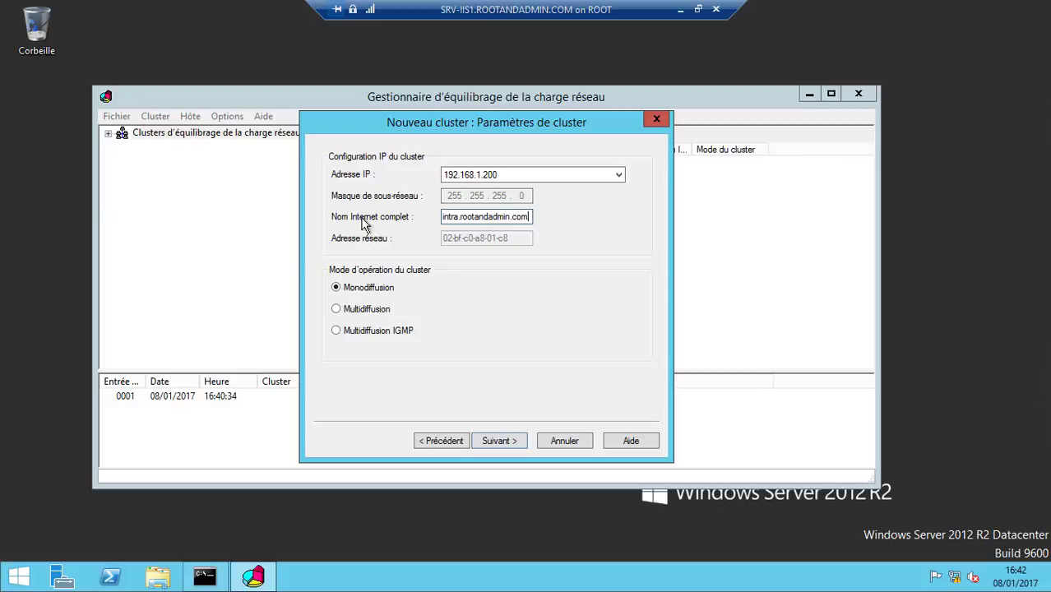
{"action": "left_click", "coordinate": [465, 216]}
{"action": "type", "text": "net"}
{"action": "left_click", "coordinate": [349, 309]}
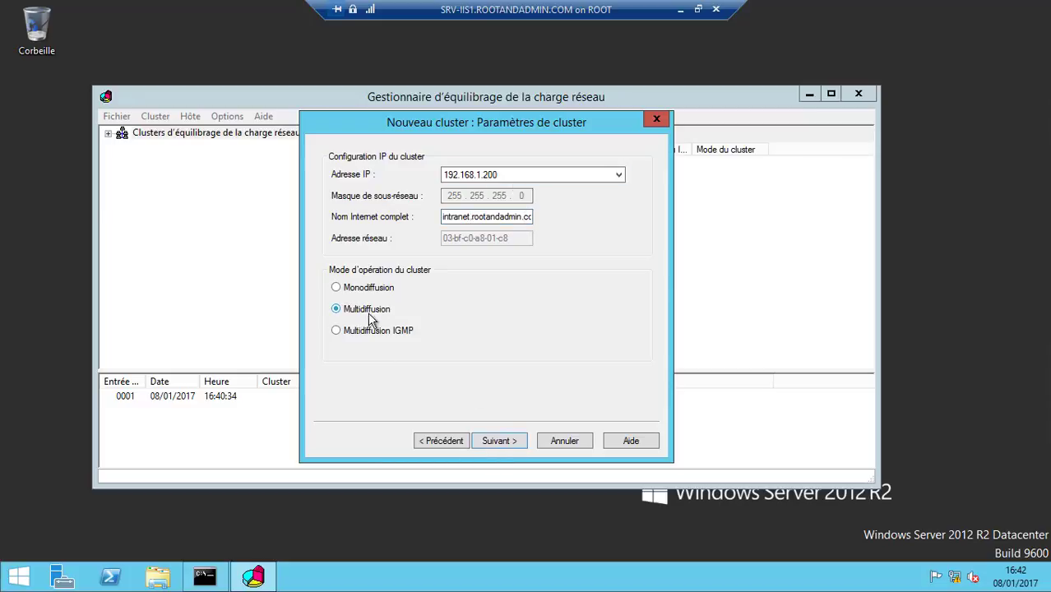
{"action": "left_click", "coordinate": [517, 444]}
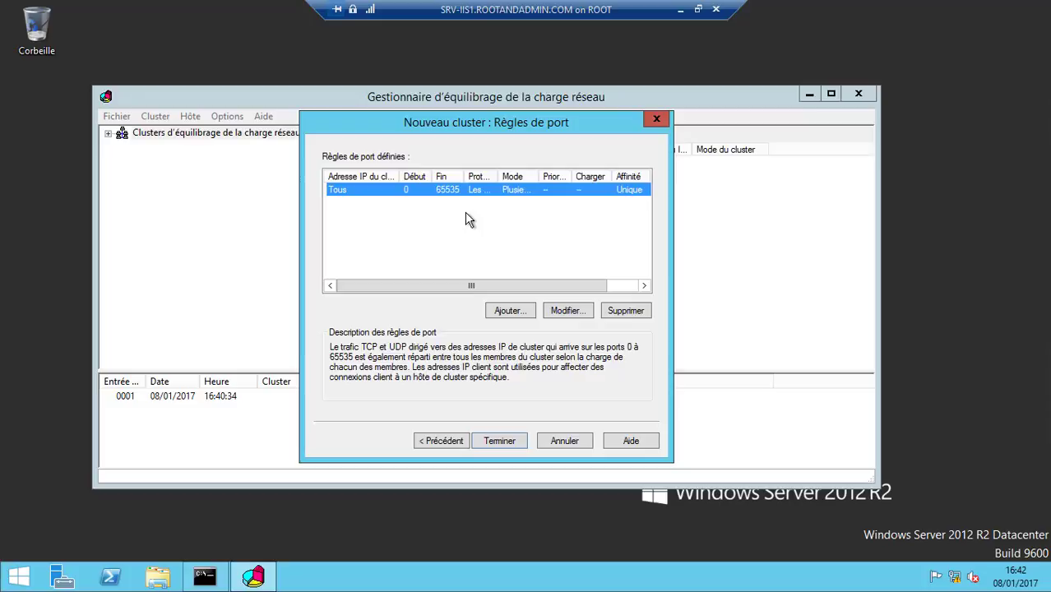
{"action": "left_click", "coordinate": [500, 441]}
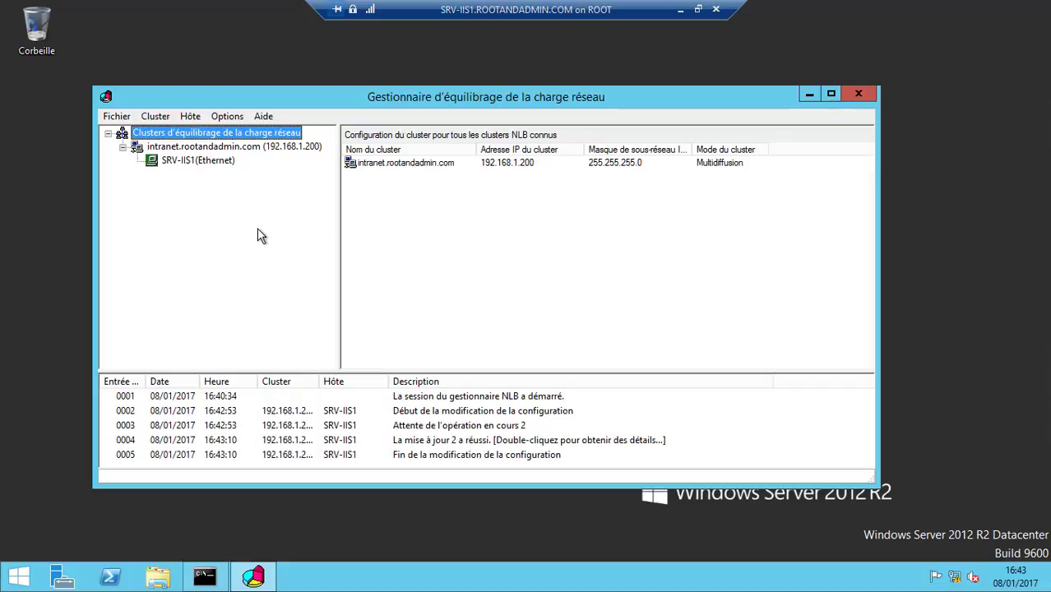
Step: Maximize the load balancing manager and examine the port rules configured on host SRV-IIS1
{"action": "double_click", "coordinate": [462, 110]}
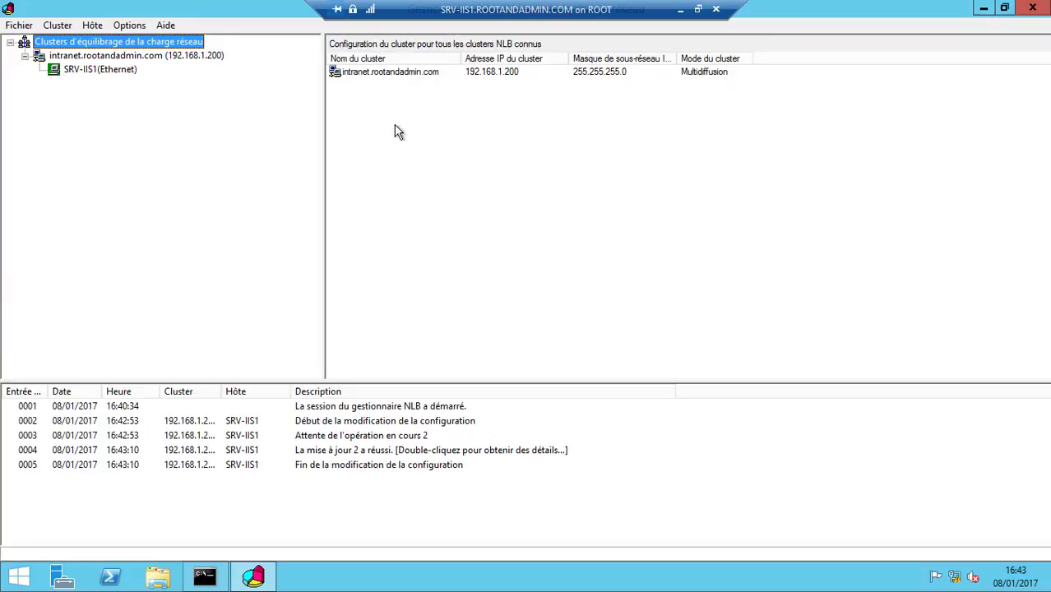
{"action": "left_click", "coordinate": [67, 70]}
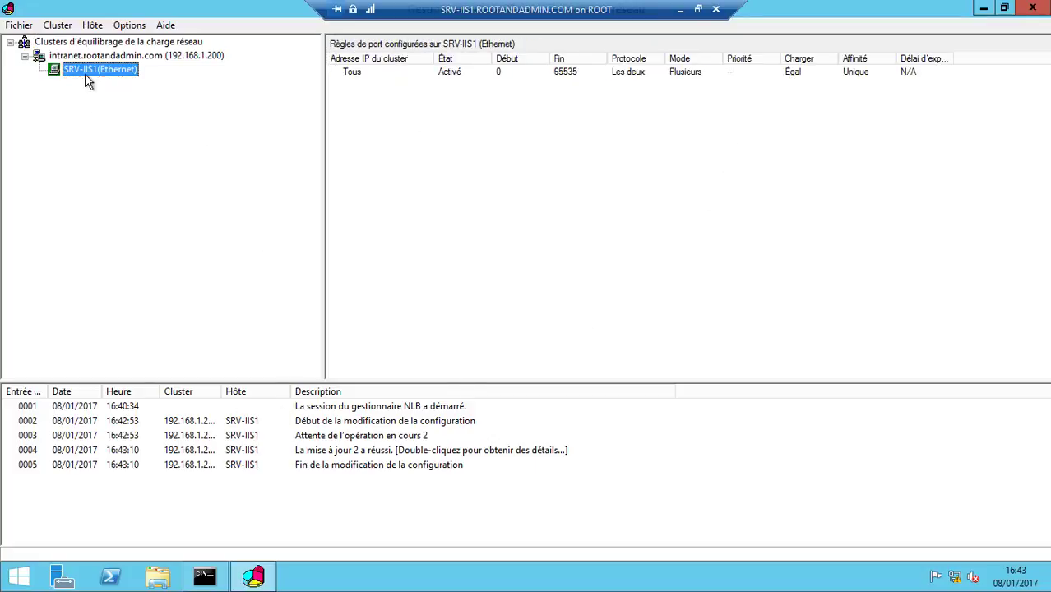
{"action": "left_click", "coordinate": [731, 74]}
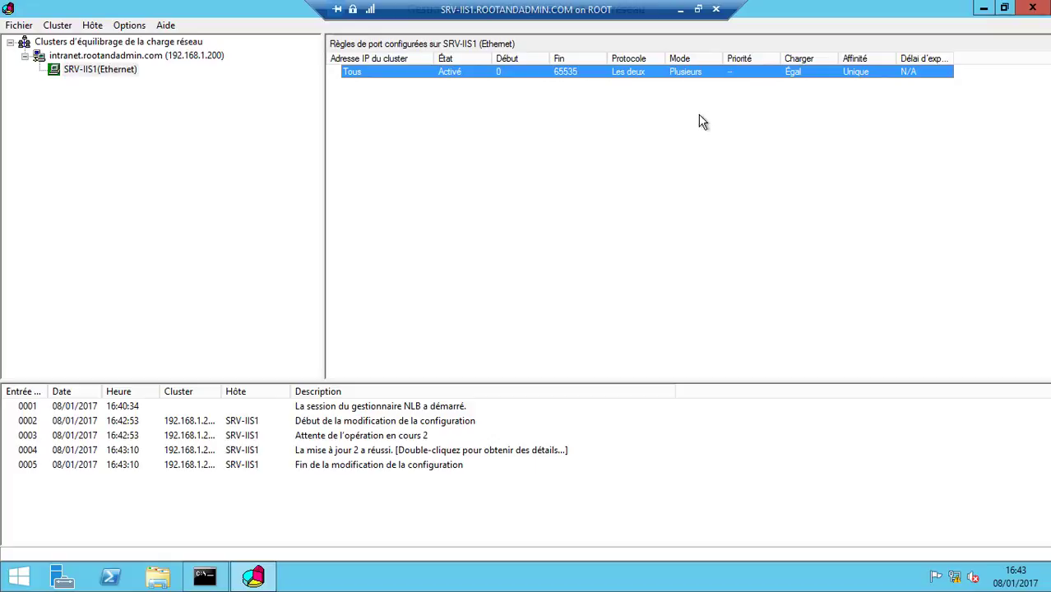
Step: Modify the intranet.rootandadmin.com cluster's port rule to cover the port range 8080 to 8080 and apply the cluster properties
{"action": "right_click", "coordinate": [99, 56]}
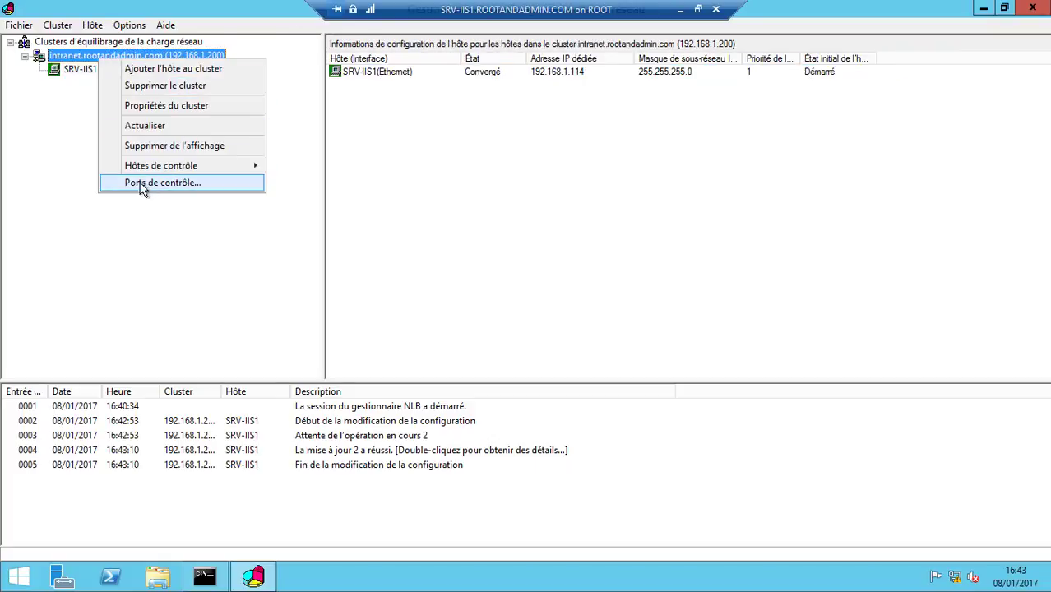
{"action": "left_click", "coordinate": [167, 107]}
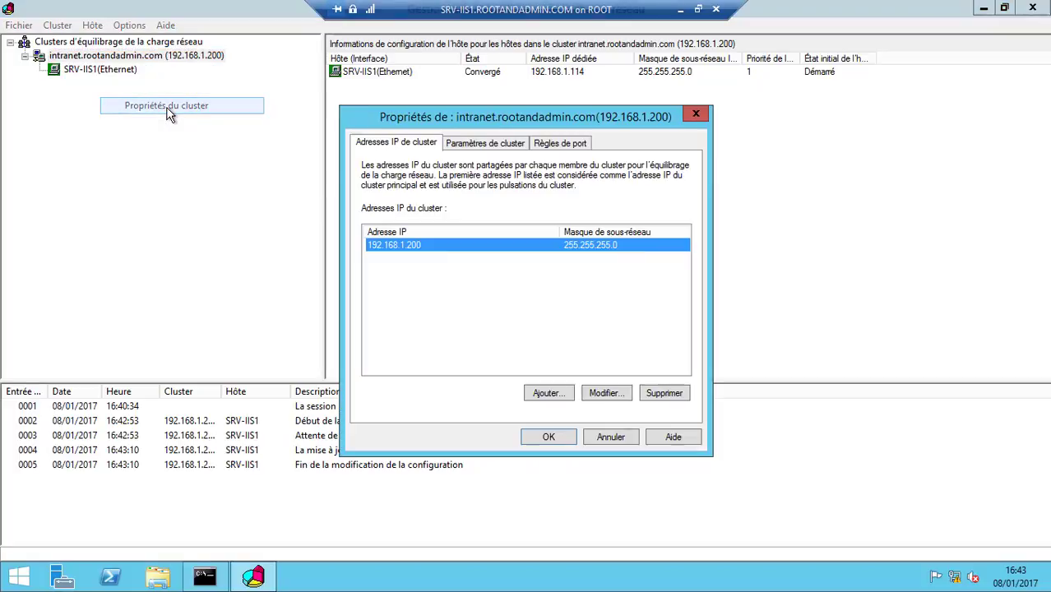
{"action": "left_click", "coordinate": [557, 148]}
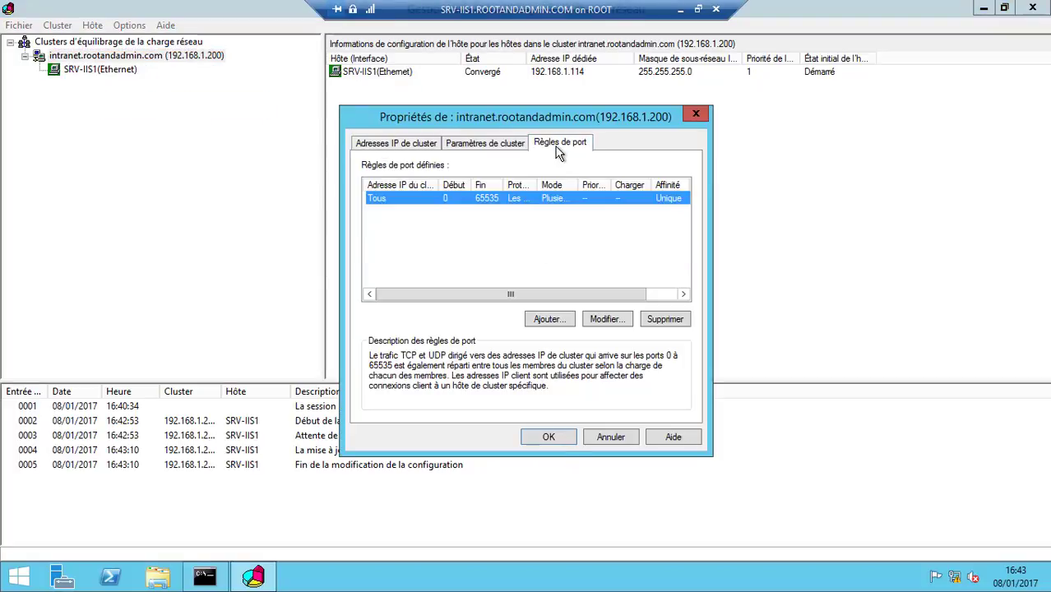
{"action": "left_click", "coordinate": [599, 319]}
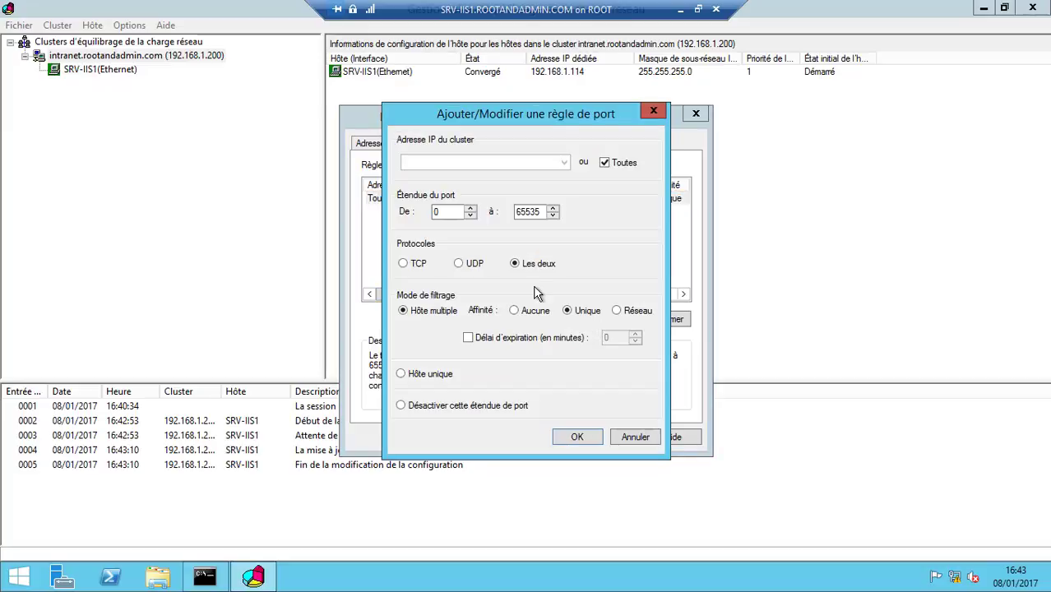
{"action": "left_click_drag", "start_coordinate": [454, 211], "coordinate": [408, 210]}
{"action": "type", "text": "8080"}
{"action": "key", "text": "Tab"}
{"action": "type", "text": "8080"}
{"action": "left_click", "coordinate": [572, 437]}
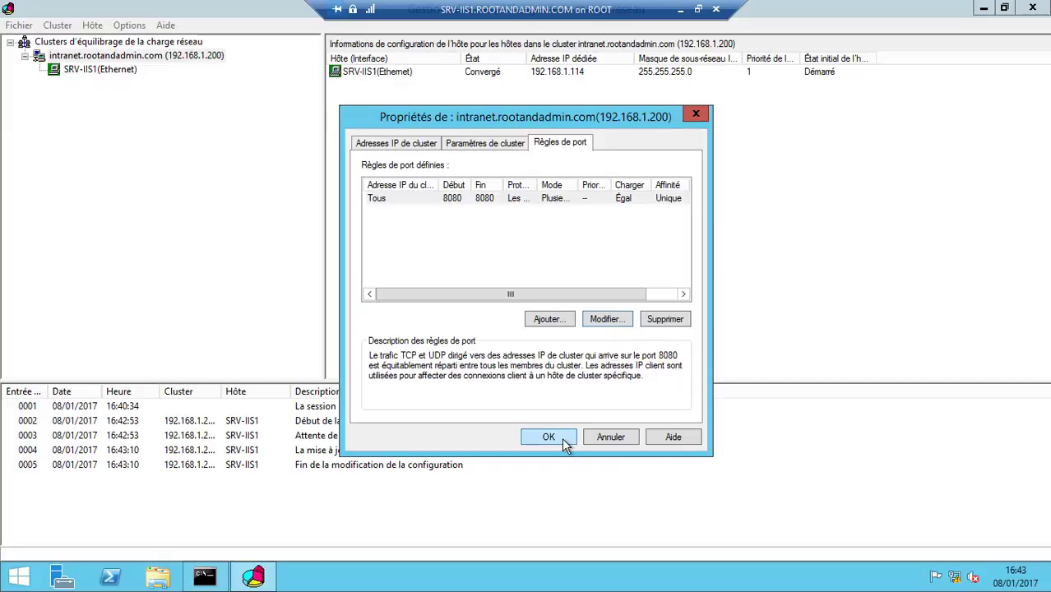
{"action": "left_click", "coordinate": [566, 441]}
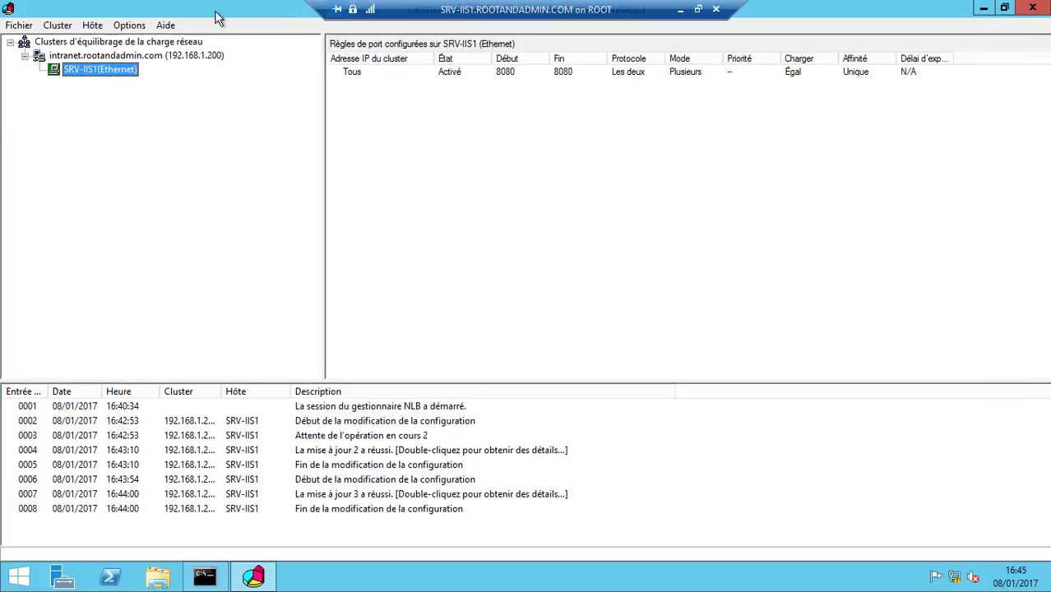
Step: Start adding host srv-iis2 to the intranet.rootandadmin.com cluster, connecting to it and choosing its Ethernet interface
{"action": "right_click", "coordinate": [86, 57]}
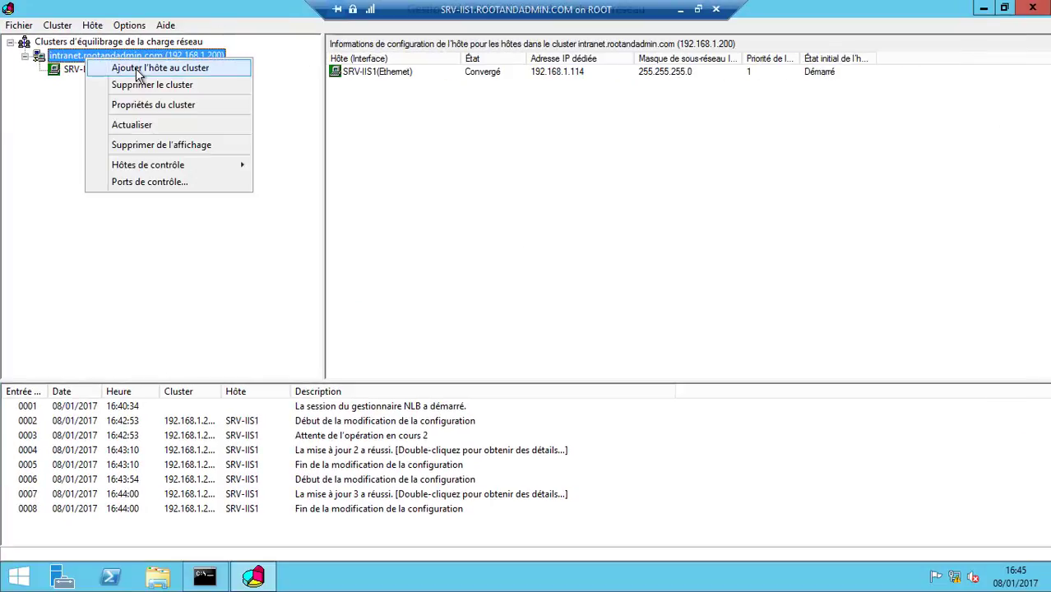
{"action": "left_click", "coordinate": [111, 68]}
{"action": "left_click_drag", "start_coordinate": [558, 123], "coordinate": [609, 151]}
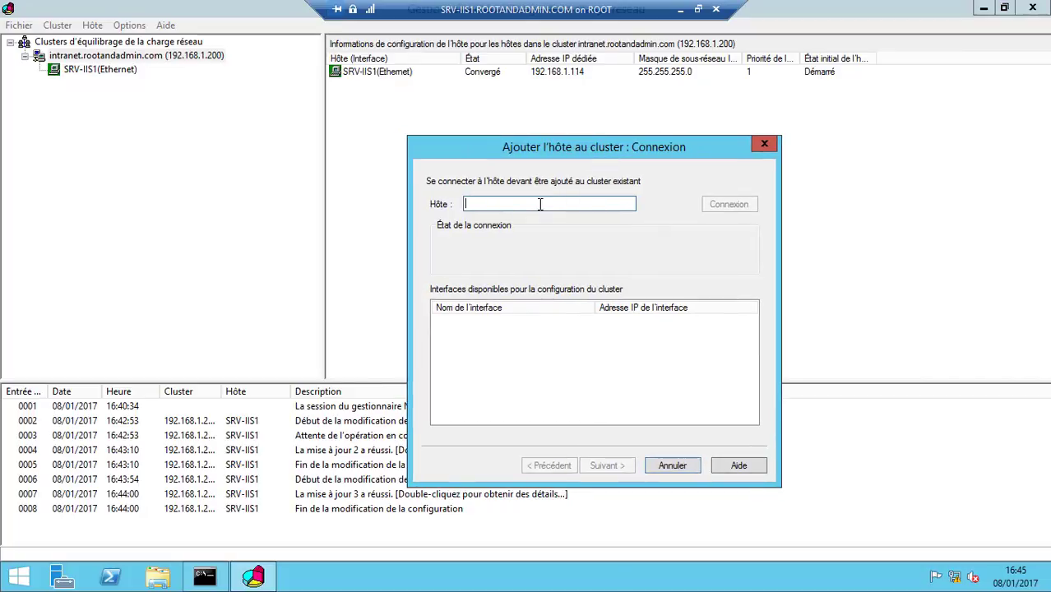
{"action": "type", "text": "srv"}
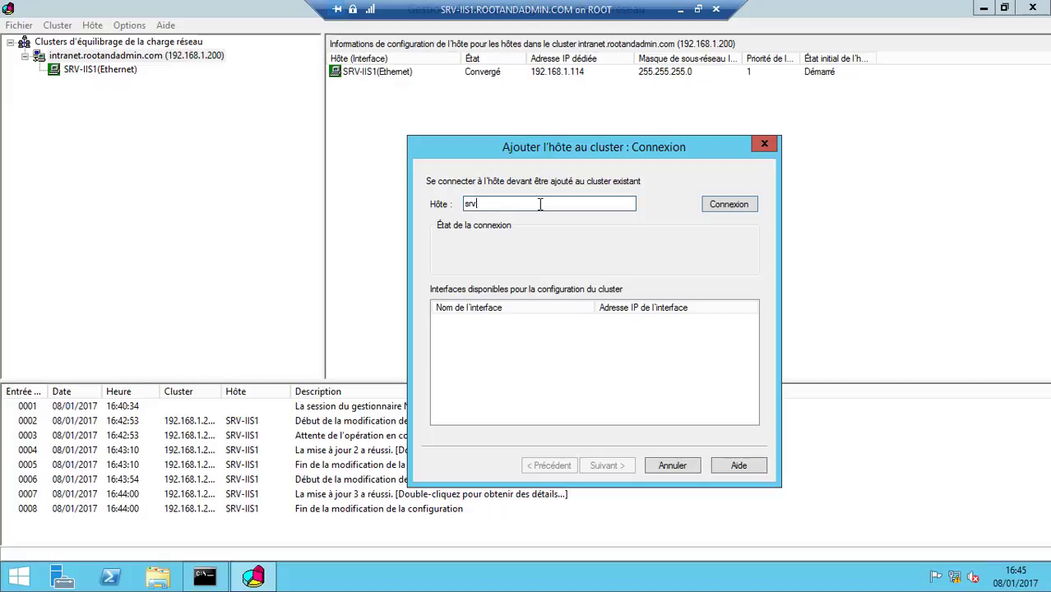
{"action": "type", "text": "-iis2"}
{"action": "left_click", "coordinate": [710, 207]}
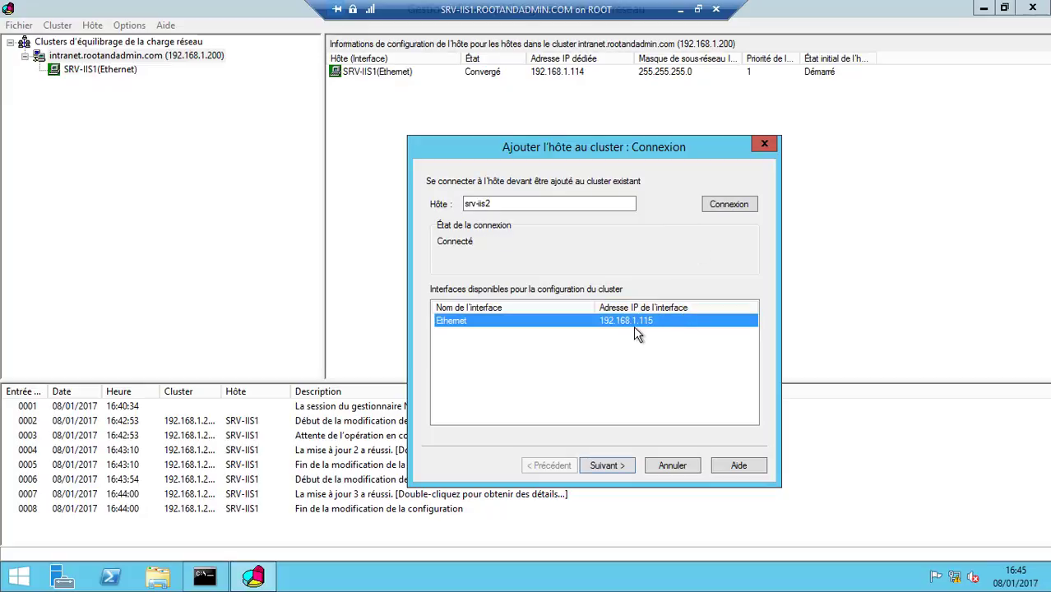
{"action": "left_click", "coordinate": [606, 466]}
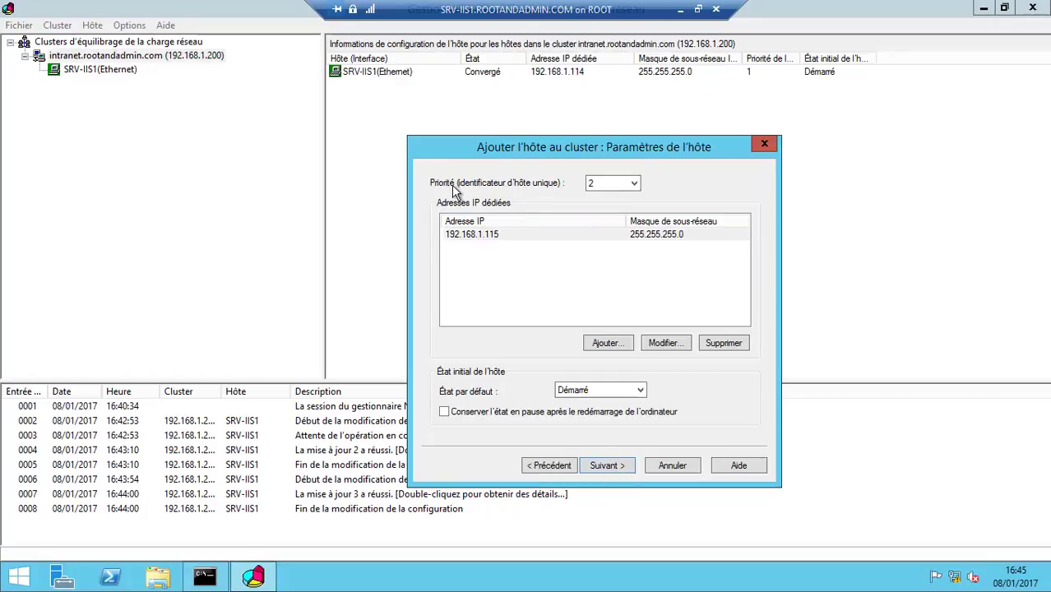
Step: Keep host priority 2 and the port 8080 rule, and finish adding SRV-IIS2 to the cluster
{"action": "left_click", "coordinate": [633, 185]}
{"action": "left_click", "coordinate": [633, 185]}
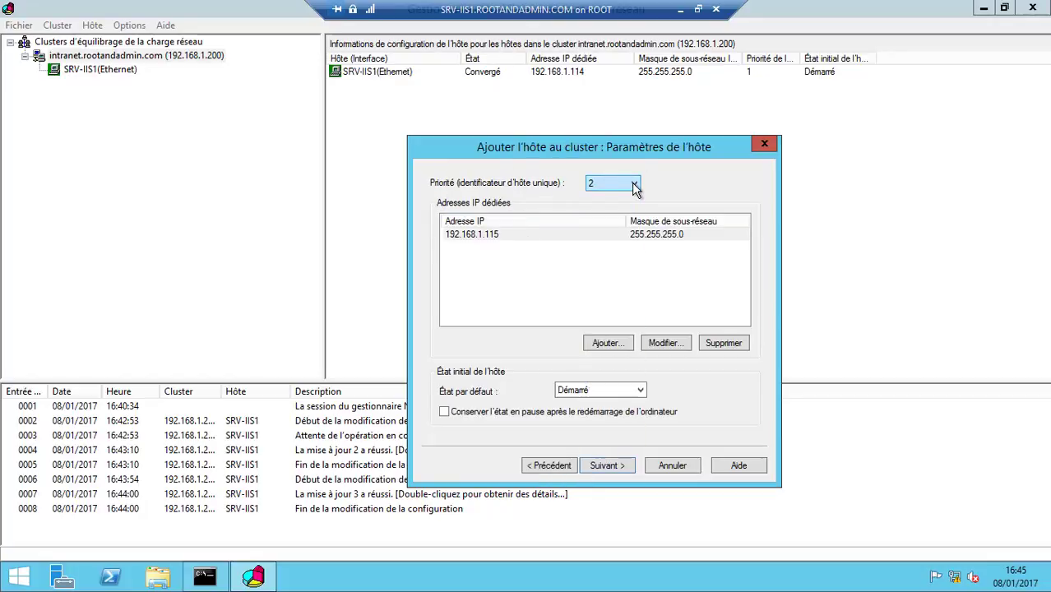
{"action": "left_click", "coordinate": [633, 186]}
{"action": "left_click", "coordinate": [616, 465]}
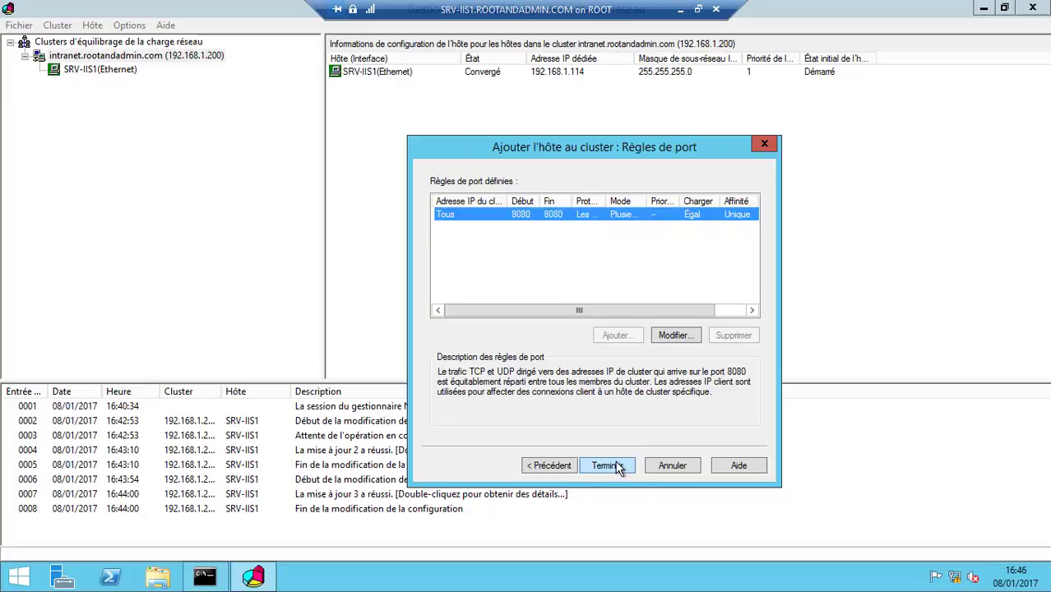
{"action": "left_click", "coordinate": [608, 465]}
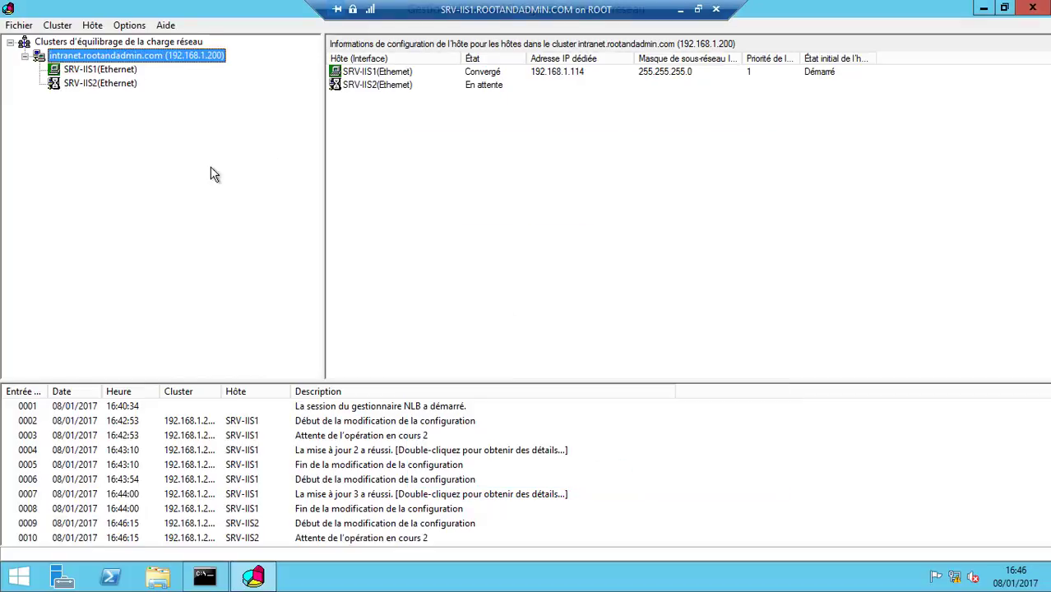
Step: Switch to Hyper-V Manager and connect to the DC-01 virtual machine in full screen
{"action": "left_click", "coordinate": [680, 9]}
{"action": "mouse_move", "coordinate": [623, 578]}
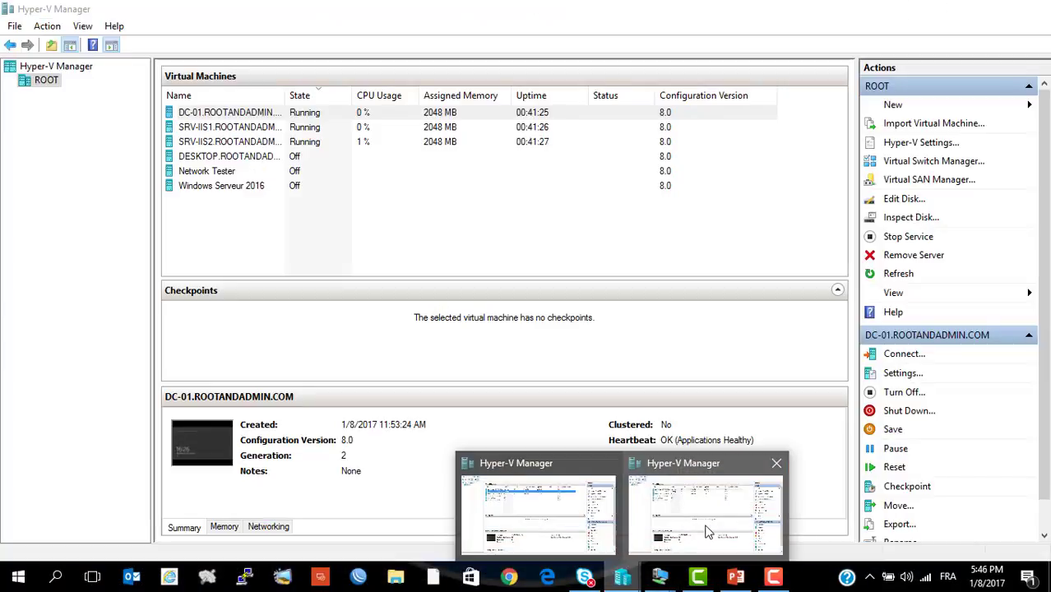
{"action": "left_click", "coordinate": [705, 526]}
{"action": "double_click", "coordinate": [196, 111]}
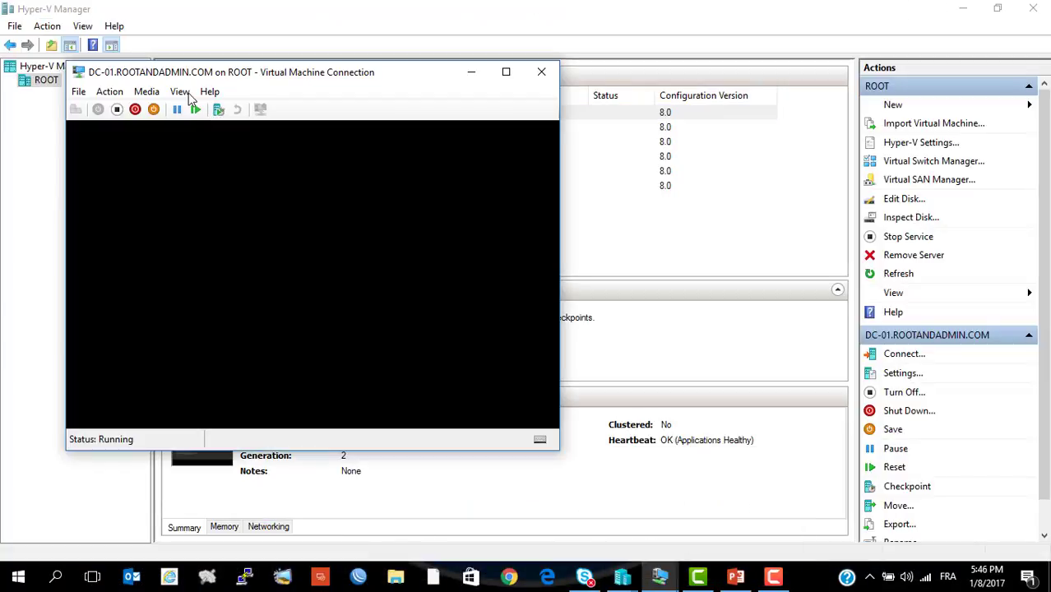
{"action": "left_click", "coordinate": [189, 93]}
{"action": "left_click", "coordinate": [196, 109]}
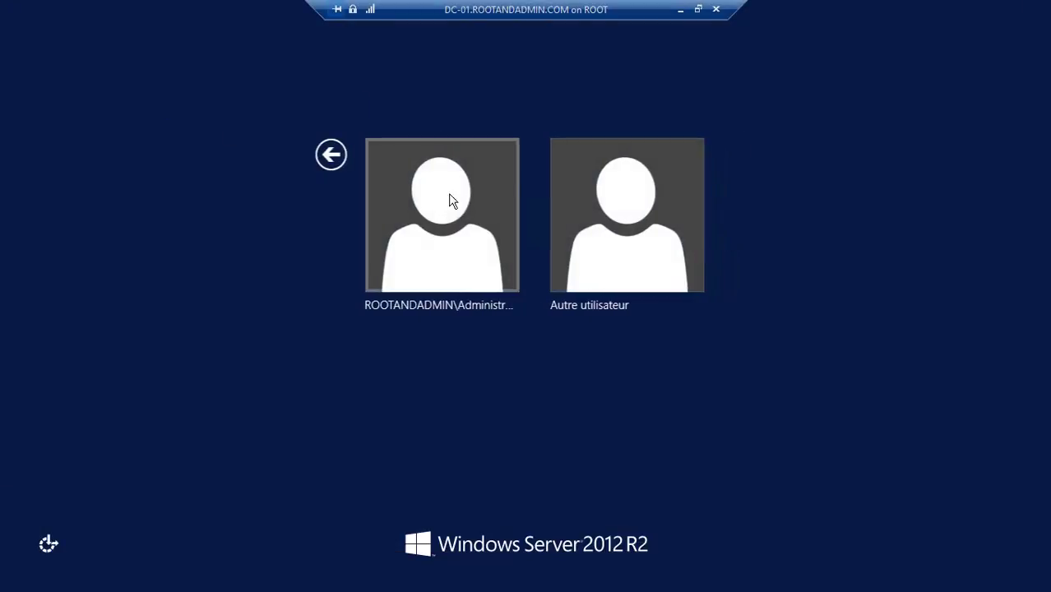
Step: Sign in to DC-01 with the domain administrator's password and cancel the unexpected shutdown dialog in full screen
{"action": "left_click", "coordinate": [464, 217]}
{"action": "type", "text": "•••"}
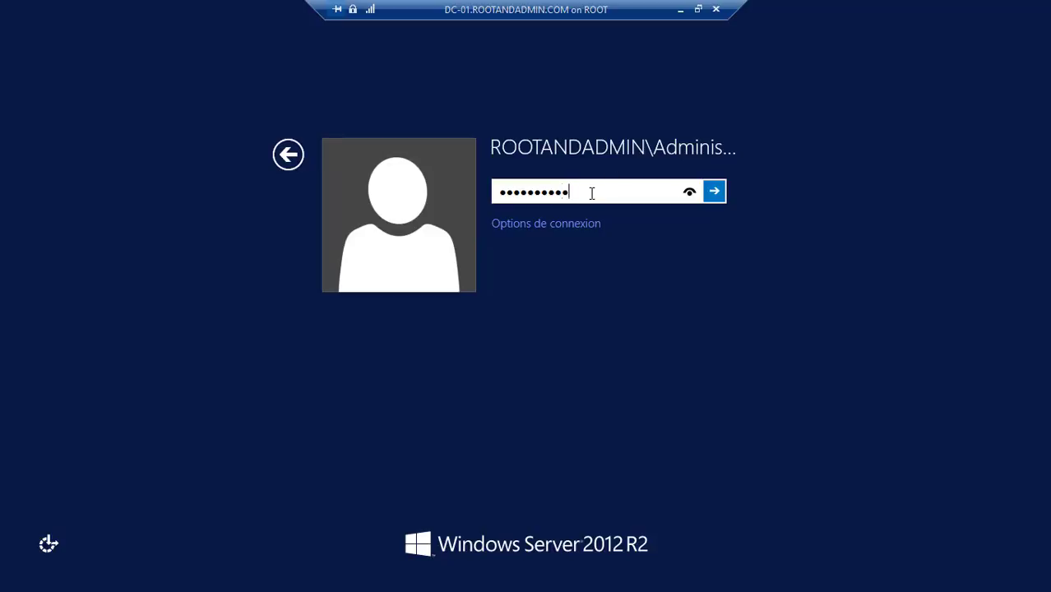
{"action": "key", "text": "Return"}
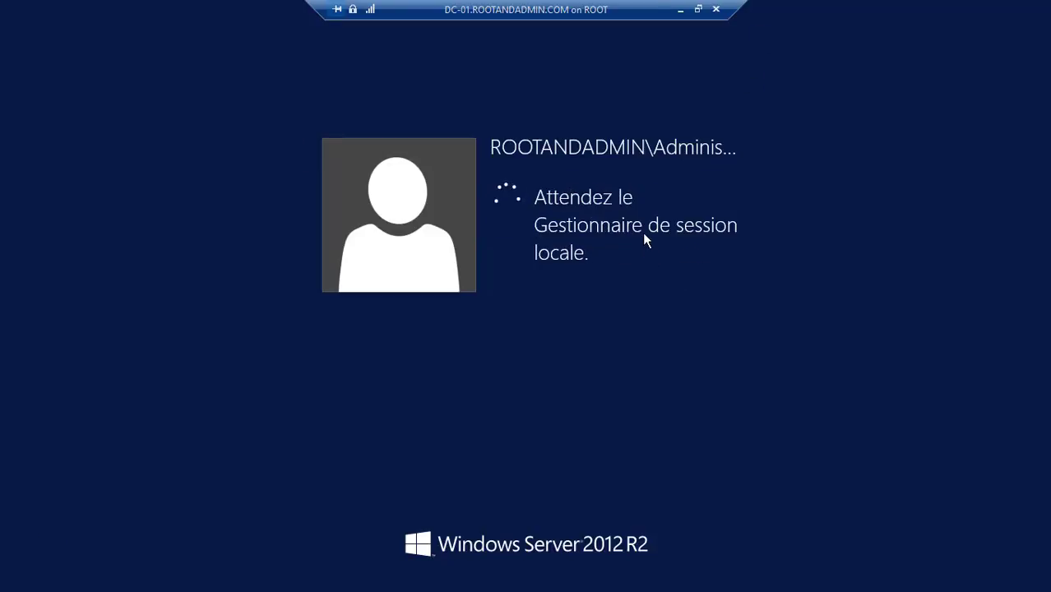
{"action": "left_click", "coordinate": [680, 9]}
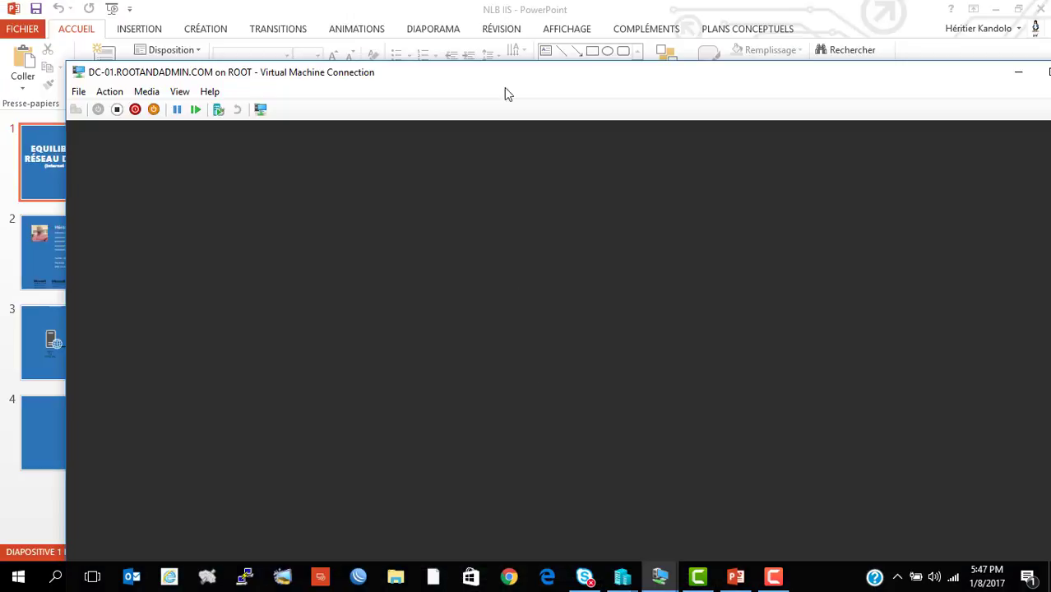
{"action": "left_click", "coordinate": [180, 91]}
{"action": "left_click", "coordinate": [218, 108]}
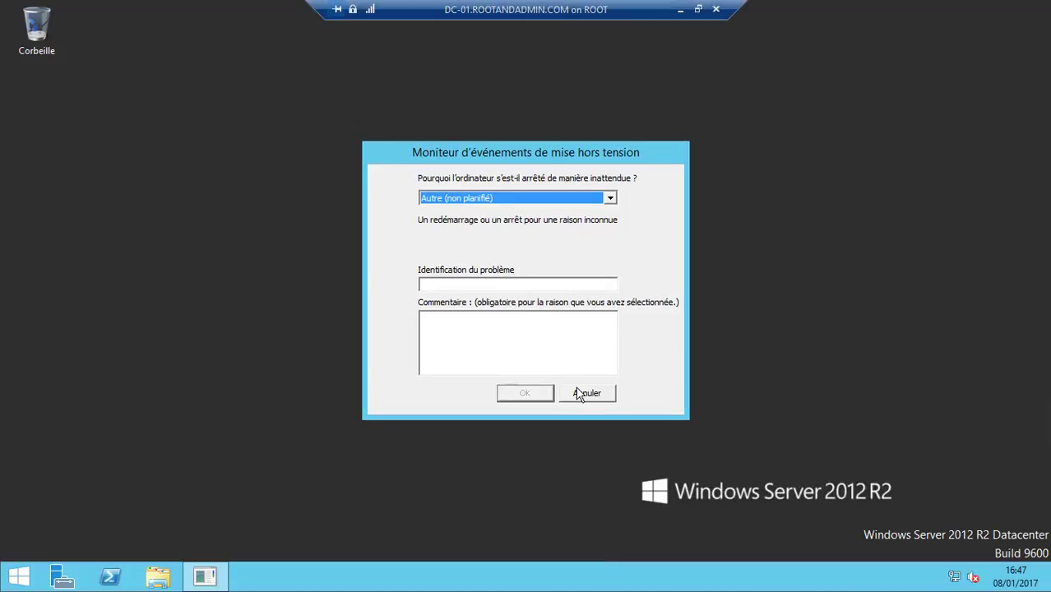
{"action": "left_click", "coordinate": [585, 393]}
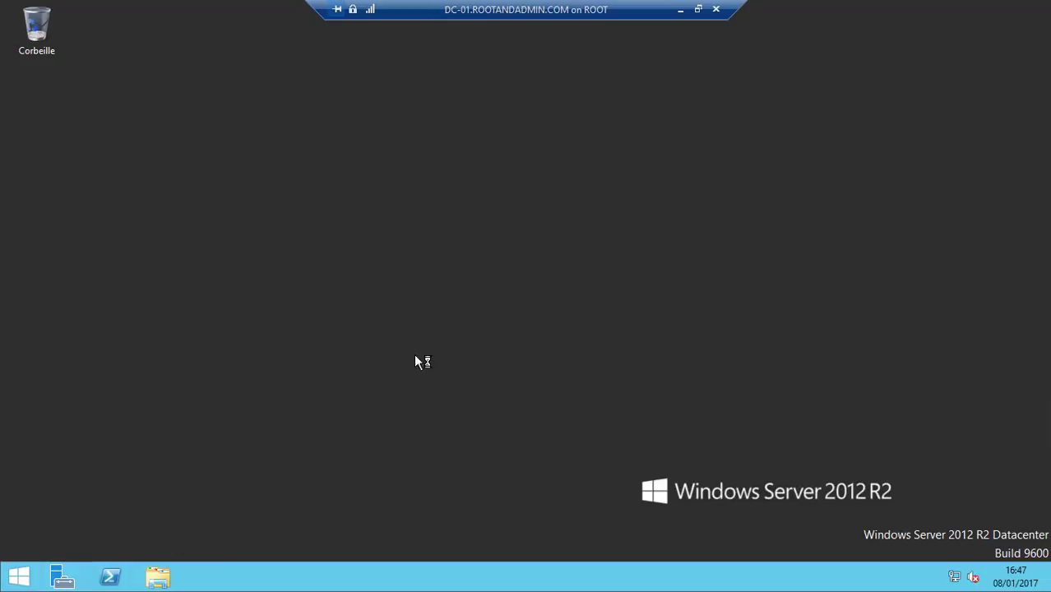
Step: Open the Outils d'administration folder on DC-01, maximize it and launch the DNS console
{"action": "left_click", "coordinate": [18, 577]}
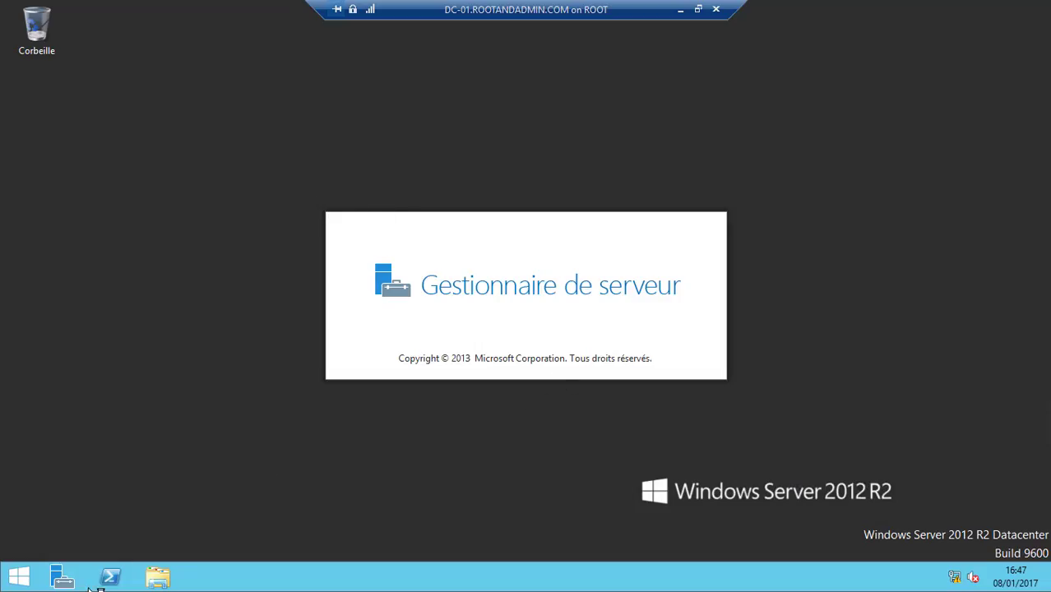
{"action": "key", "text": "super"}
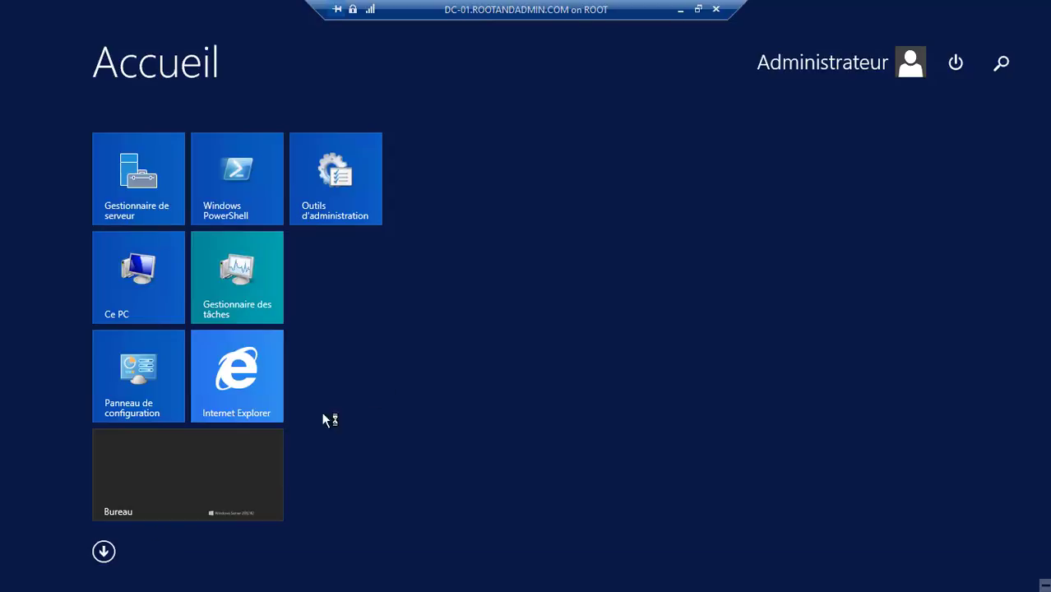
{"action": "left_click", "coordinate": [144, 514]}
{"action": "left_click", "coordinate": [18, 576]}
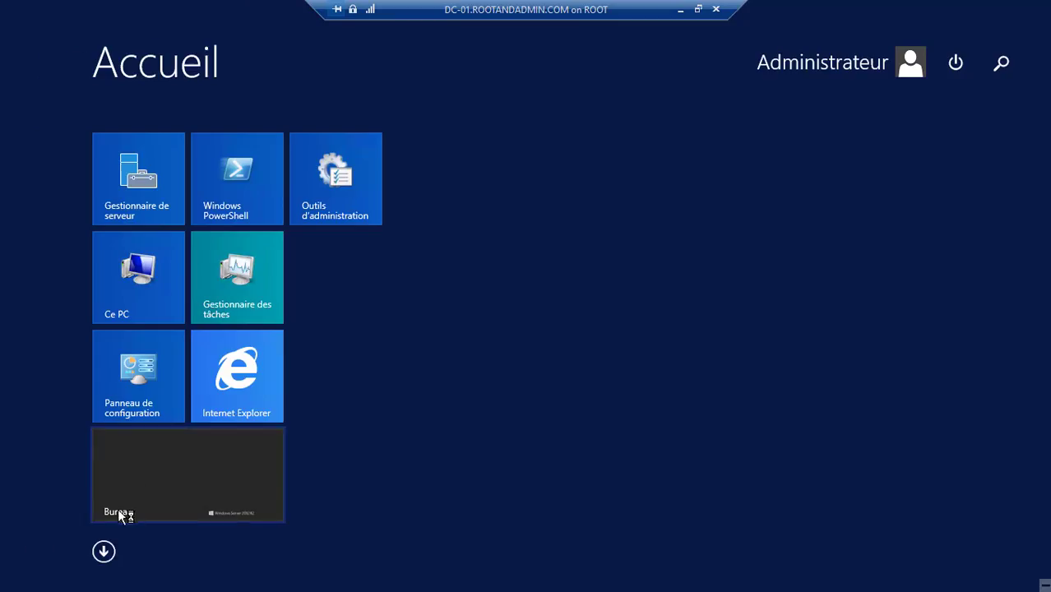
{"action": "left_click", "coordinate": [103, 551]}
{"action": "left_click", "coordinate": [408, 298]}
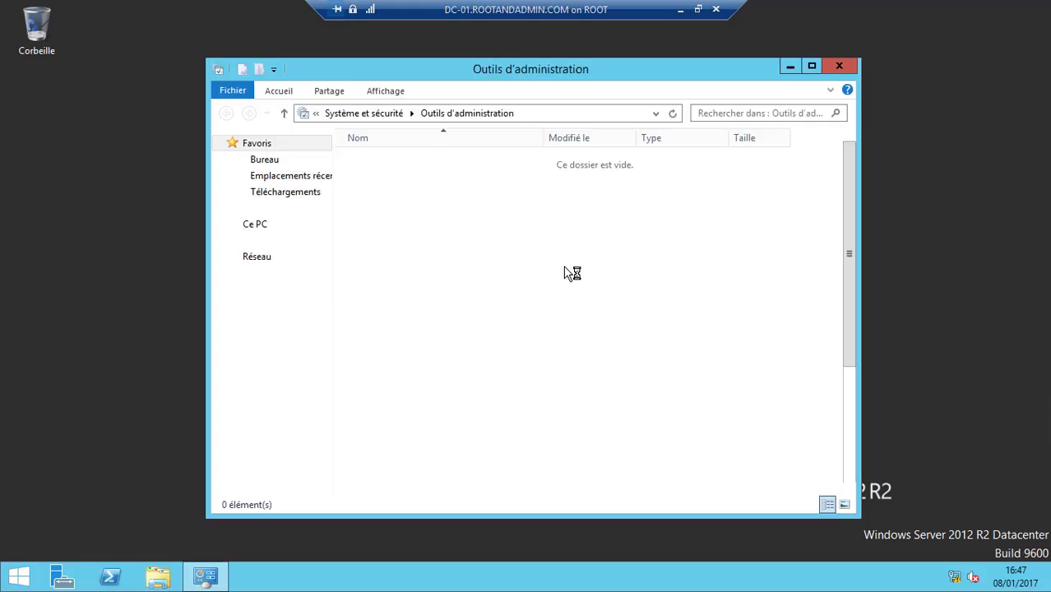
{"action": "double_click", "coordinate": [497, 70]}
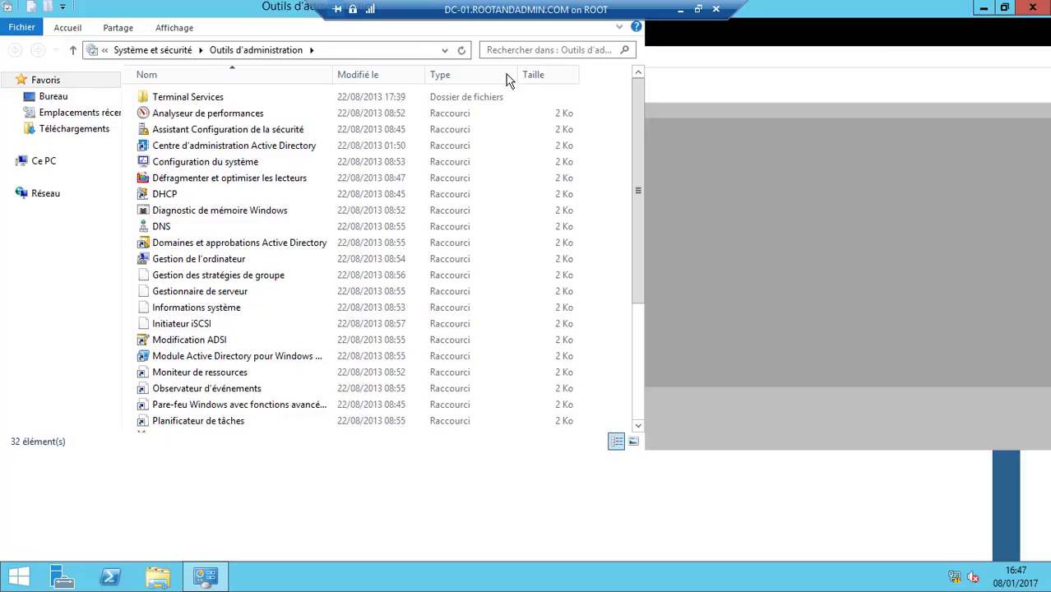
{"action": "double_click", "coordinate": [158, 227]}
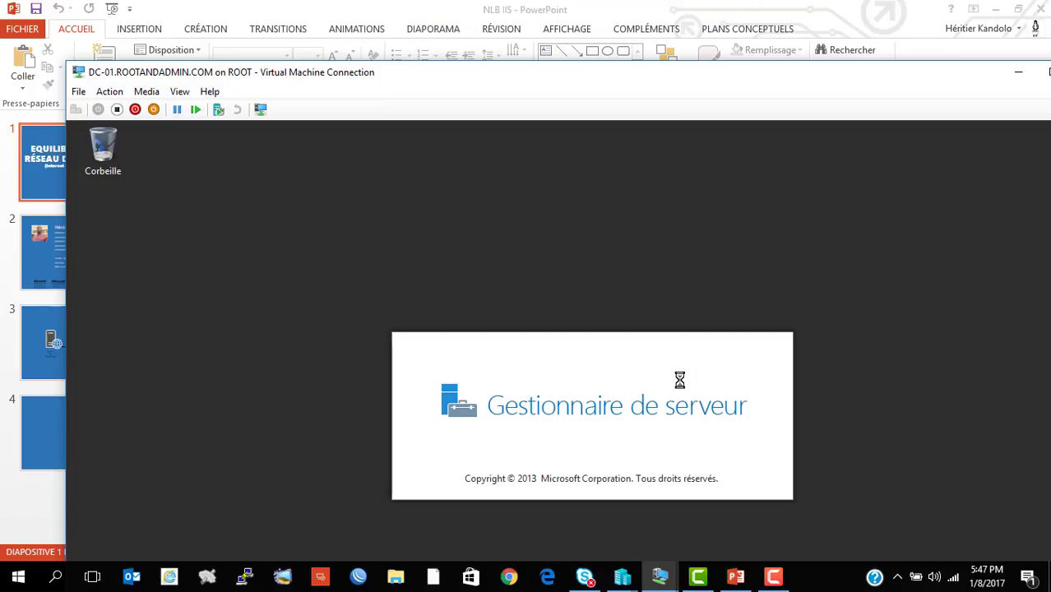
Step: Switch to the SRV-IIS1 virtual machine and examine the port rules of cluster hosts SRV-IIS1 and SRV-IIS2
{"action": "mouse_move", "coordinate": [668, 582]}
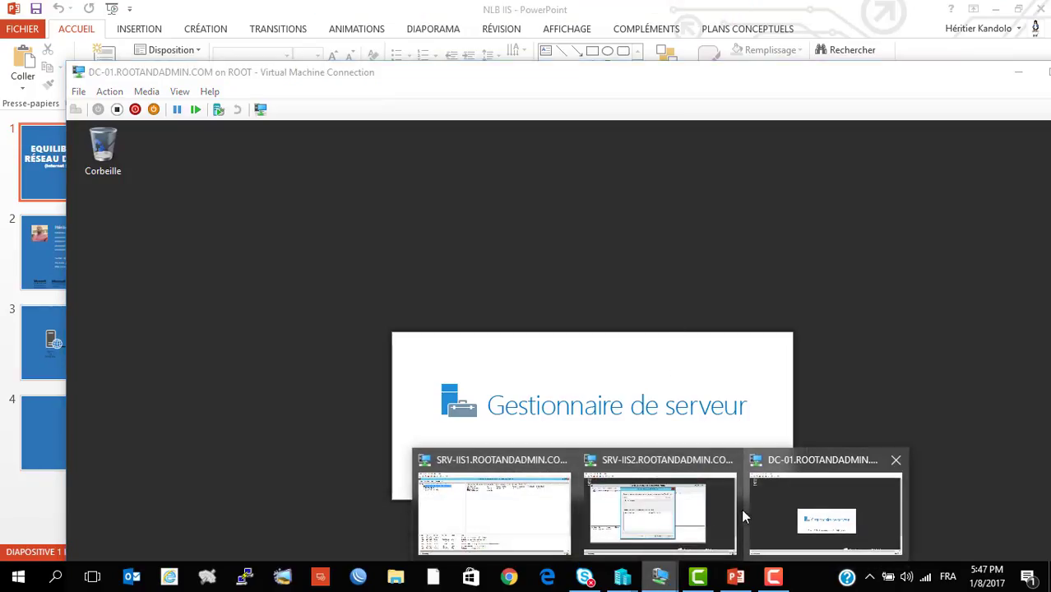
{"action": "left_click", "coordinate": [483, 505]}
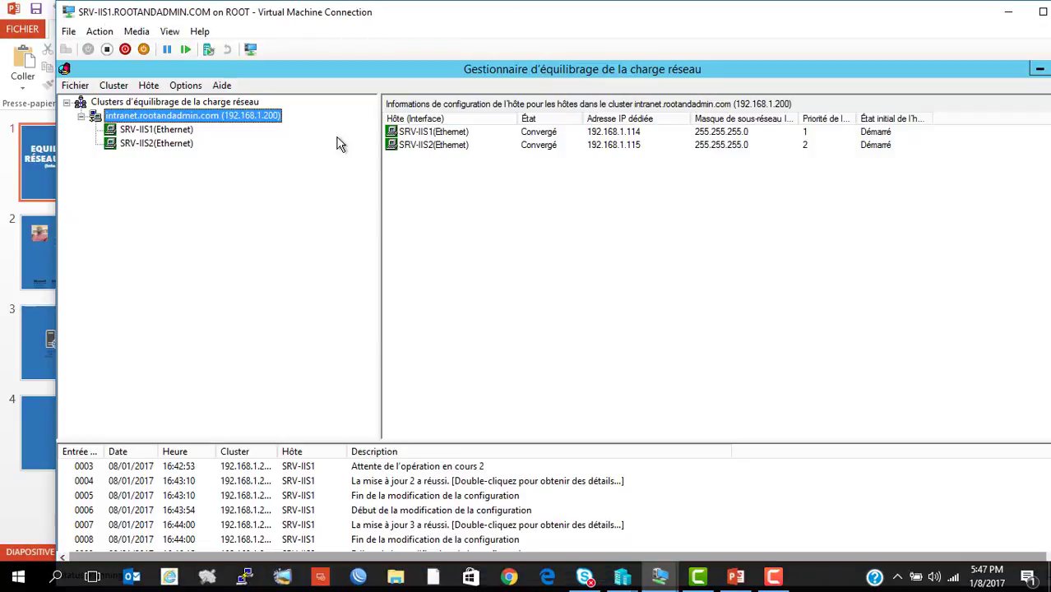
{"action": "left_click", "coordinate": [177, 132]}
{"action": "left_click", "coordinate": [175, 143]}
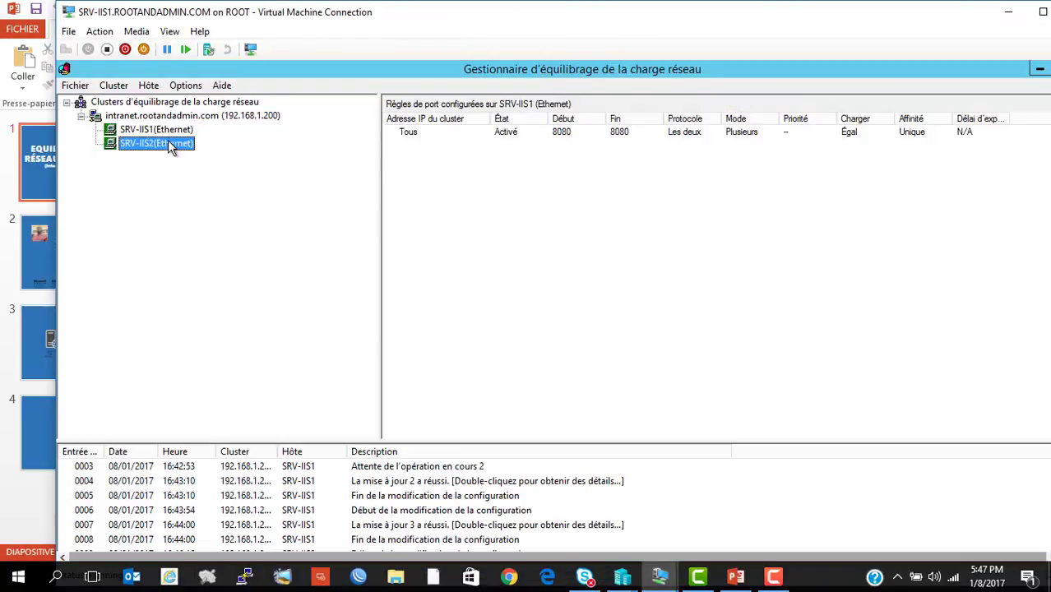
{"action": "left_click", "coordinate": [171, 132]}
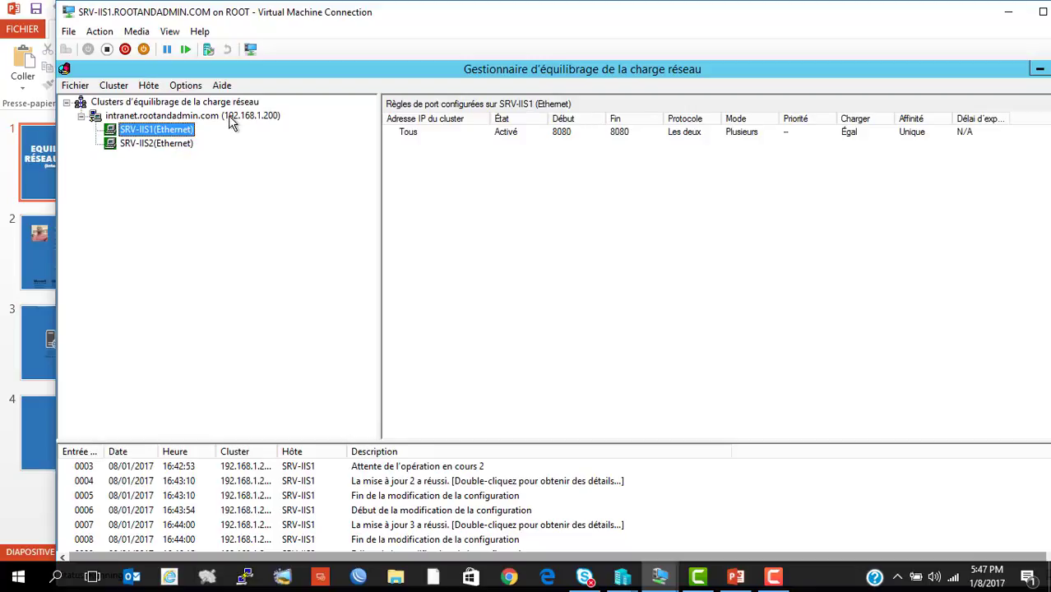
Step: Display the host status of the intranet.rootandadmin.com cluster and switch the SRV-IIS1 virtual machine to full screen
{"action": "left_click", "coordinate": [230, 115]}
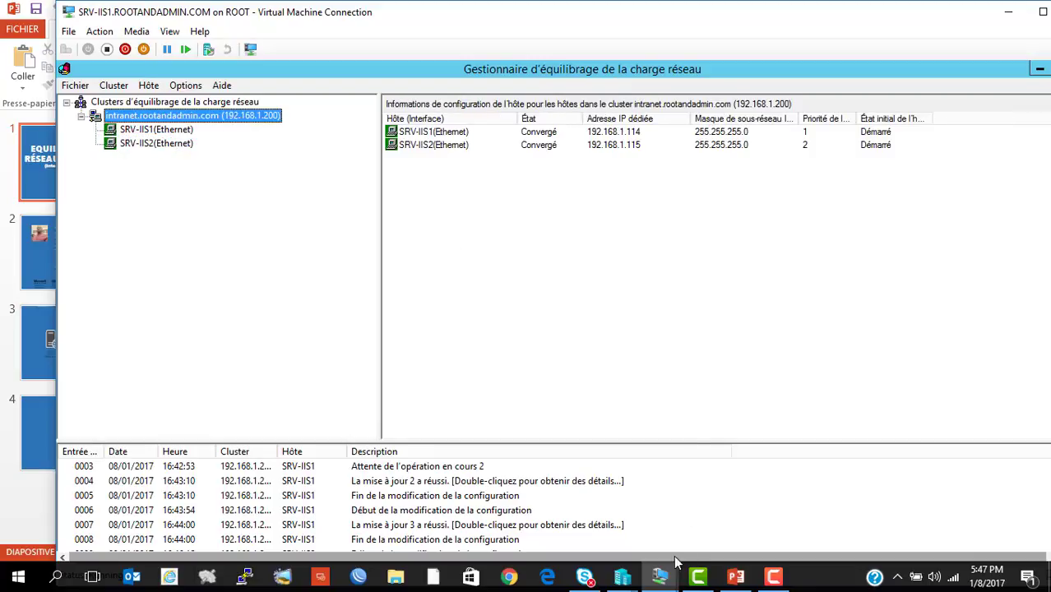
{"action": "mouse_move", "coordinate": [661, 575]}
{"action": "left_click", "coordinate": [169, 32]}
{"action": "left_click", "coordinate": [210, 44]}
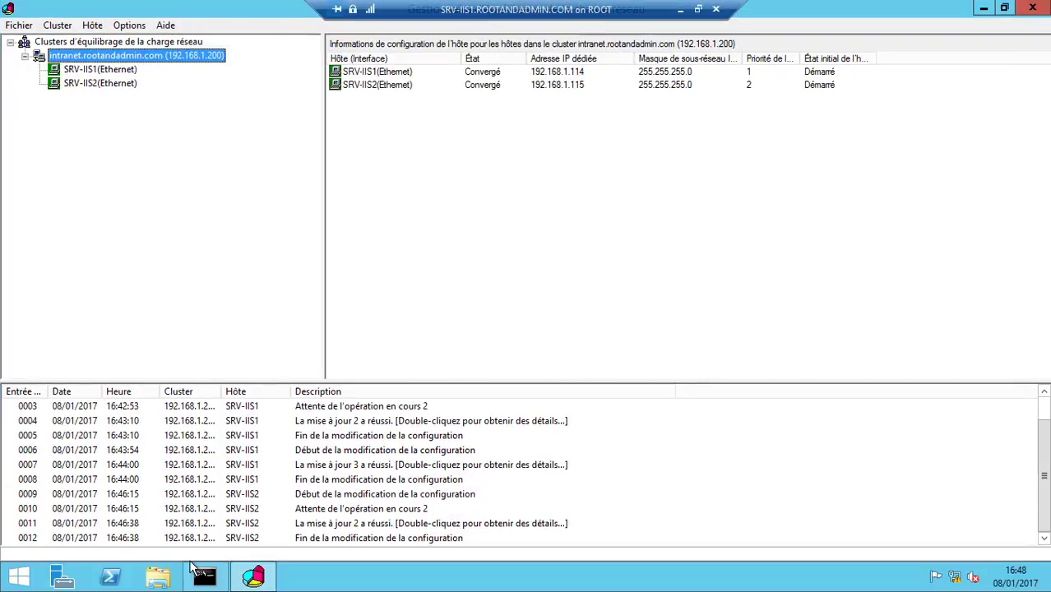
Step: Launch Internet Explorer on SRV-IIS1 and browse to the cluster address 192.168.1.200
{"action": "left_click", "coordinate": [16, 578]}
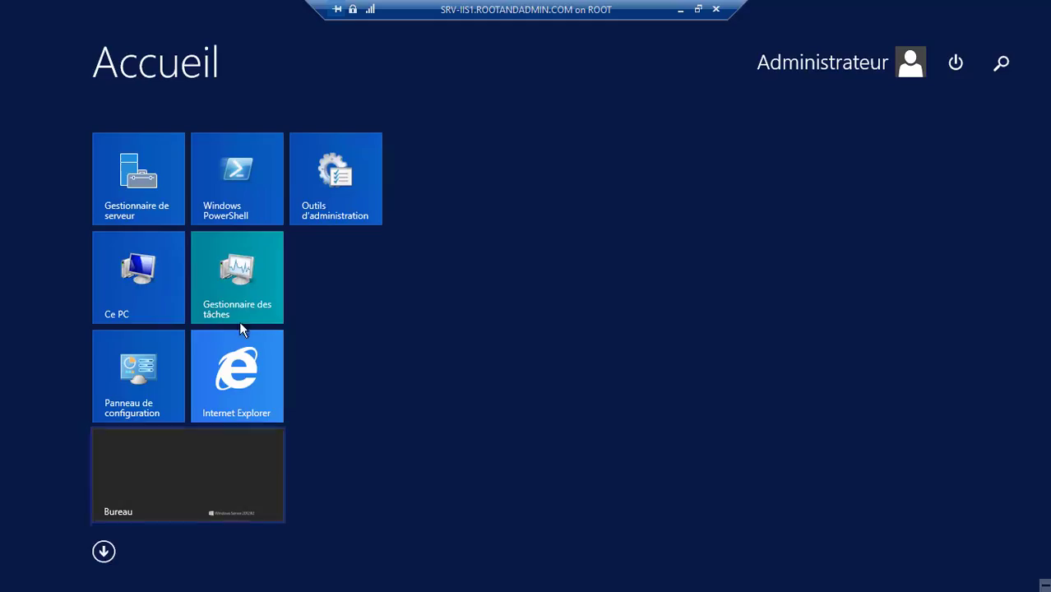
{"action": "left_click", "coordinate": [268, 383]}
{"action": "left_click_drag", "start_coordinate": [656, 46], "coordinate": [842, 106]}
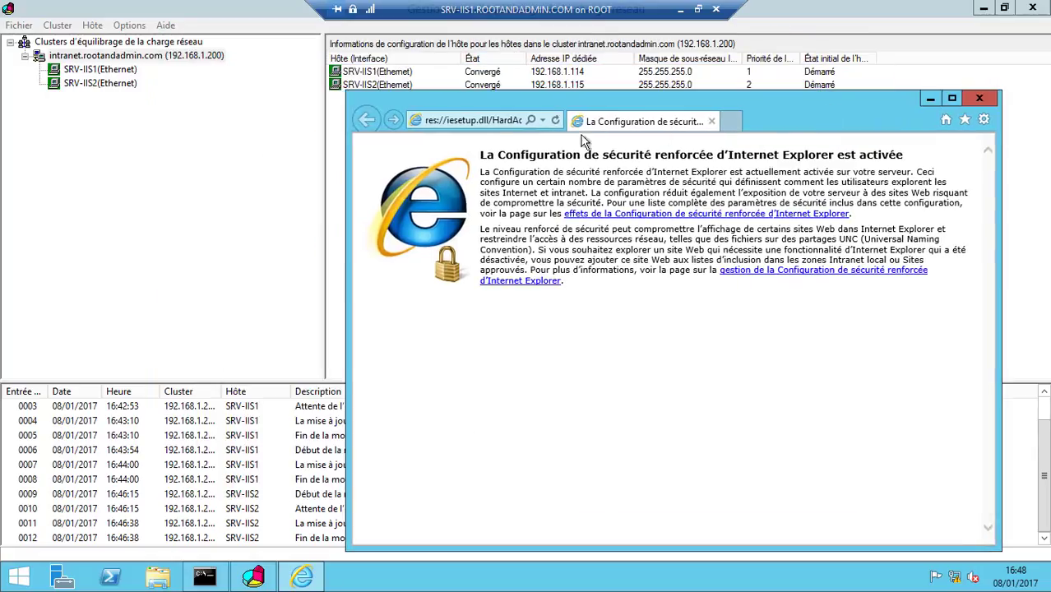
{"action": "left_click", "coordinate": [484, 124]}
{"action": "key", "text": "Down"}
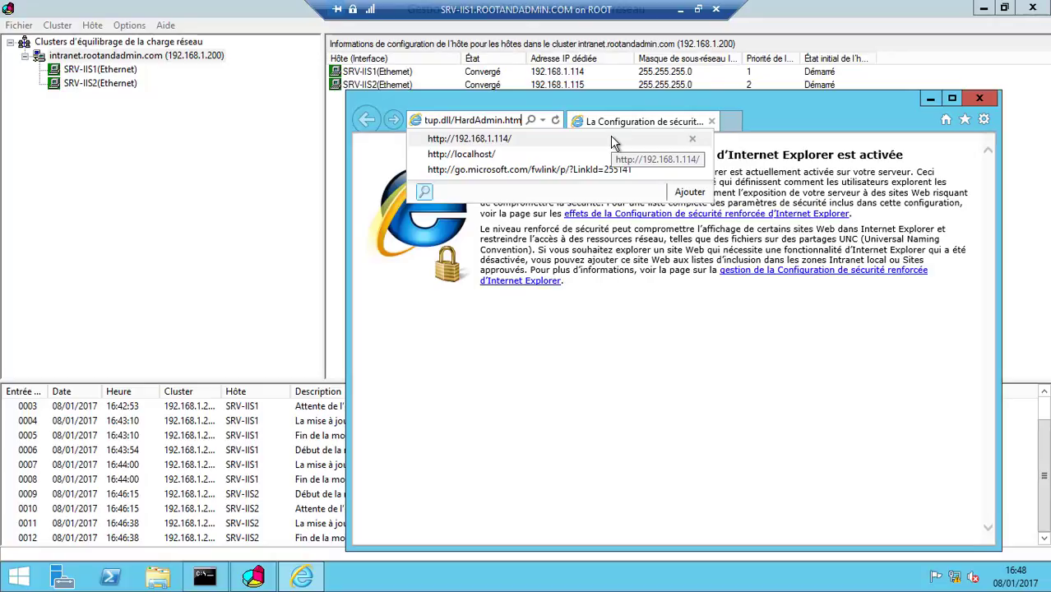
{"action": "key", "text": "BackSpace"}
{"action": "key", "text": "BackSpace"}
{"action": "key", "text": "BackSpace"}
{"action": "key", "text": "BackSpace"}
{"action": "key", "text": "BackSpace"}
{"action": "key", "text": "BackSpace"}
{"action": "key", "text": "BackSpace"}
{"action": "key", "text": "BackSpace"}
{"action": "key", "text": "BackSpace"}
{"action": "key", "text": "BackSpace"}
{"action": "key", "text": "BackSpace"}
{"action": "key", "text": "BackSpace"}
{"action": "key", "text": "BackSpace"}
{"action": "key", "text": "BackSpace"}
{"action": "key", "text": "BackSpace"}
{"action": "key", "text": "BackSpace"}
{"action": "key", "text": "BackSpace"}
{"action": "key", "text": "BackSpace"}
{"action": "key", "text": "BackSpace"}
{"action": "key", "text": "BackSpace"}
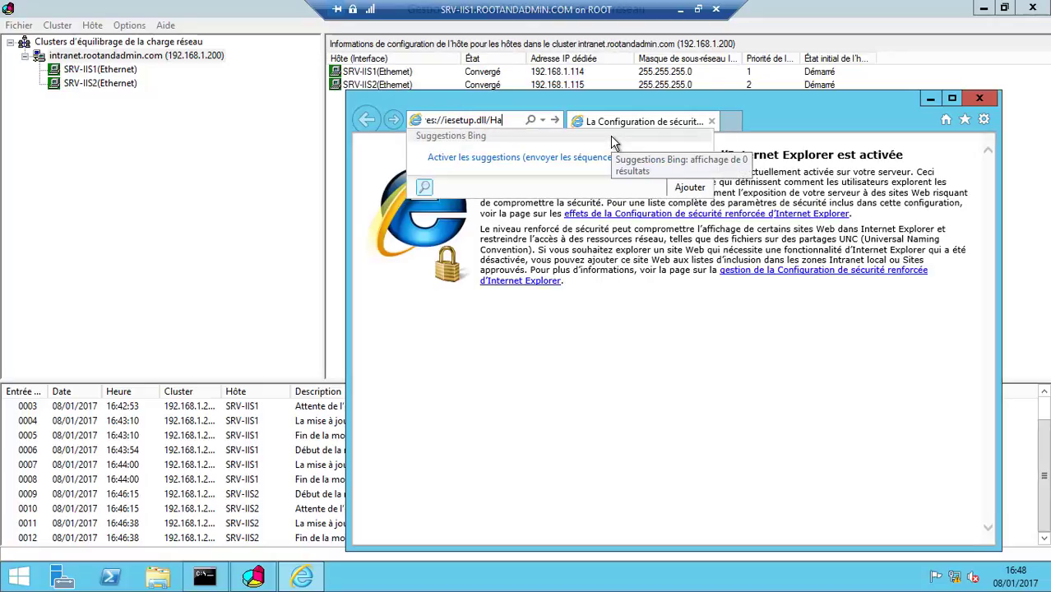
{"action": "key", "text": "BackSpace"}
{"action": "key", "text": "BackSpace"}
{"action": "key", "text": "BackSpace"}
{"action": "key", "text": "BackSpace"}
{"action": "key", "text": "BackSpace"}
{"action": "key", "text": "BackSpace"}
{"action": "type", "text": "192"}
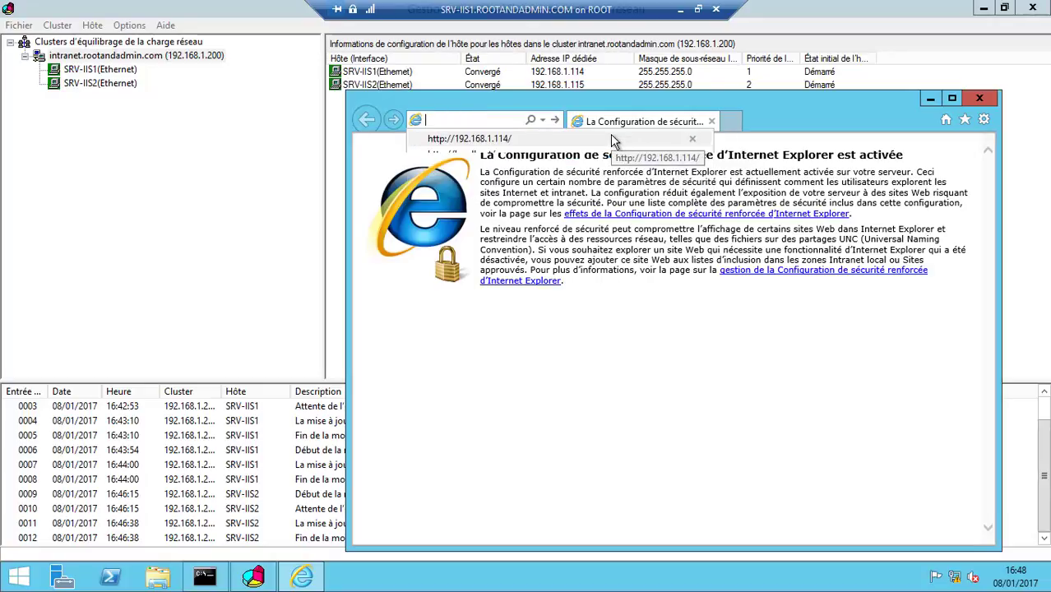
{"action": "type", "text": ".168.1.1"}
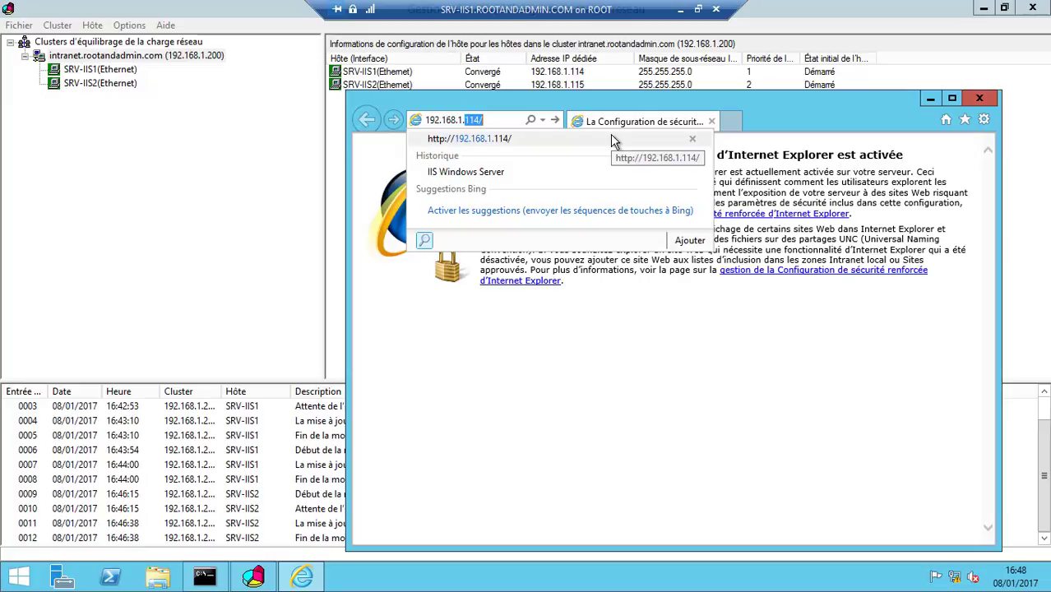
{"action": "key", "text": "BackSpace"}
{"action": "key", "text": "BackSpace"}
{"action": "type", "text": "200"}
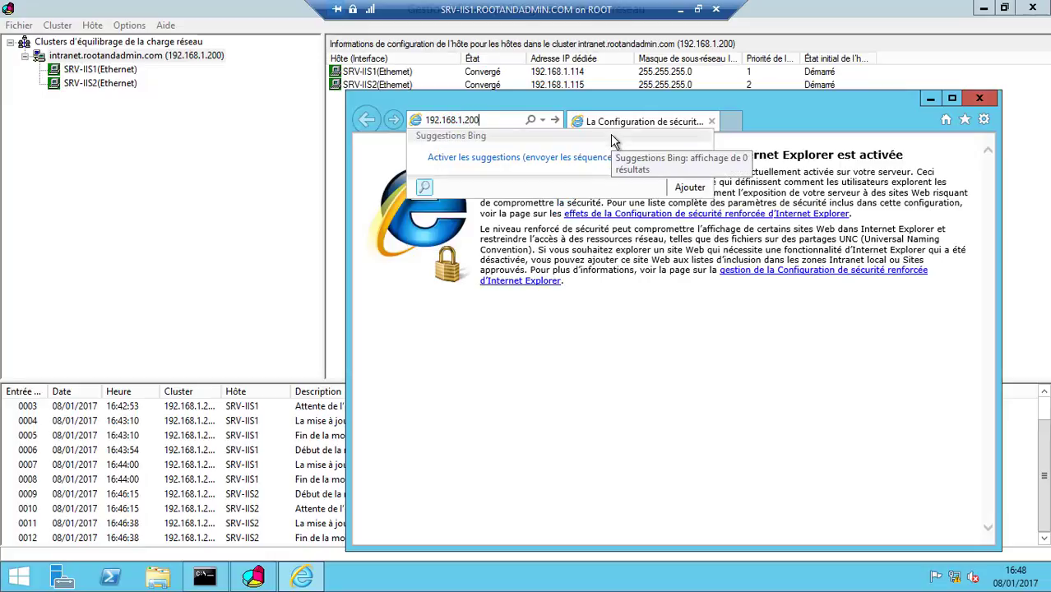
{"action": "key", "text": "Return"}
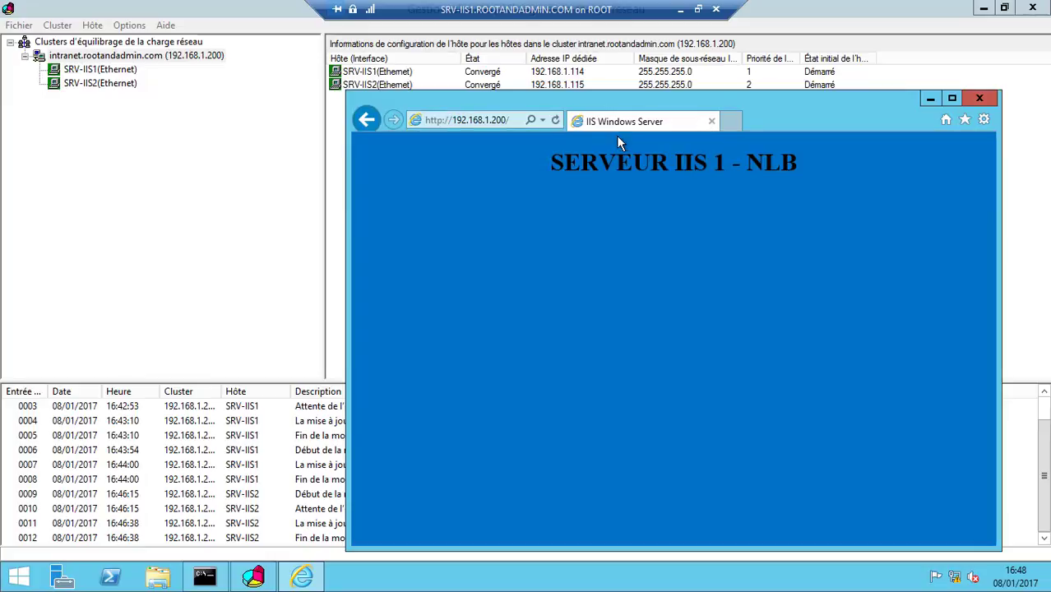
Step: Arrange the load balancing manager and the browser side by side, with the manager in the left half
{"action": "left_click_drag", "start_coordinate": [787, 123], "coordinate": [666, 122]}
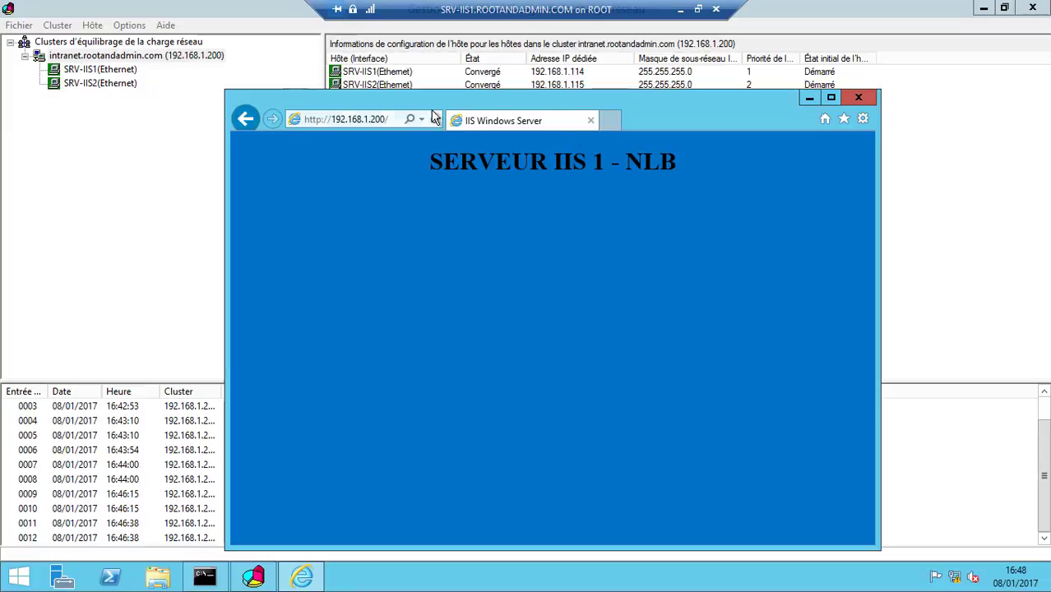
{"action": "left_click_drag", "start_coordinate": [739, 123], "coordinate": [844, 141]}
{"action": "left_click", "coordinate": [570, 124]}
{"action": "key", "text": "super+Left"}
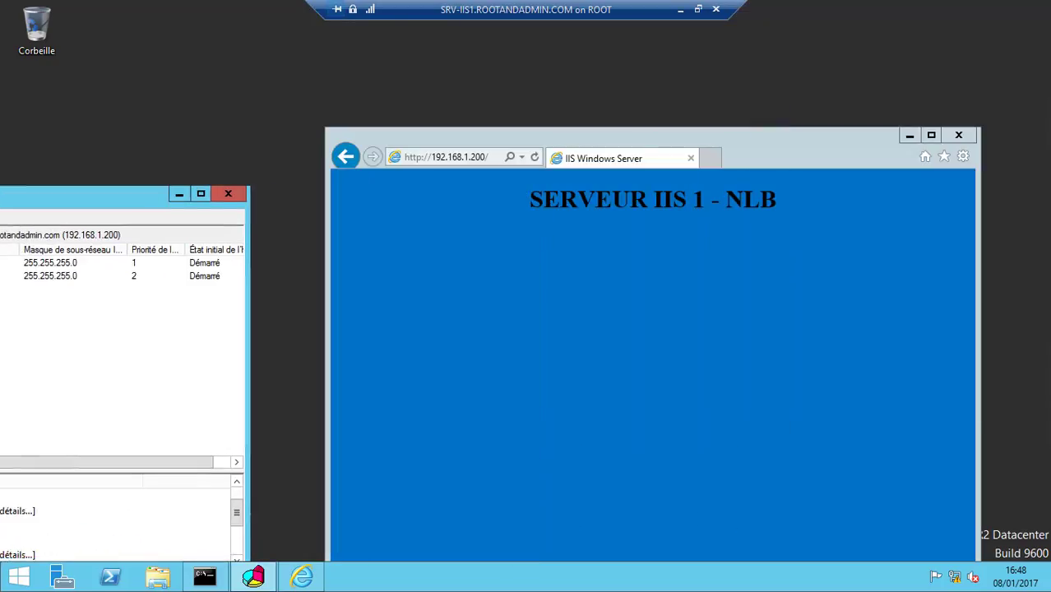
{"action": "left_click", "coordinate": [737, 143]}
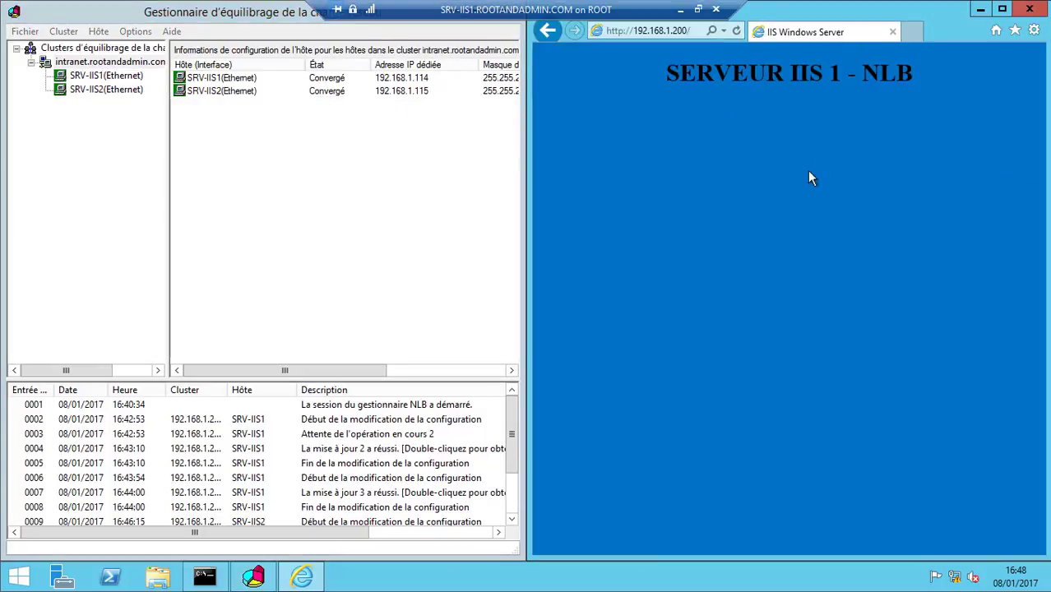
Step: Stop the SRV-IIS1 host in the cluster with the Arrêter host control command
{"action": "left_click", "coordinate": [97, 76]}
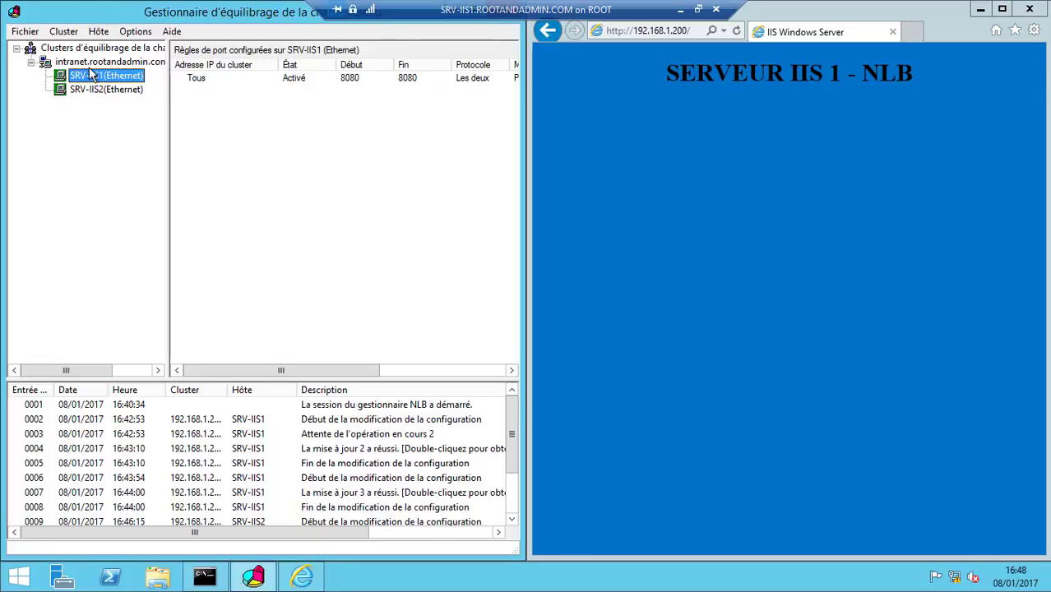
{"action": "right_click", "coordinate": [94, 78]}
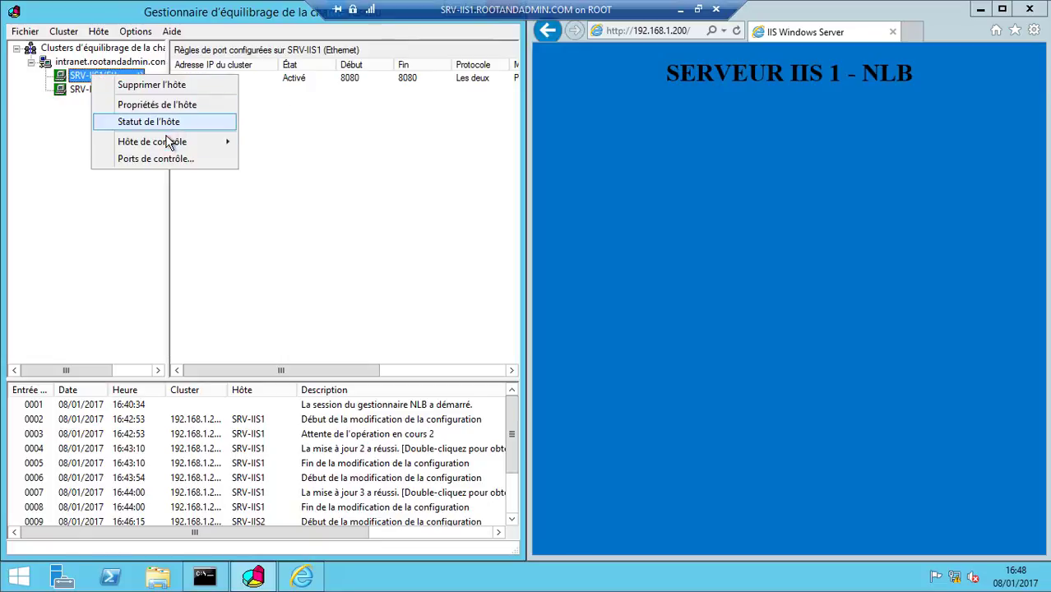
{"action": "mouse_move", "coordinate": [164, 146]}
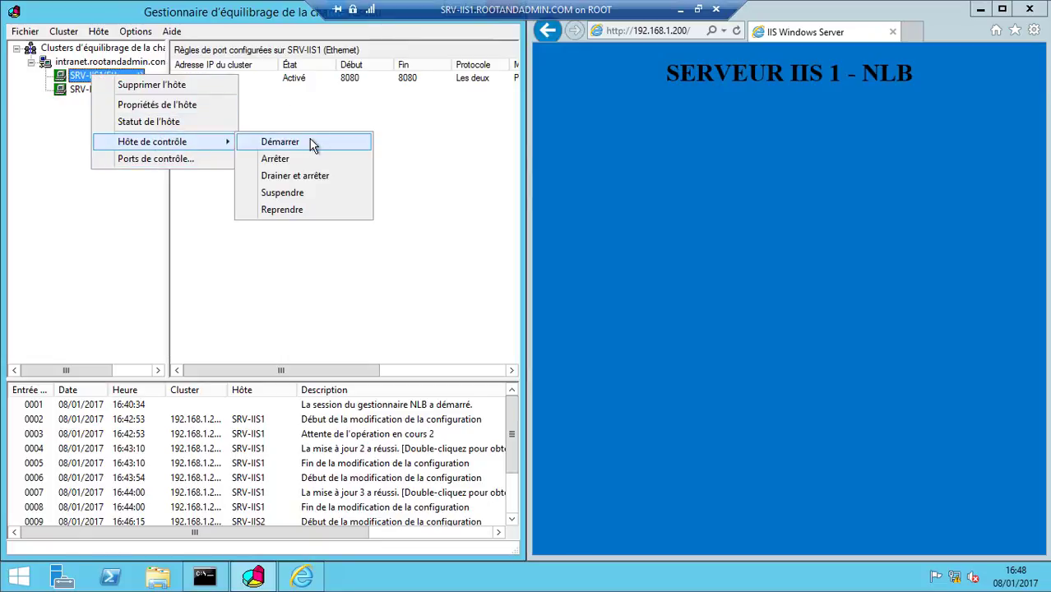
{"action": "left_click", "coordinate": [306, 161]}
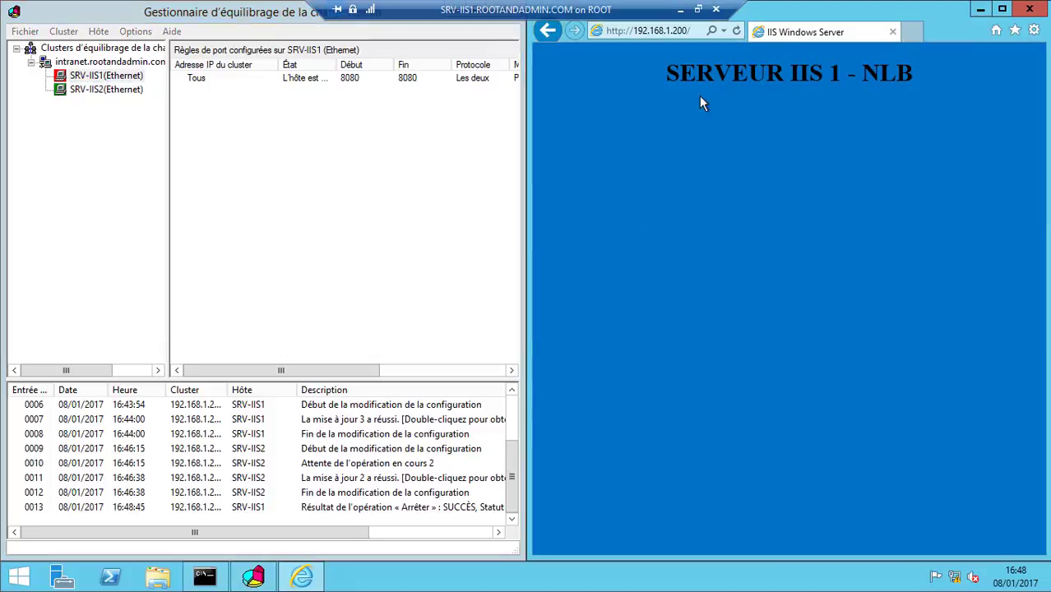
Step: Browse to the cluster address 192.168.1.200 from Internet Explorer on DC-01
{"action": "type", "text": "192.168.1."}
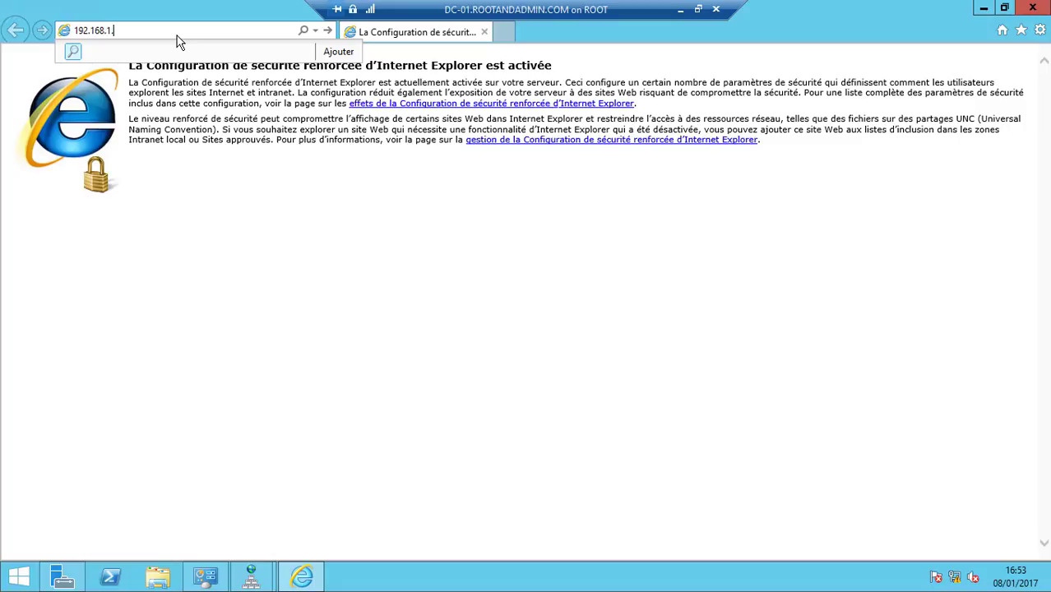
{"action": "type", "text": "200"}
{"action": "key", "text": "Return"}
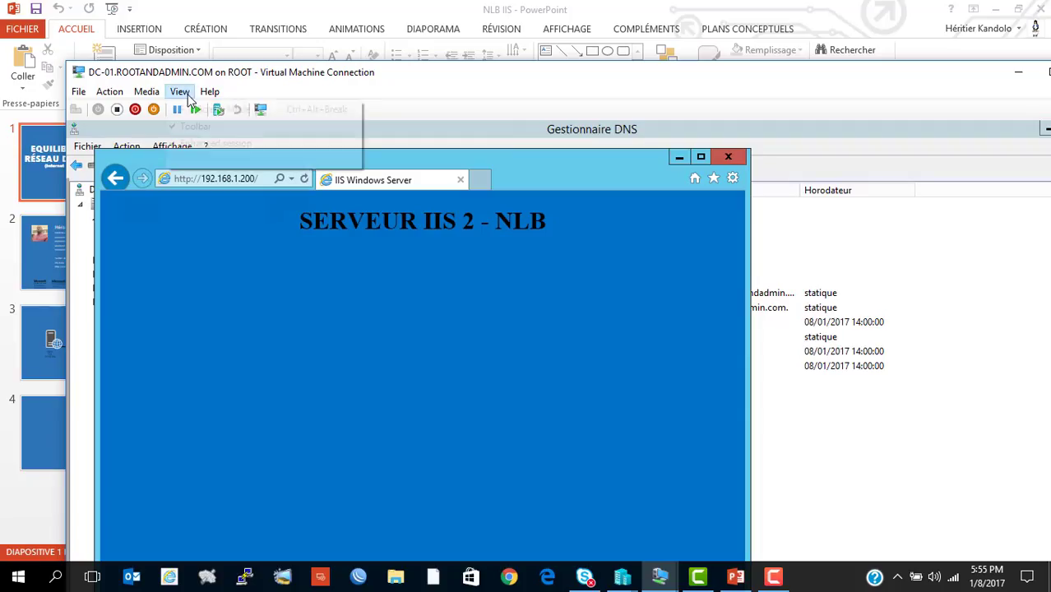
Step: Switch the DC-01 virtual machine to full screen and minimize the browser to reveal the DNS console
{"action": "left_click", "coordinate": [180, 89]}
{"action": "left_click", "coordinate": [223, 106]}
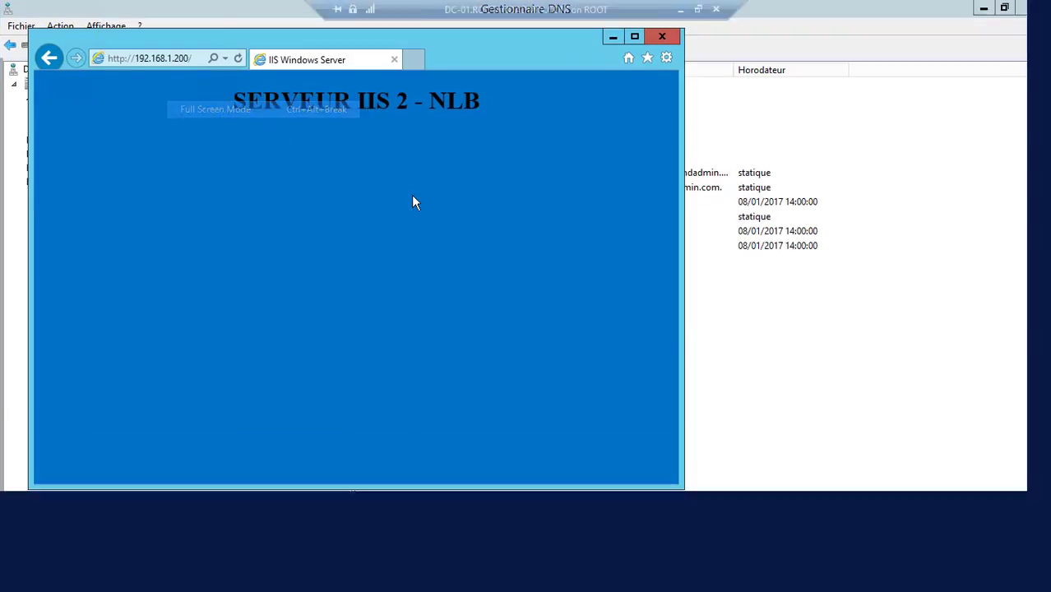
{"action": "left_click", "coordinate": [609, 39]}
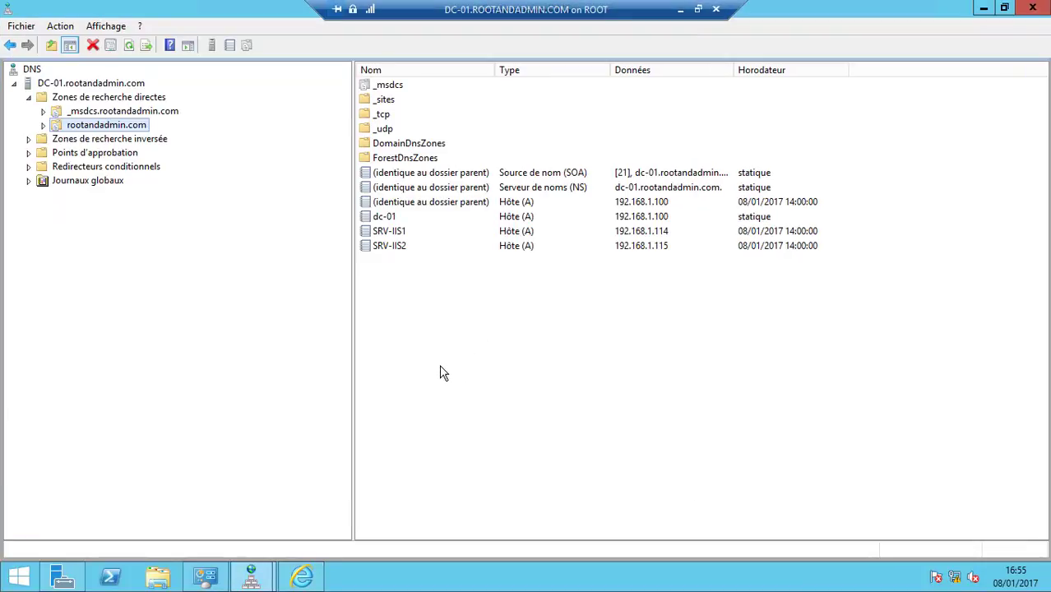
{"action": "right_click", "coordinate": [413, 286]}
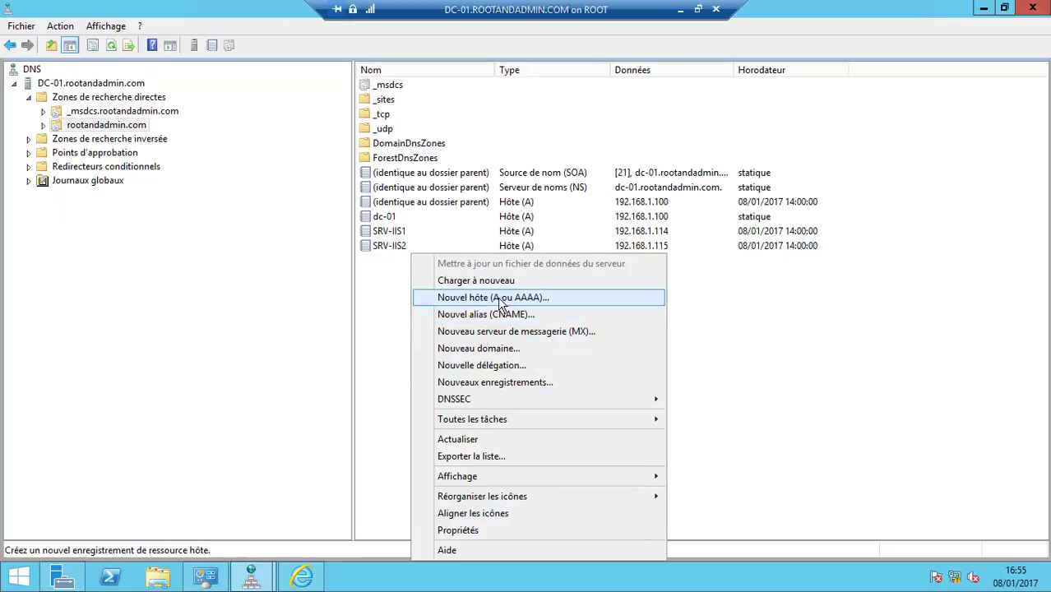
{"action": "left_click", "coordinate": [499, 299]}
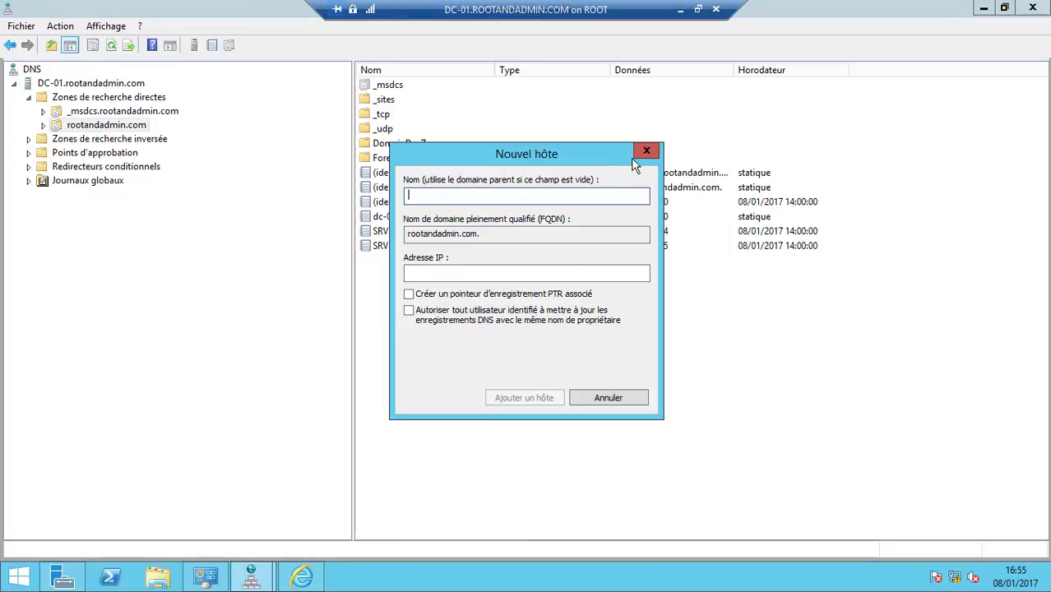
{"action": "left_click", "coordinate": [646, 151]}
Step: Add a host (A) record named intranet with IP address 192.168.1.200 to the rootandadmin.com zone and close the new host dialog
{"action": "right_click", "coordinate": [421, 333]}
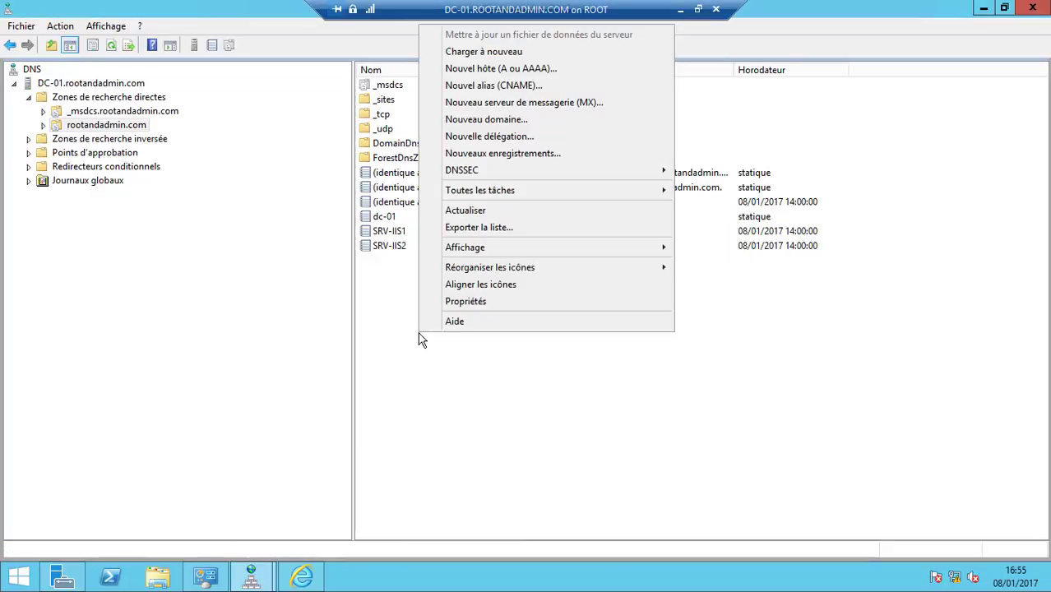
{"action": "left_click", "coordinate": [503, 70]}
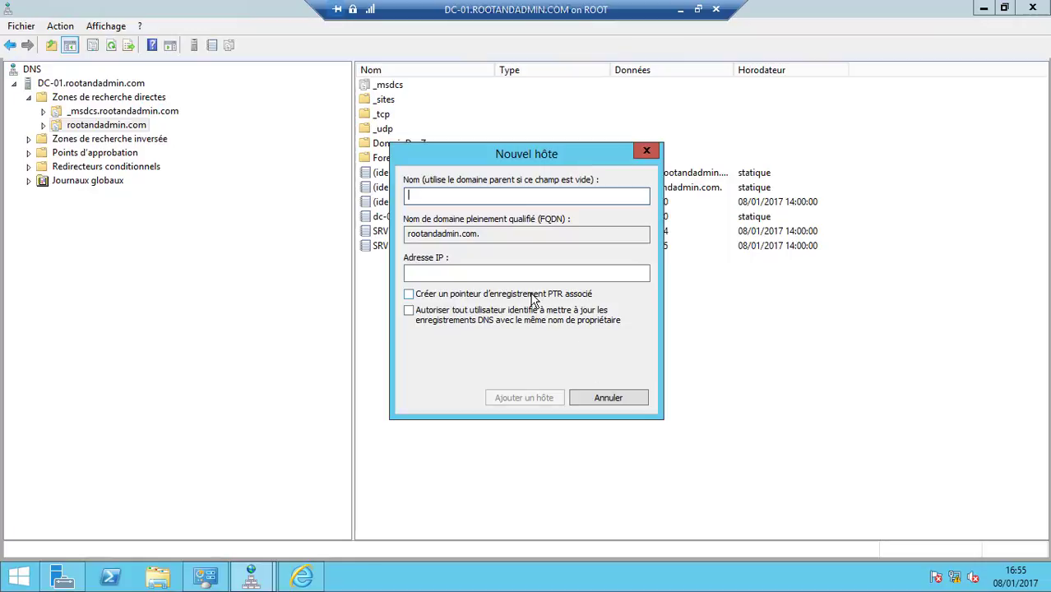
{"action": "type", "text": "intra"}
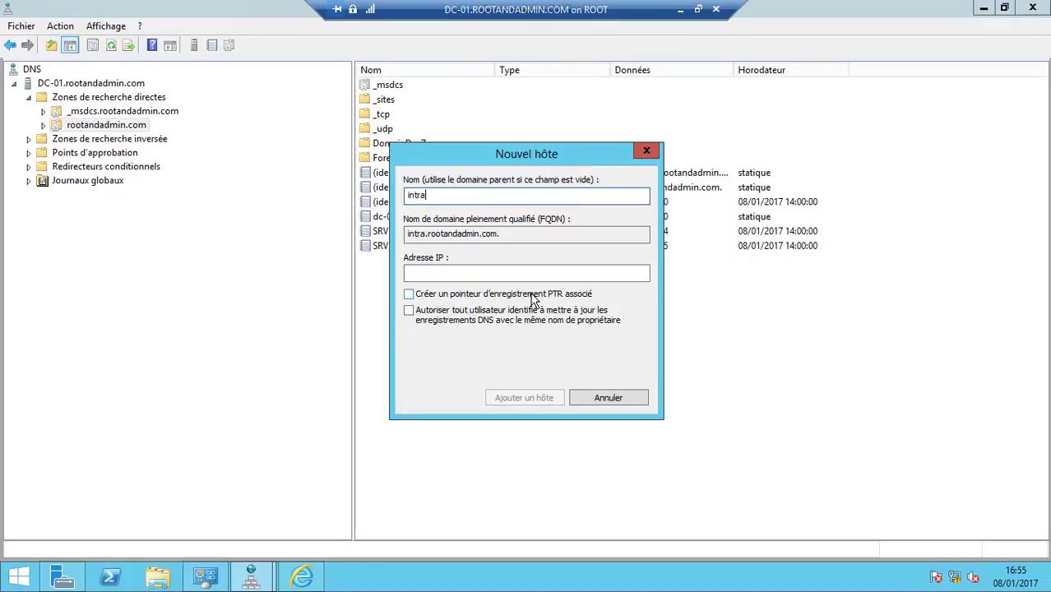
{"action": "type", "text": "net"}
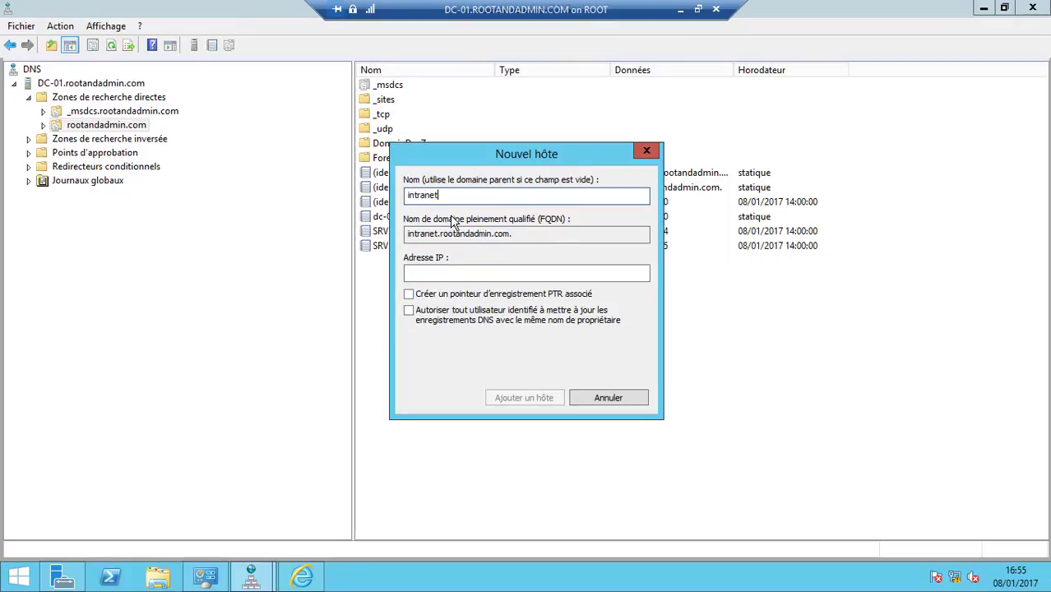
{"action": "left_click", "coordinate": [438, 276]}
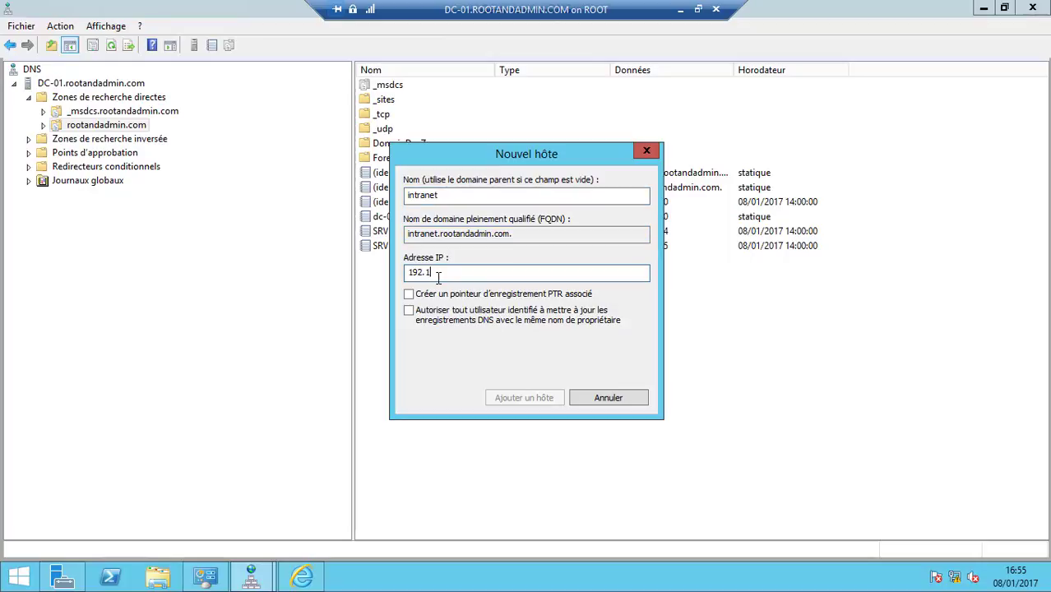
{"action": "type", "text": "192.168.1.2"}
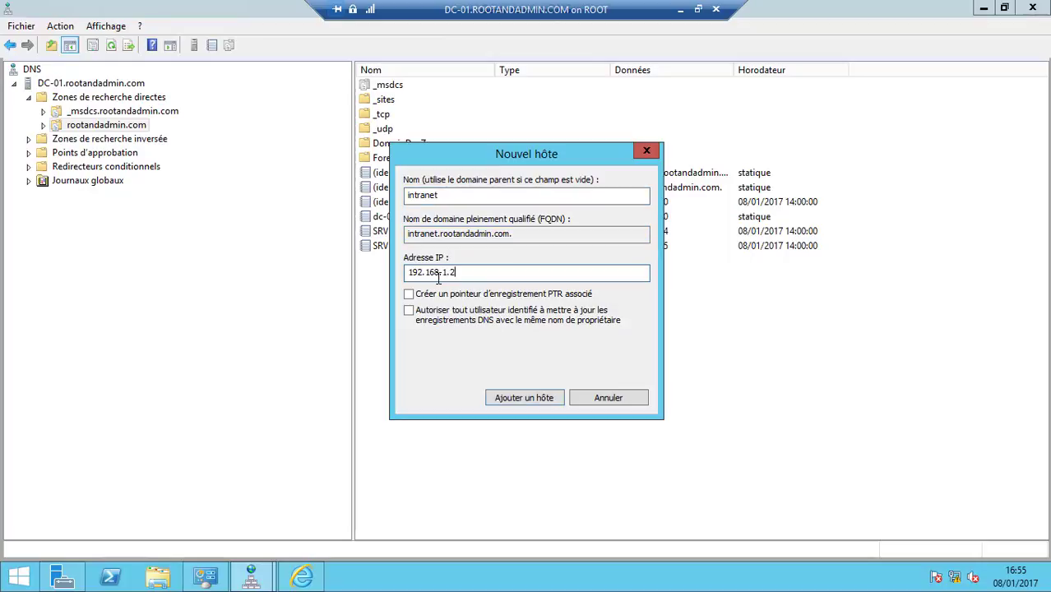
{"action": "type", "text": "00"}
{"action": "left_click", "coordinate": [524, 398]}
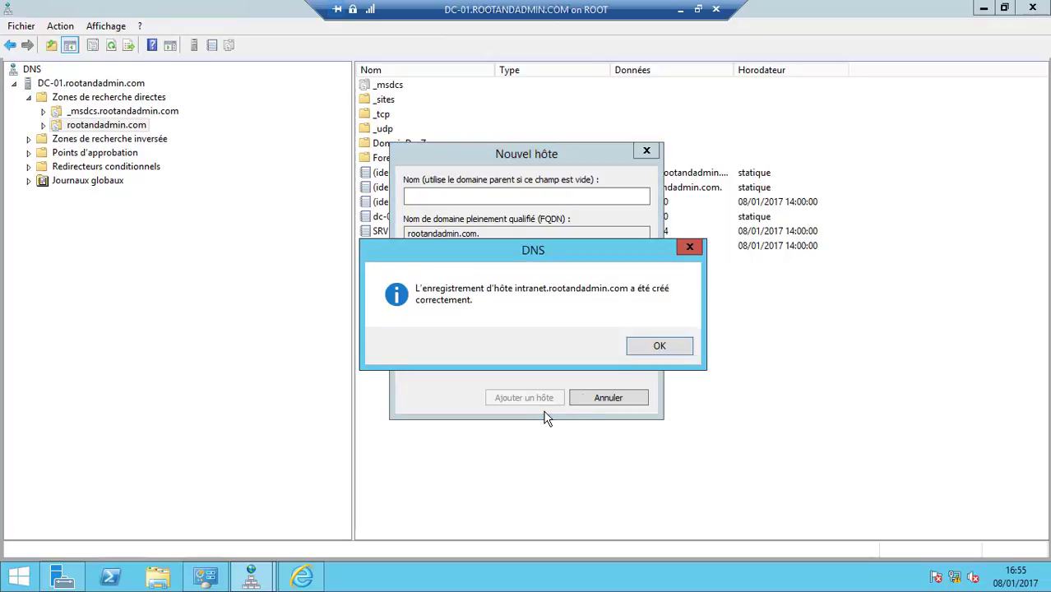
{"action": "left_click", "coordinate": [645, 348]}
{"action": "left_click", "coordinate": [615, 400]}
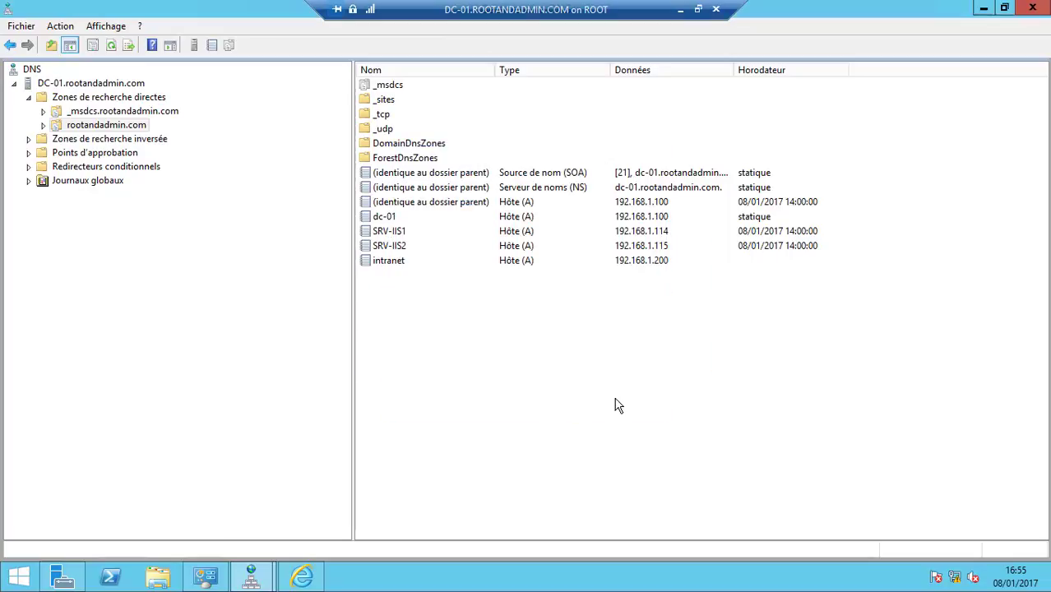
{"action": "right_click", "coordinate": [485, 348]}
{"action": "left_click", "coordinate": [553, 101]}
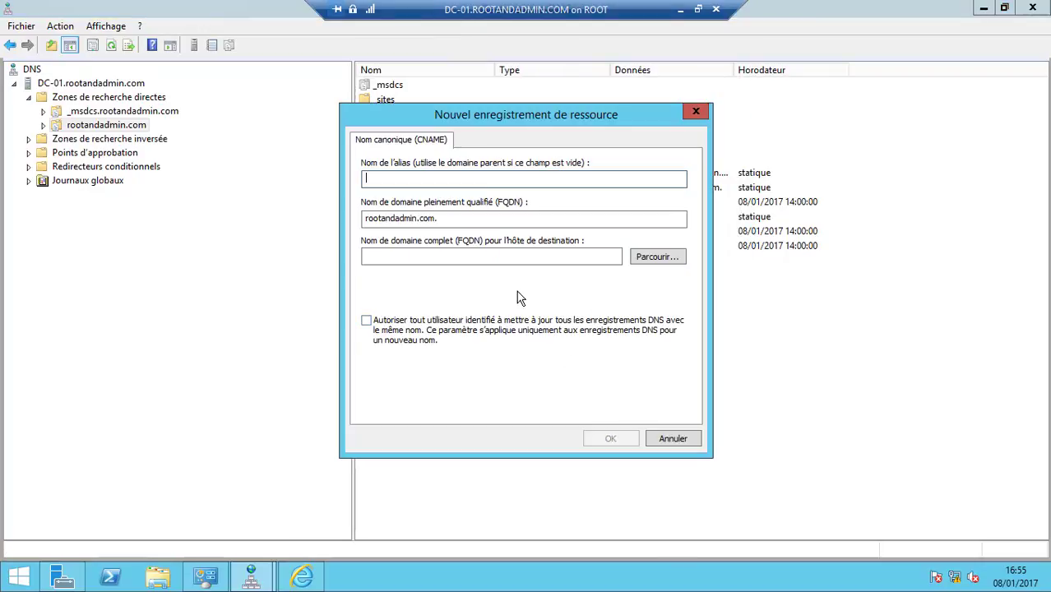
{"action": "type", "text": "www"}
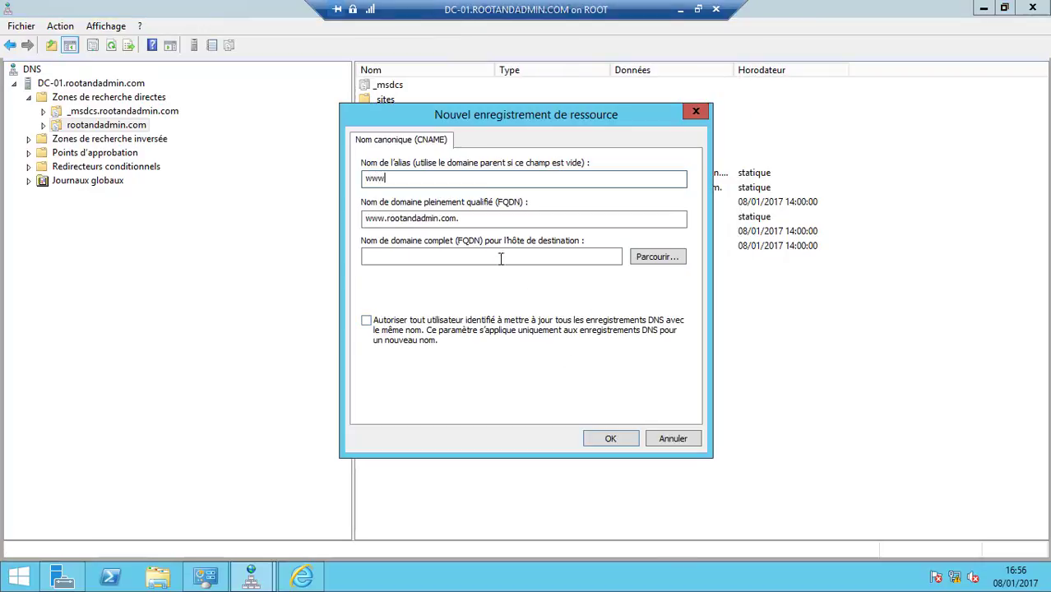
Step: Set intranet.rootandadmin.com as the www alias's target host, create the CNAME record and refresh the rootandadmin.com zone
{"action": "left_click", "coordinate": [643, 259]}
{"action": "left_click", "coordinate": [645, 399]}
{"action": "left_click", "coordinate": [657, 258]}
{"action": "double_click", "coordinate": [445, 241]}
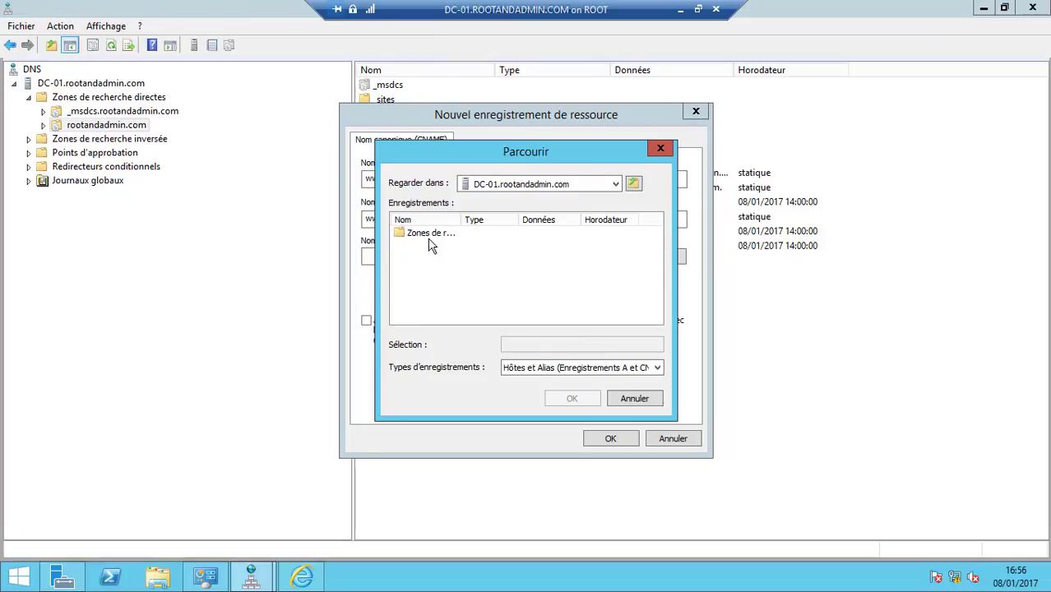
{"action": "double_click", "coordinate": [427, 237]}
{"action": "double_click", "coordinate": [424, 246]}
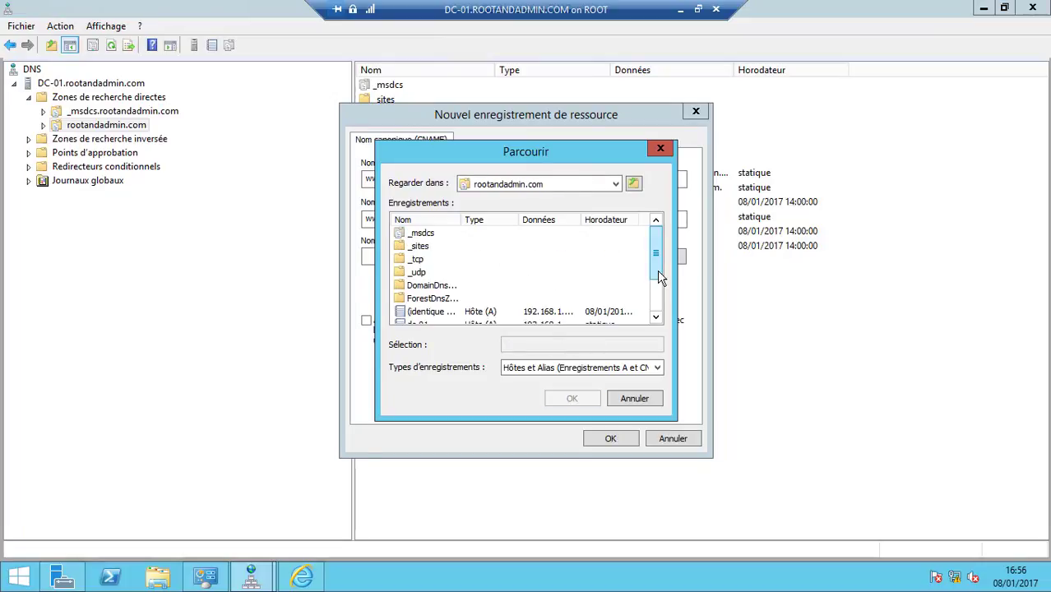
{"action": "left_click_drag", "start_coordinate": [658, 275], "coordinate": [658, 310]}
{"action": "left_click", "coordinate": [524, 311]}
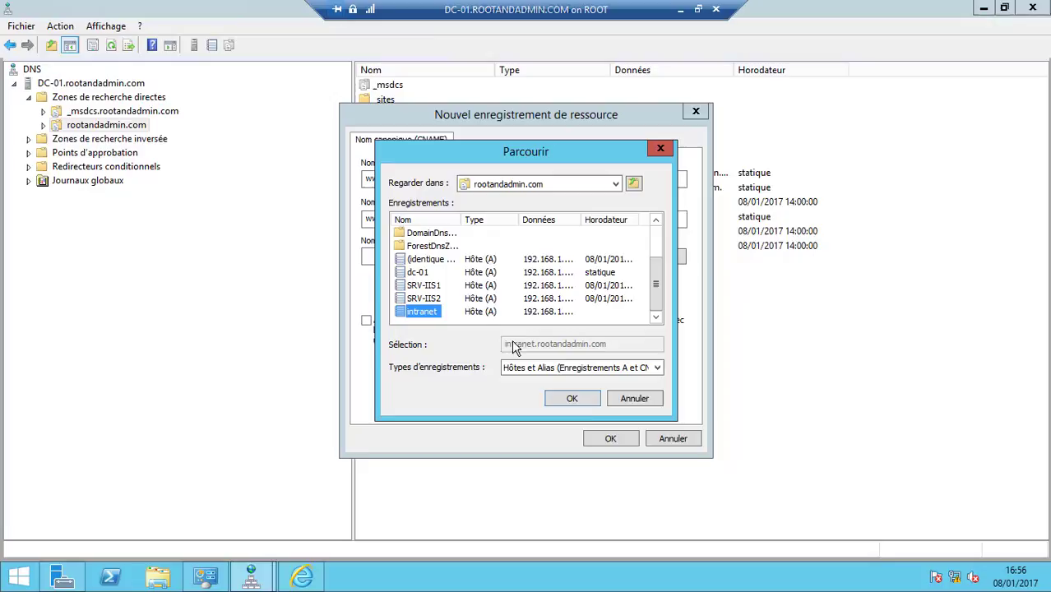
{"action": "left_click", "coordinate": [572, 400]}
{"action": "left_click", "coordinate": [613, 441]}
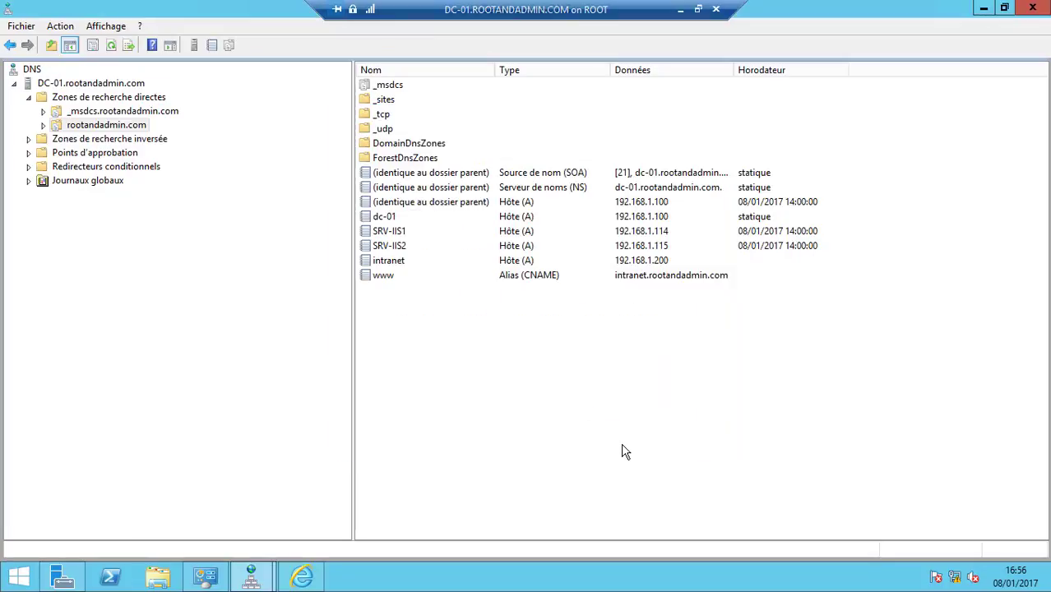
{"action": "right_click", "coordinate": [493, 363]}
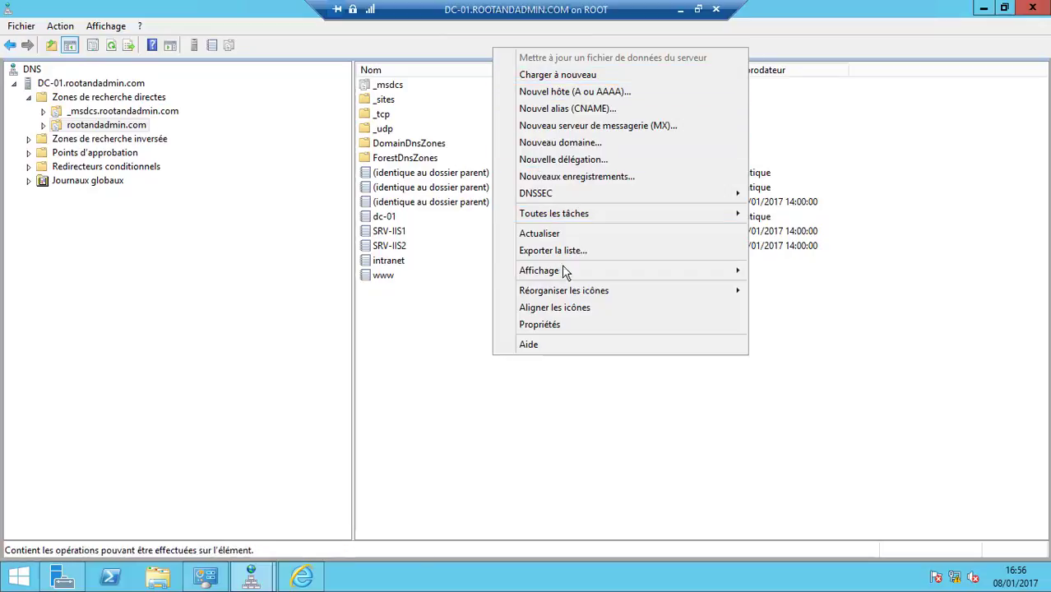
{"action": "left_click", "coordinate": [549, 235]}
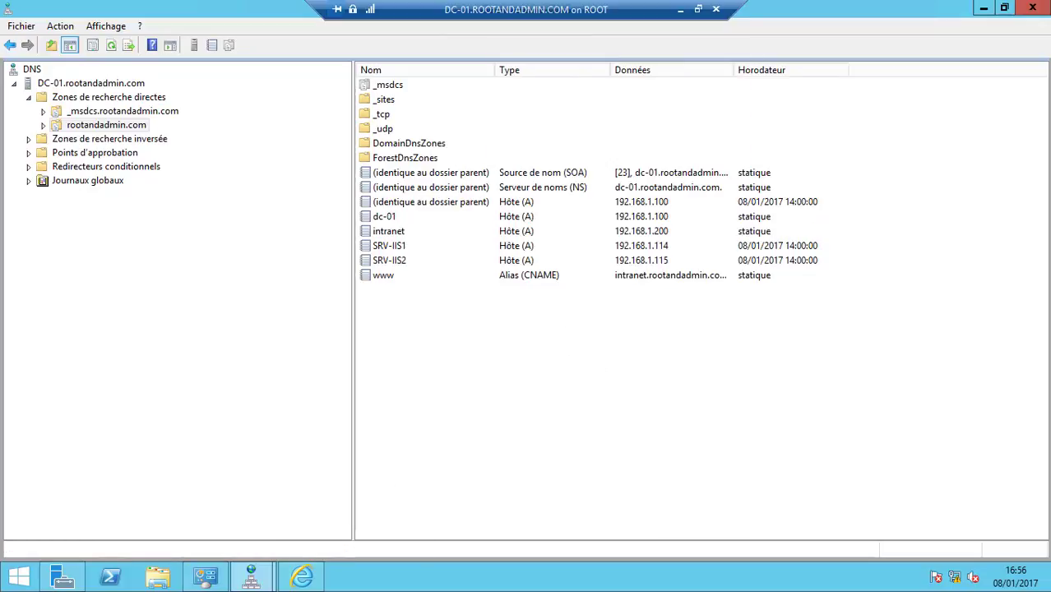
{"action": "left_click", "coordinate": [302, 575]}
{"action": "type", "text": "www.root"}
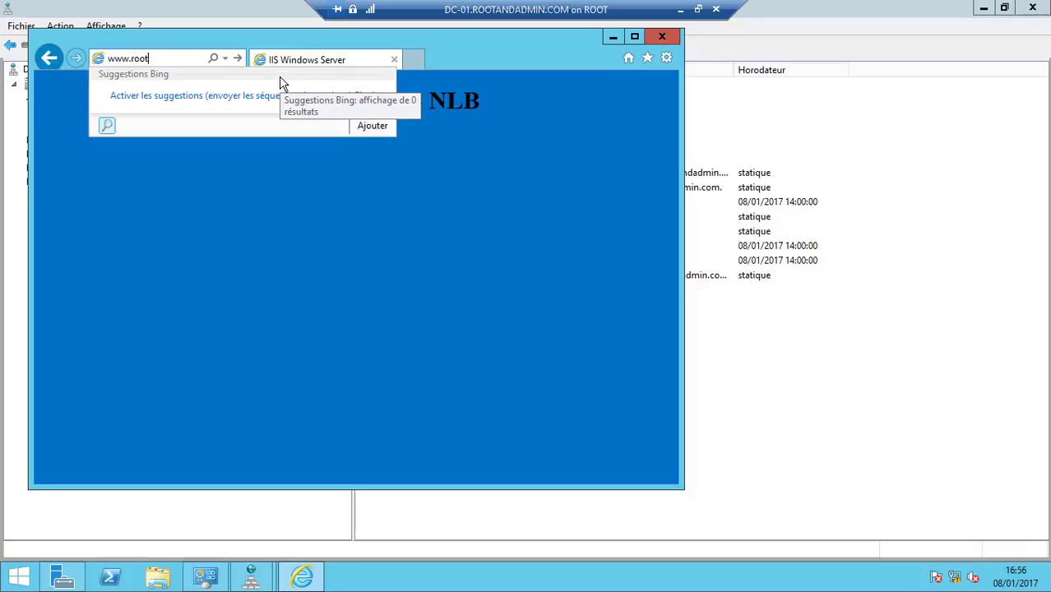
{"action": "type", "text": "andadmin.com"}
{"action": "key", "text": "Return"}
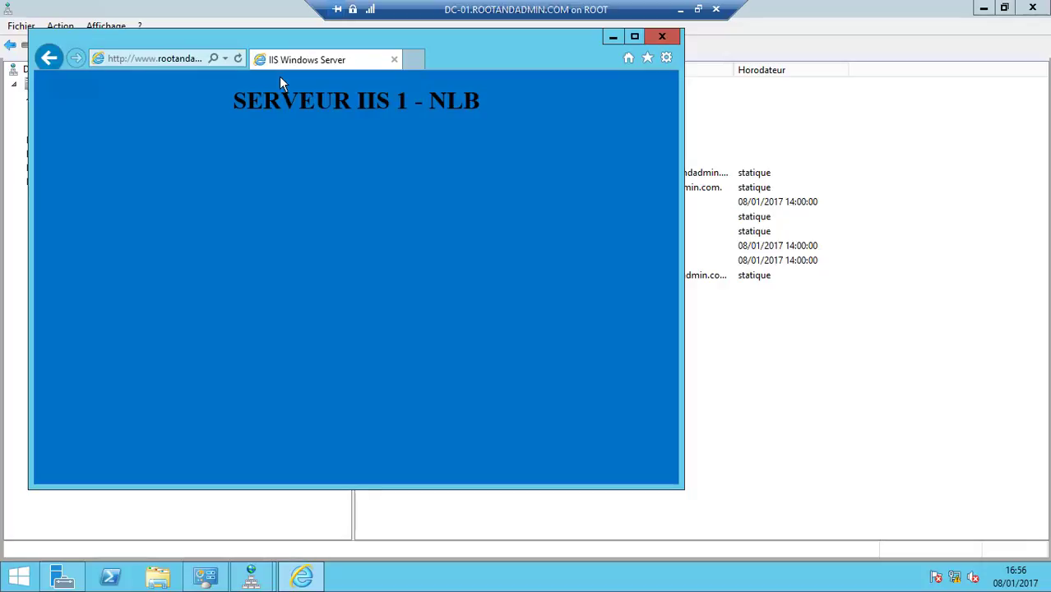
{"action": "left_click_drag", "start_coordinate": [680, 95], "coordinate": [912, 95]}
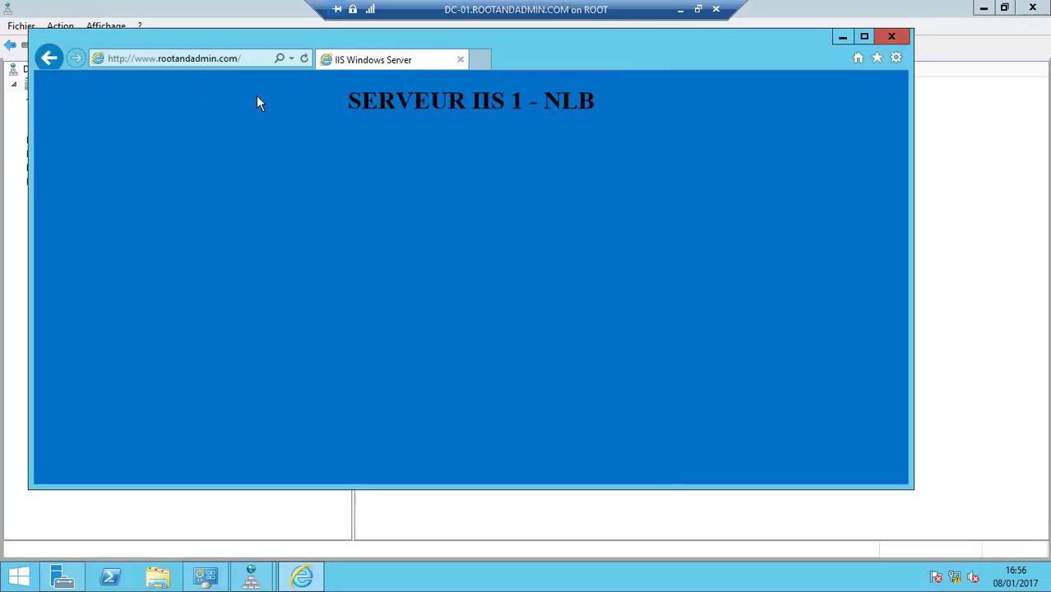